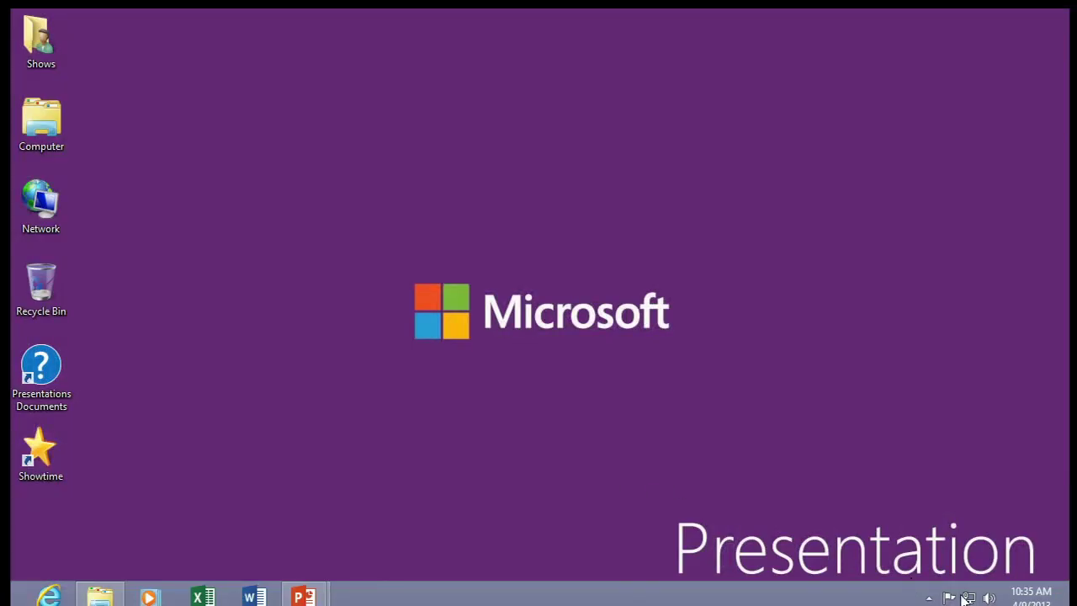
- Connect to the remote desktop computer co1msftvmmts1 and enter the account password to sign in
mouse_move(969, 597)
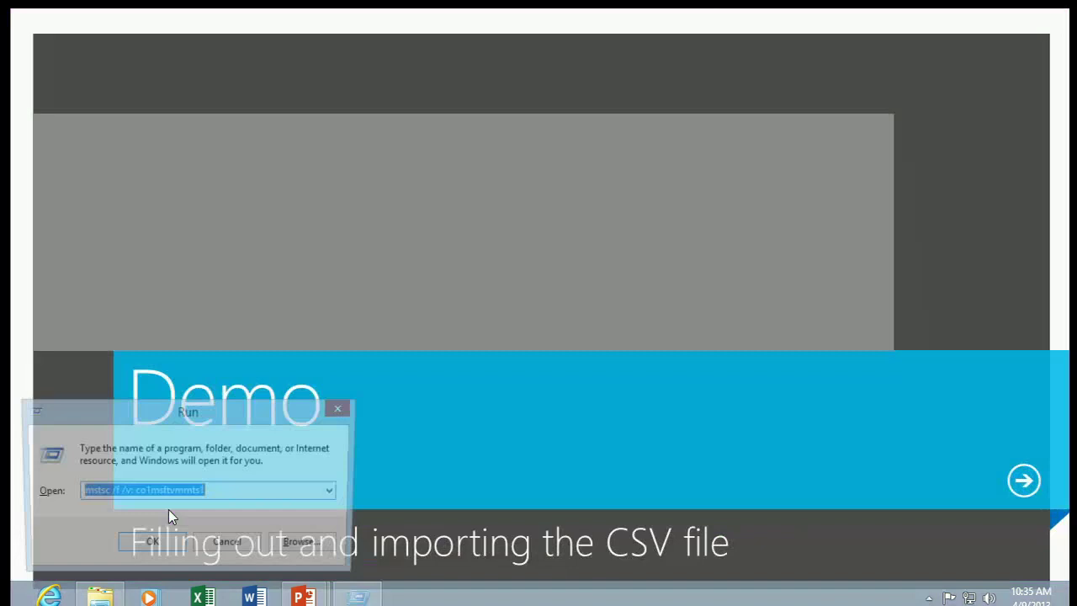
key("Return")
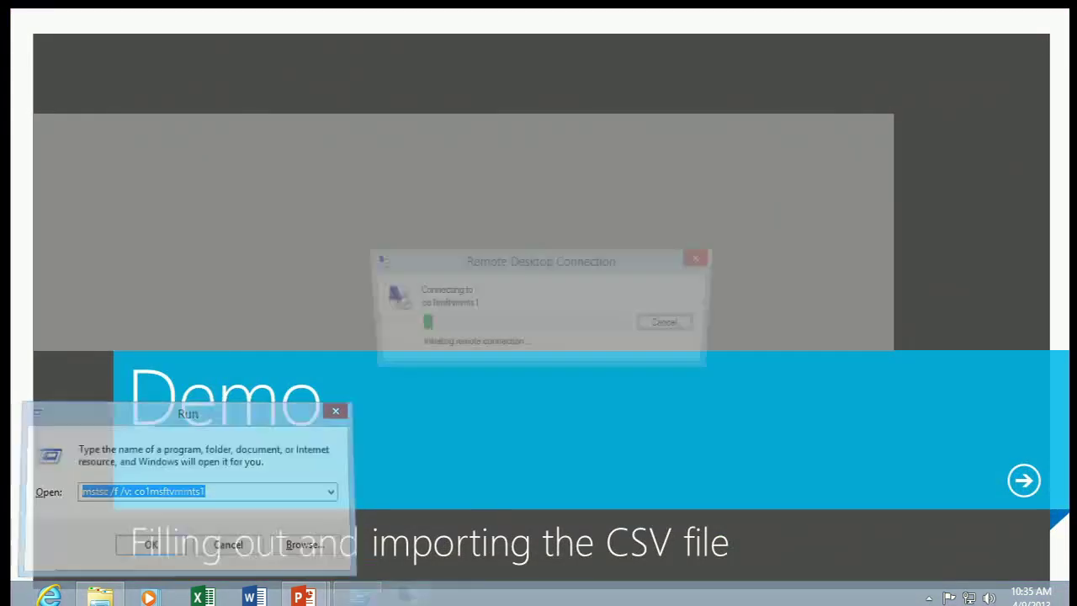
type("••••••••••")
key("Return")
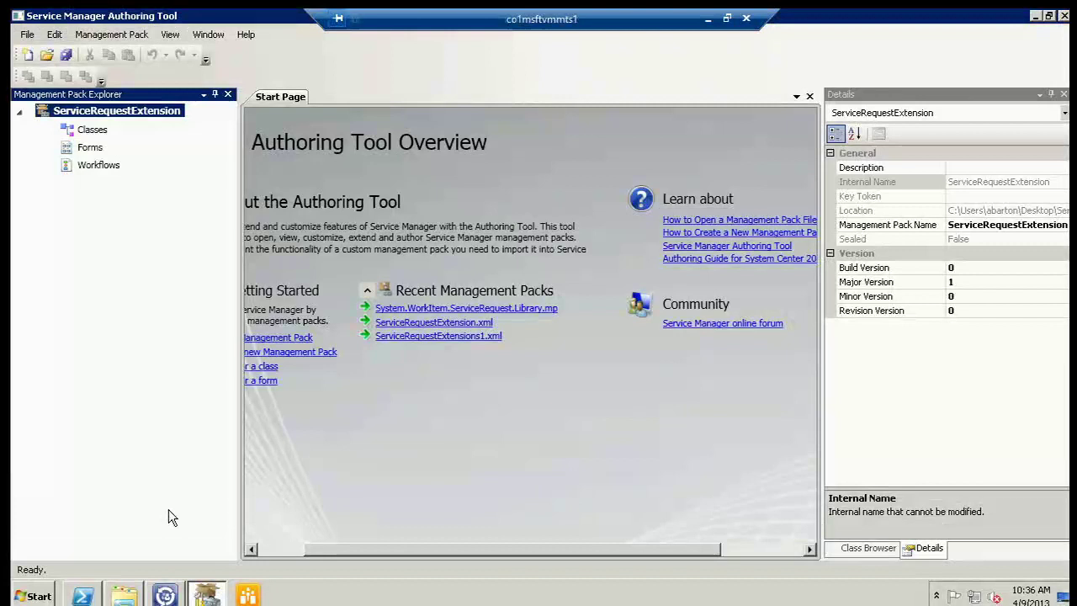
- Switch to the Service Manager Console and start a management pack import from its Administration workspace
left_click(206, 594)
left_click(167, 595)
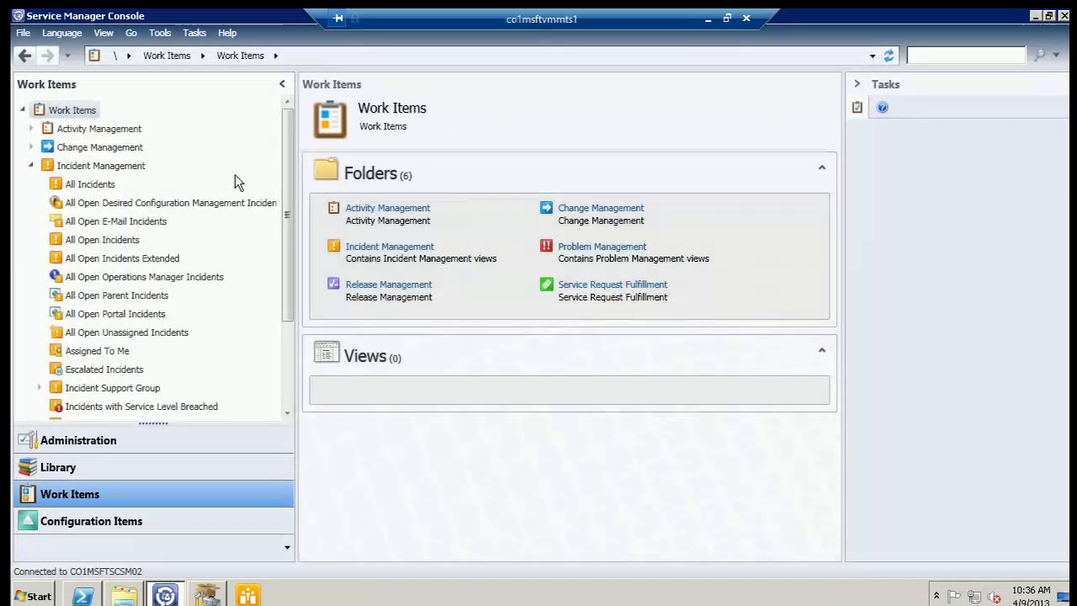
left_click(129, 441)
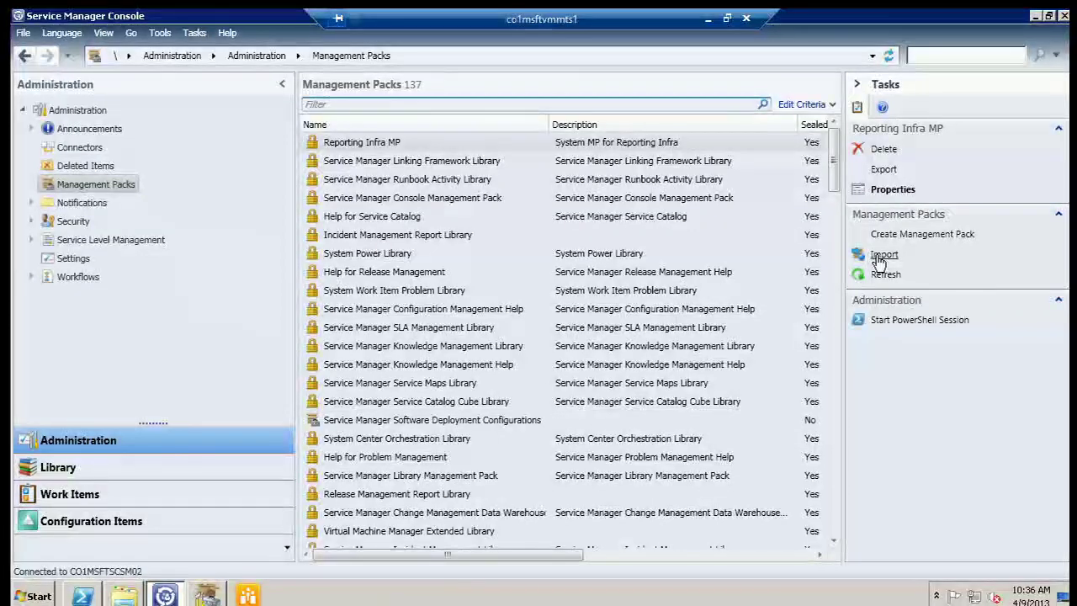
left_click(883, 254)
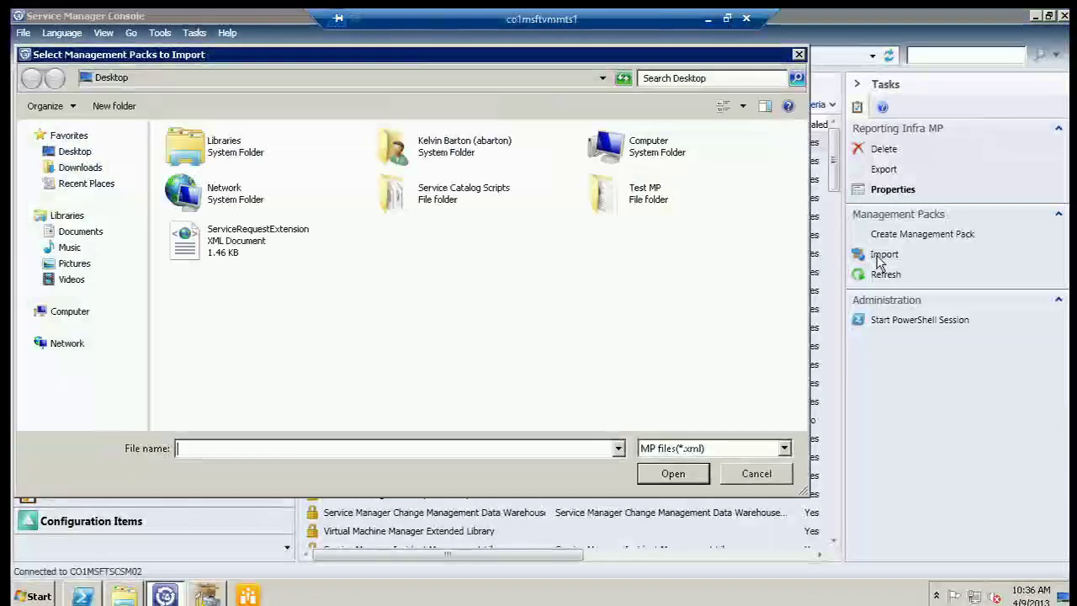
- Filter the file selection to MP files (*.mp) and choose ServiceRequestExtension.mp from the Test MP folder
left_click(737, 447)
left_click(733, 478)
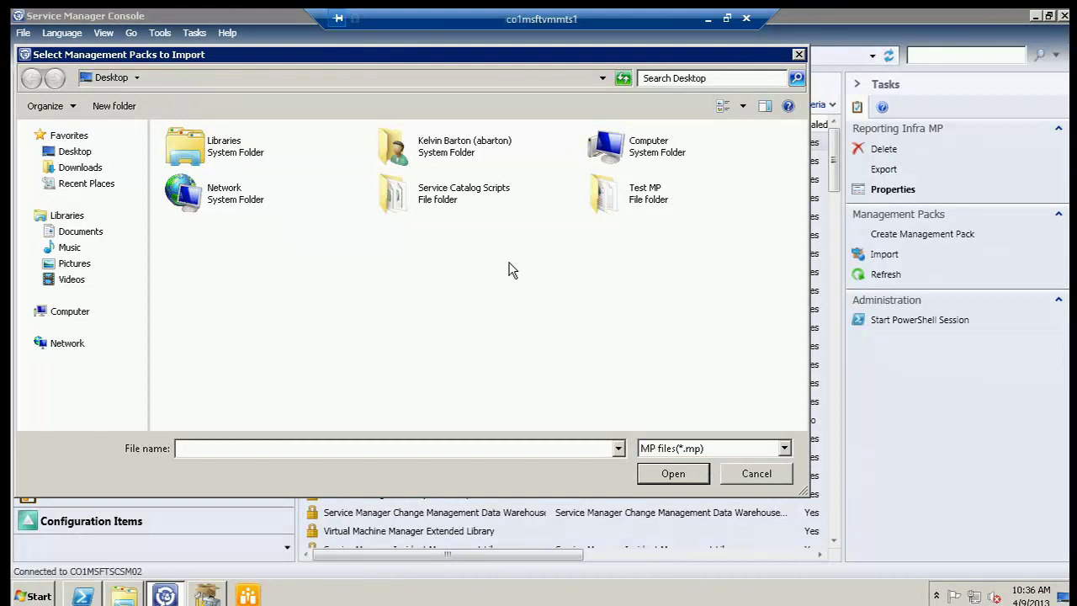
double_click(621, 192)
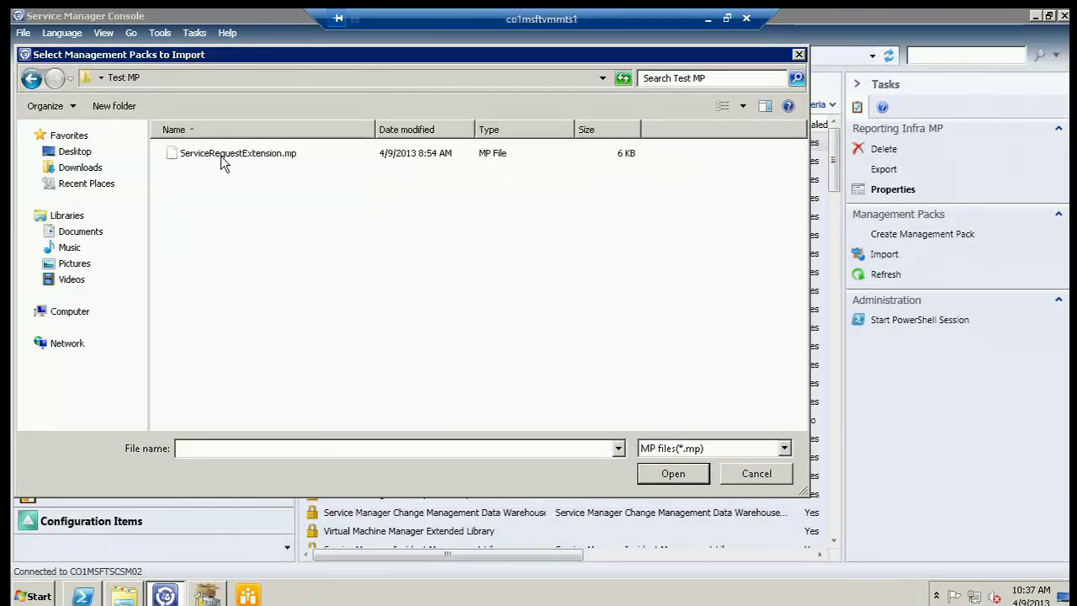
left_click(228, 155)
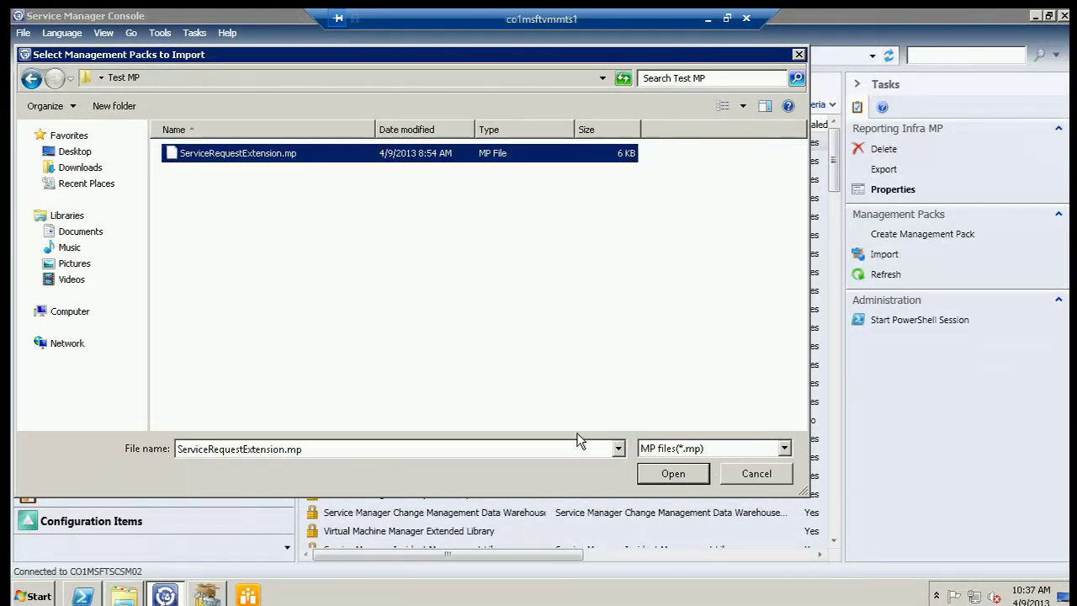
left_click(669, 475)
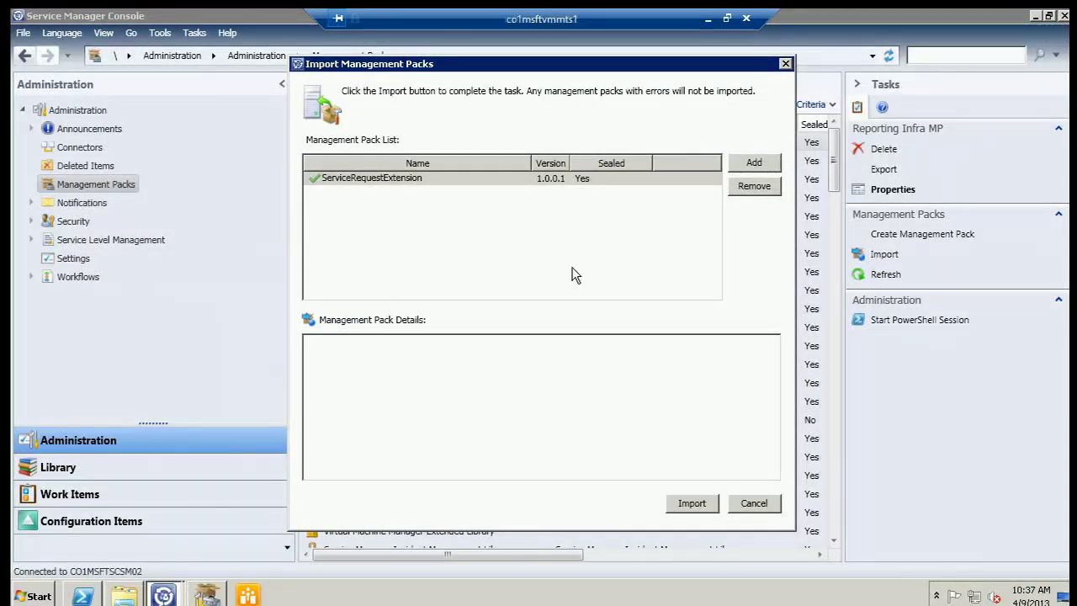
- Import the ServiceRequestExtension management pack and close the import dialog
left_click(704, 509)
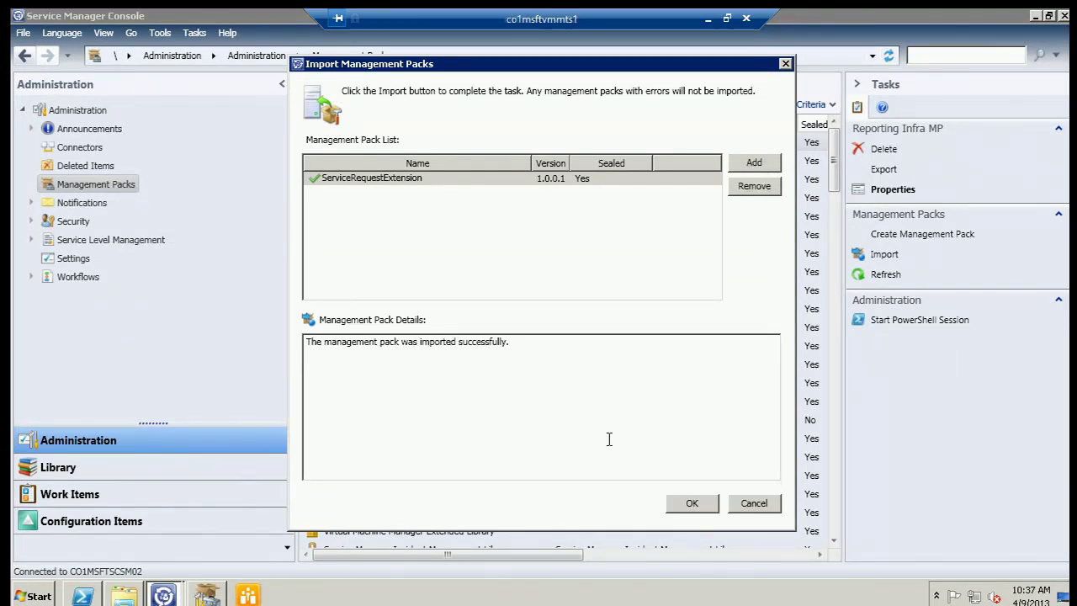
left_click(692, 502)
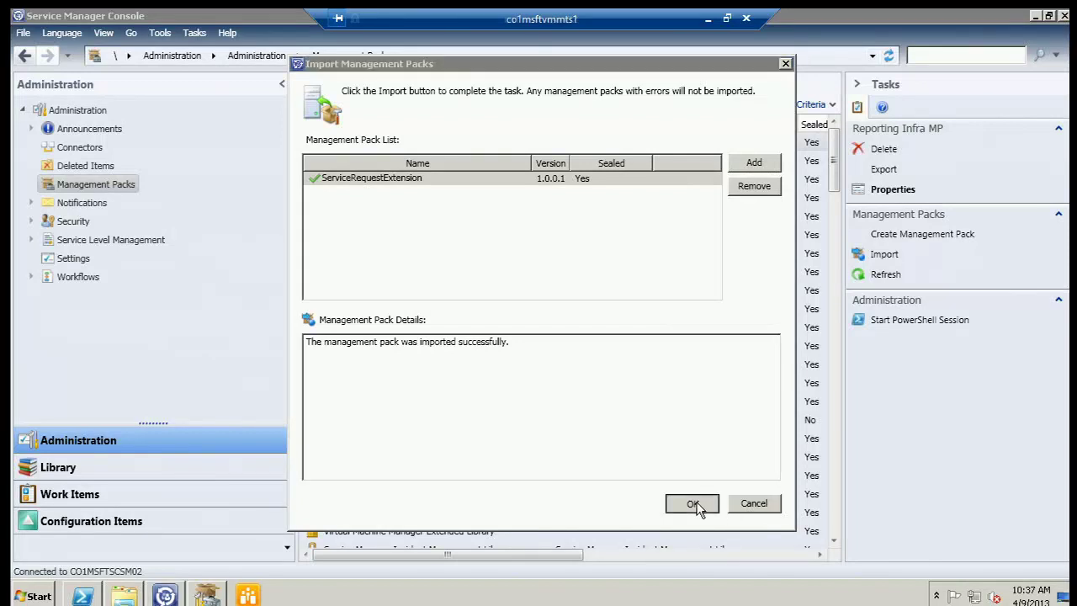
left_click(751, 455)
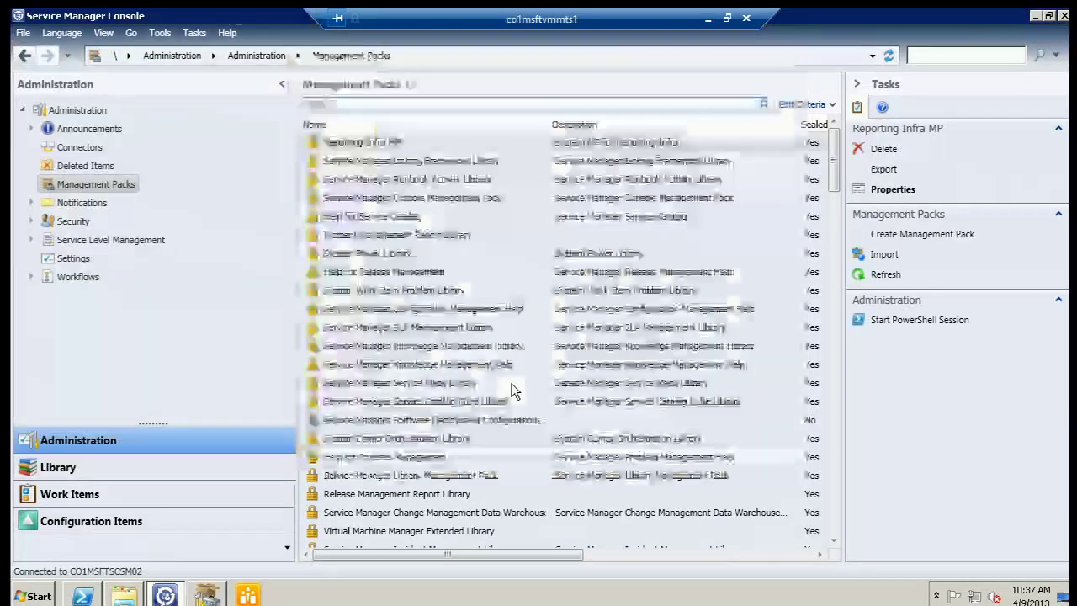
- Open the properties of SR List 1 from the lists in the Library
left_click(144, 468)
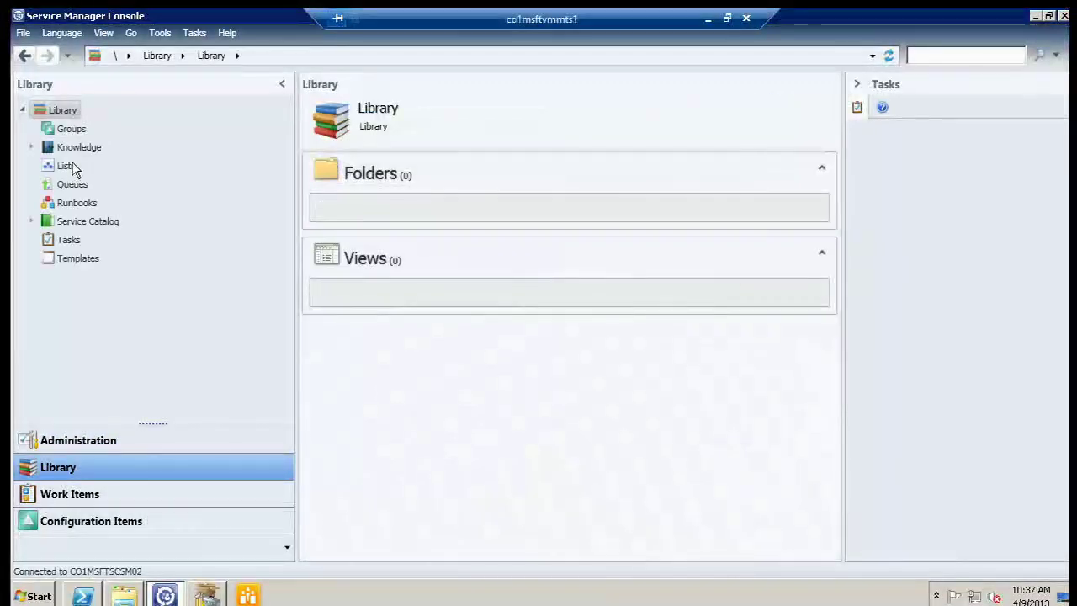
left_click(71, 167)
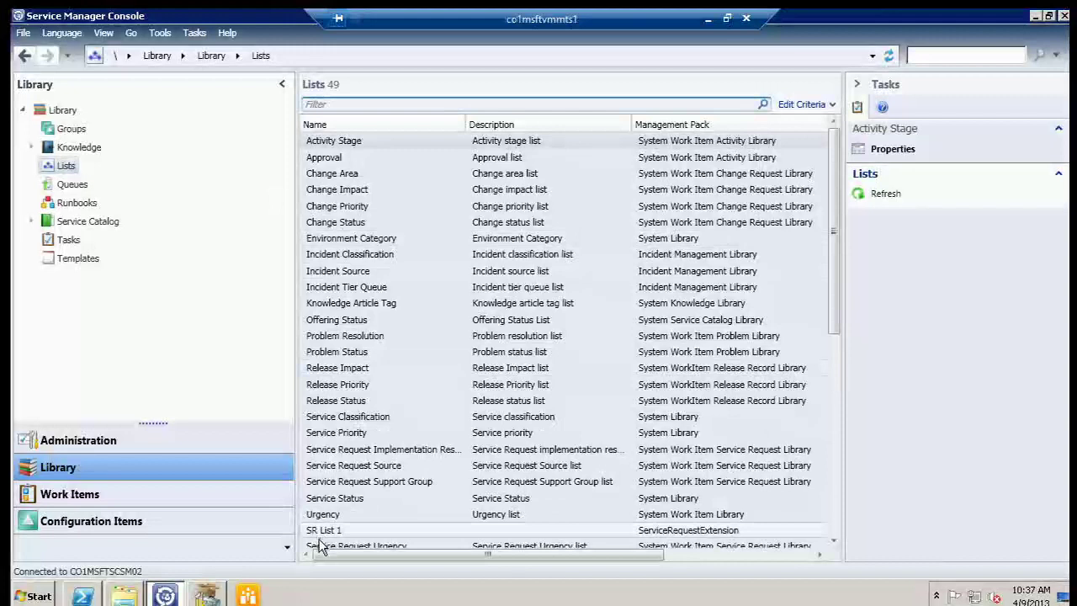
left_click(325, 532)
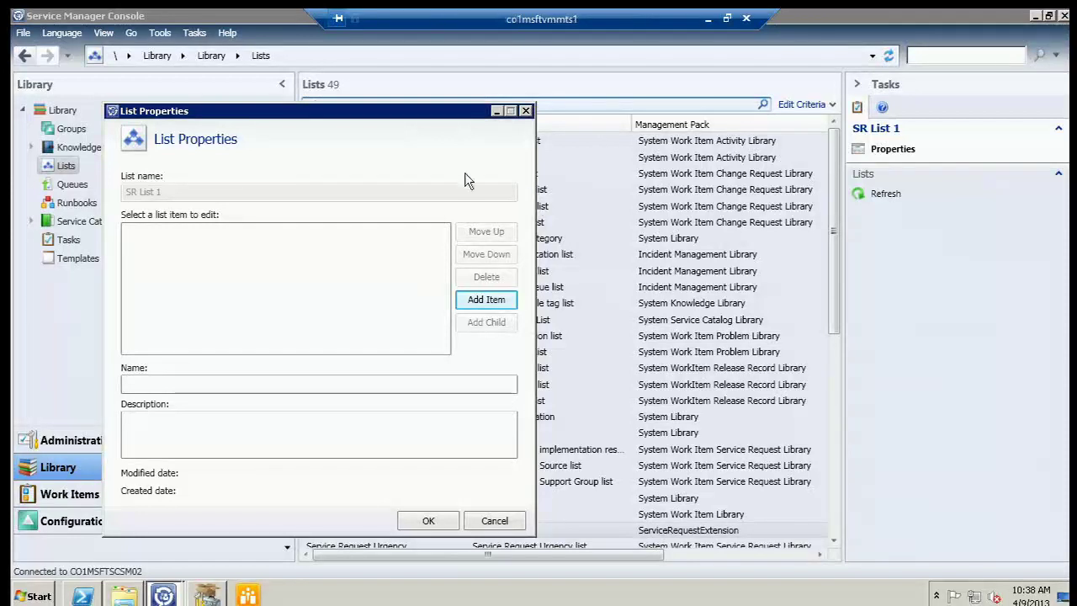
left_click(163, 596)
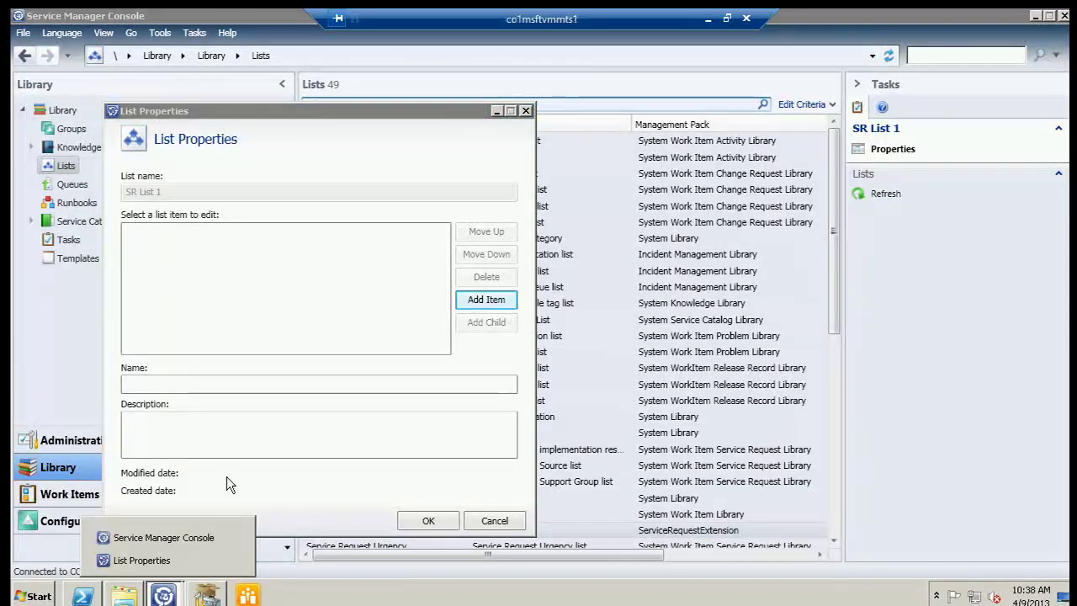
left_click(451, 358)
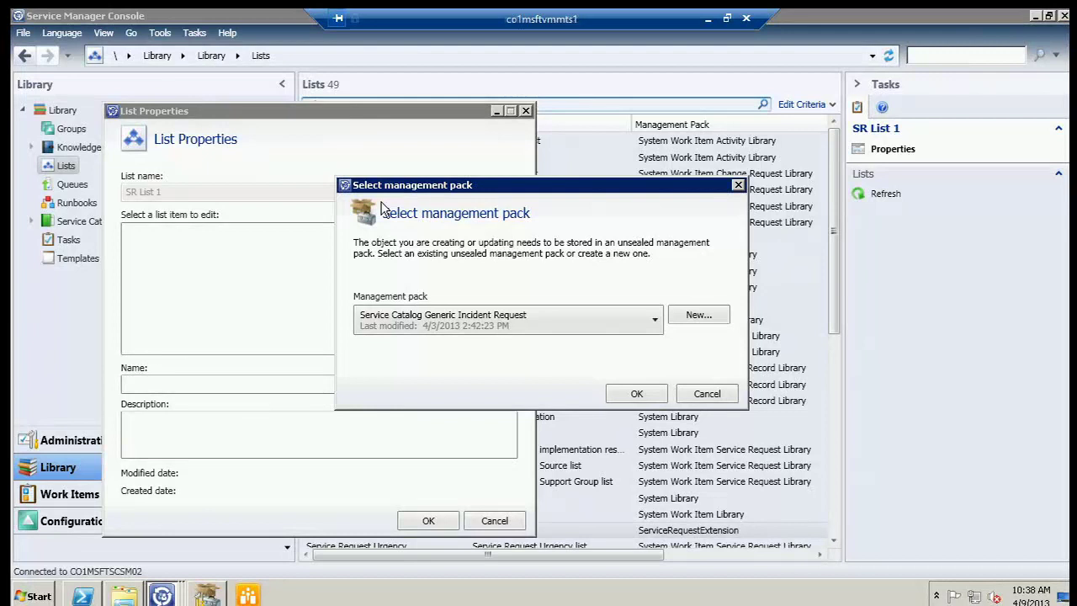
- Create a new management pack named Lists and choose it to store the items of SR List 1
left_click(461, 323)
left_click(648, 318)
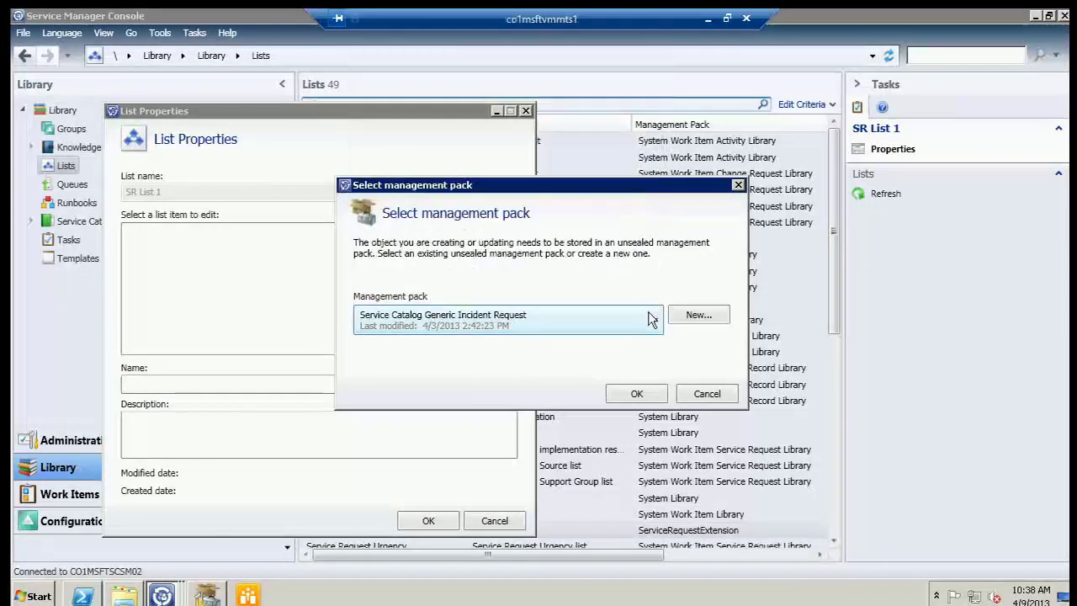
left_click(698, 315)
type("Lists")
left_click(488, 561)
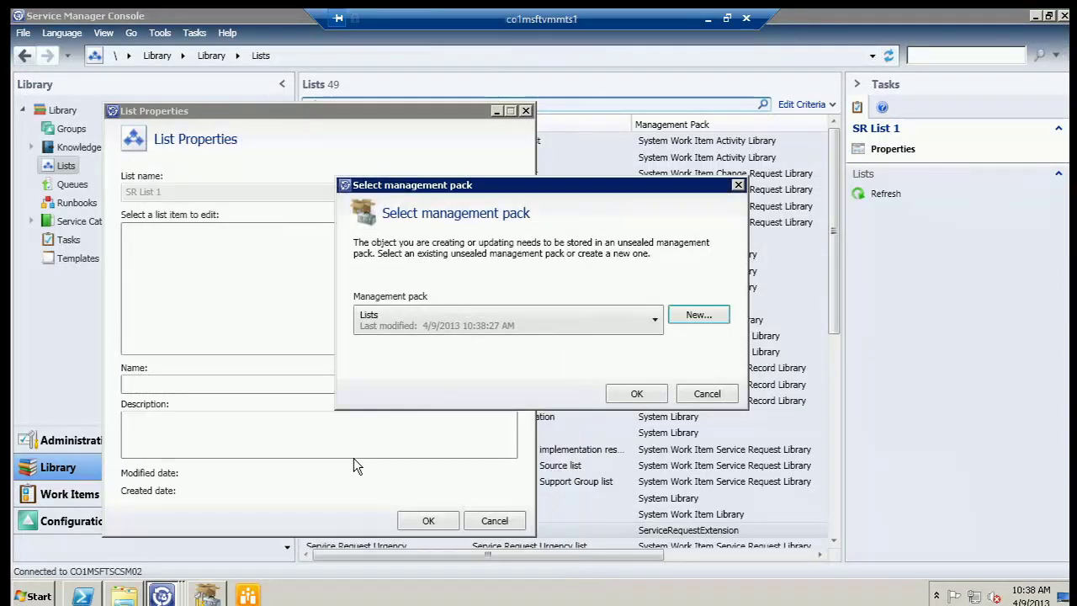
left_click(637, 393)
- Add two more list items to SR List 1
left_click(141, 239)
left_click(486, 300)
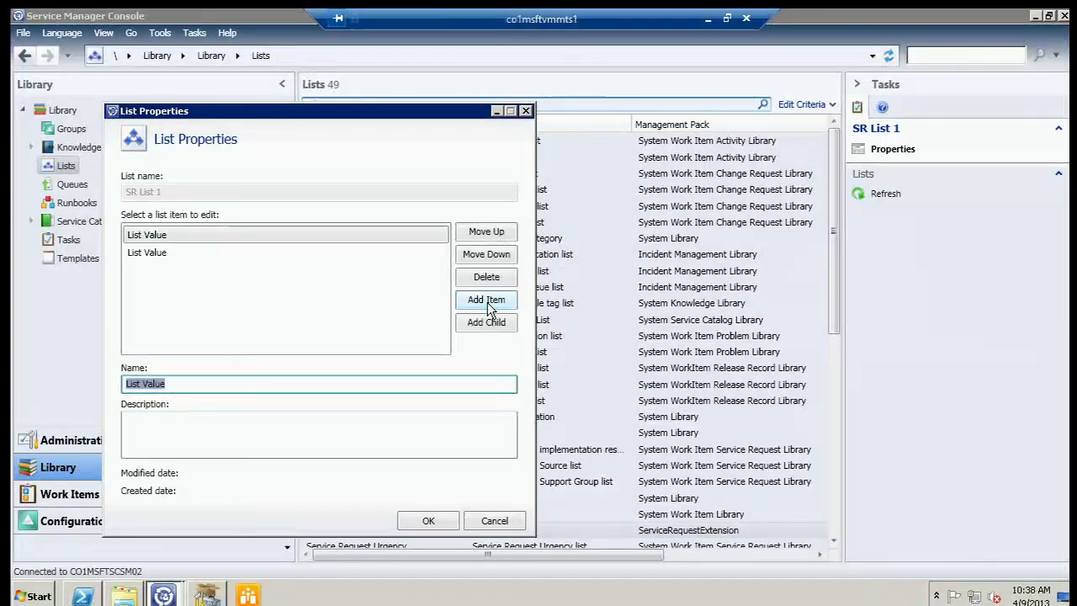
left_click(486, 301)
- Rename the first item of SR List 1 as Value 1
left_click(150, 237)
left_click_drag(177, 383, 87, 364)
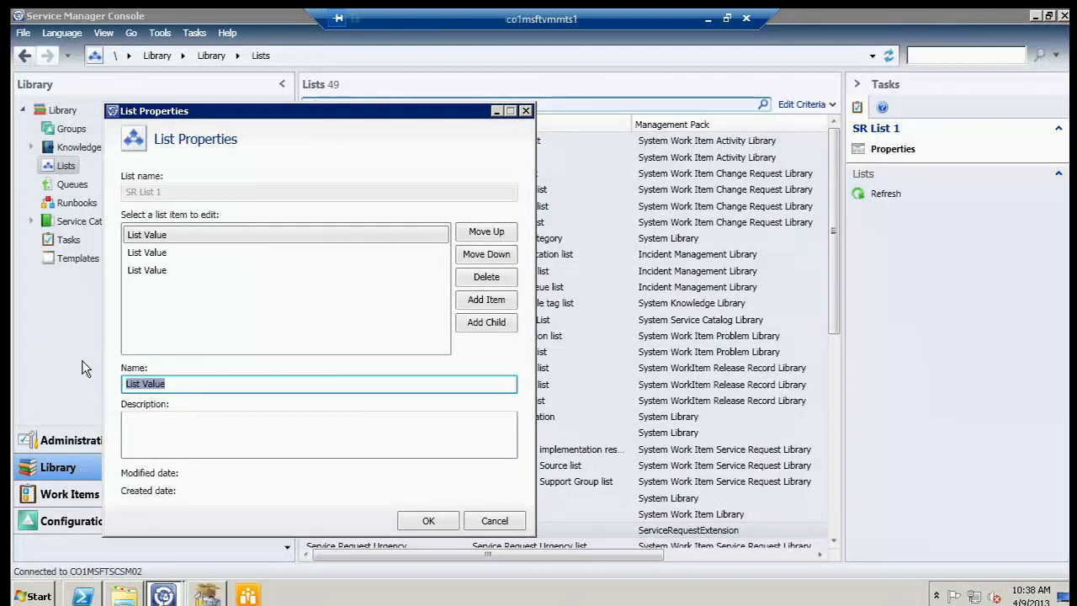
type("V")
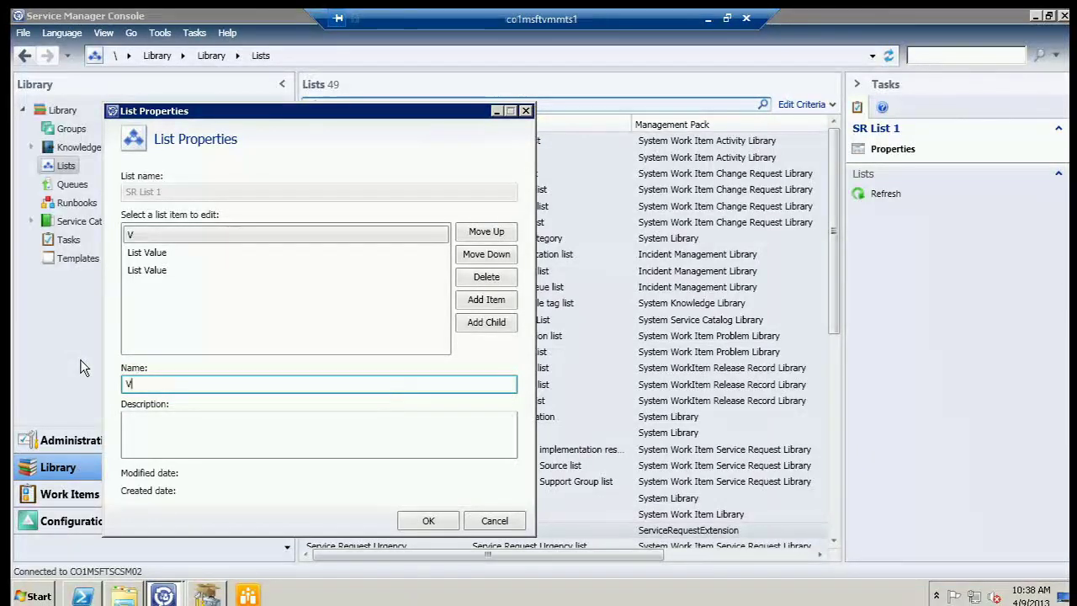
type("alue 1")
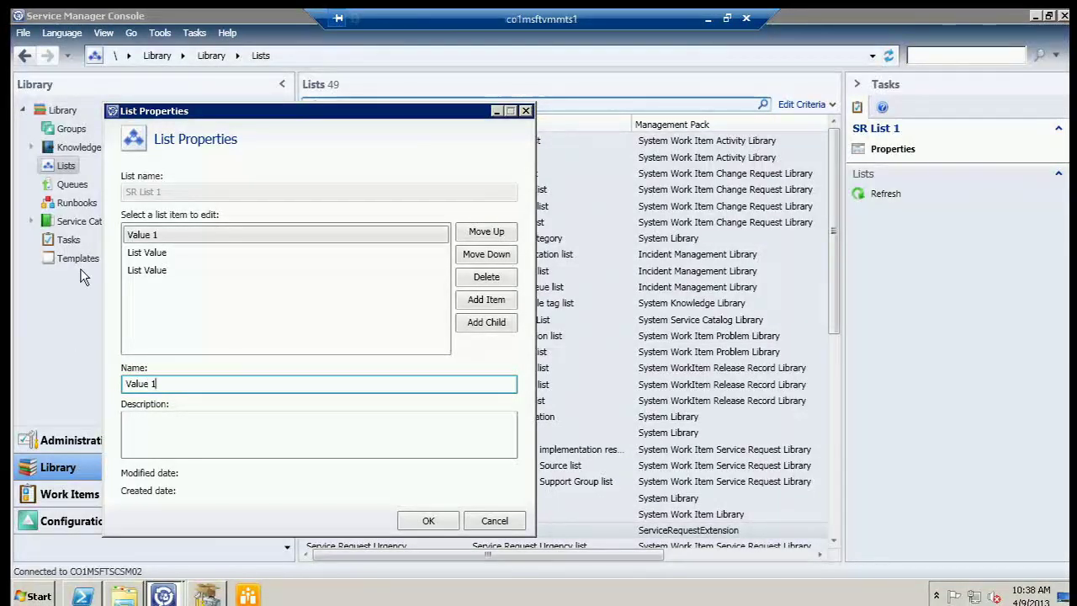
- Rename the second item of SR List 1 as Value 2 and save the list
left_click(145, 253)
left_click(179, 384)
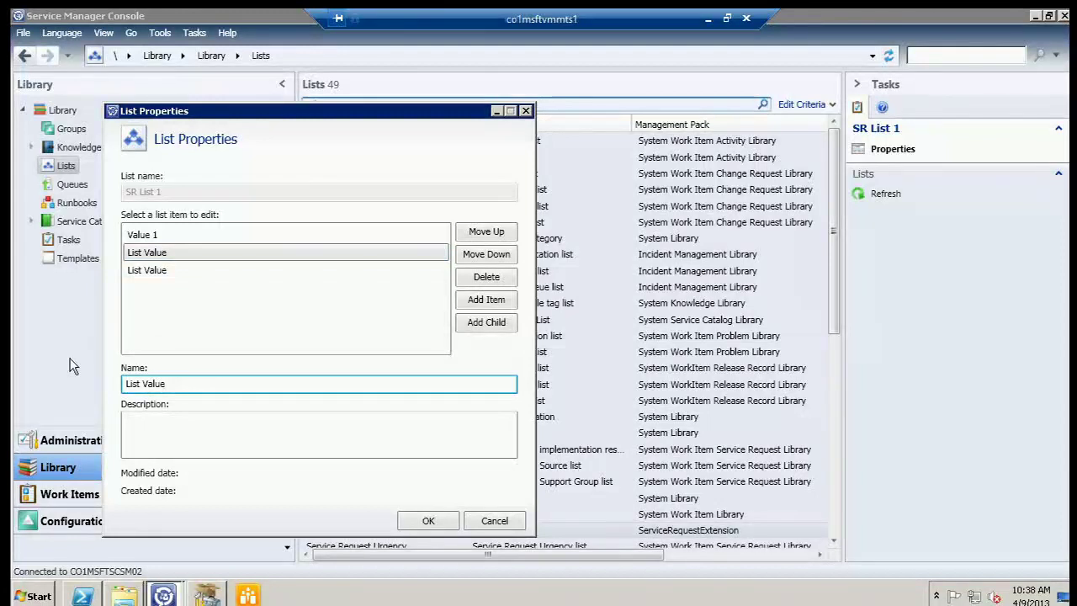
key("ctrl+a")
type("Value 2")
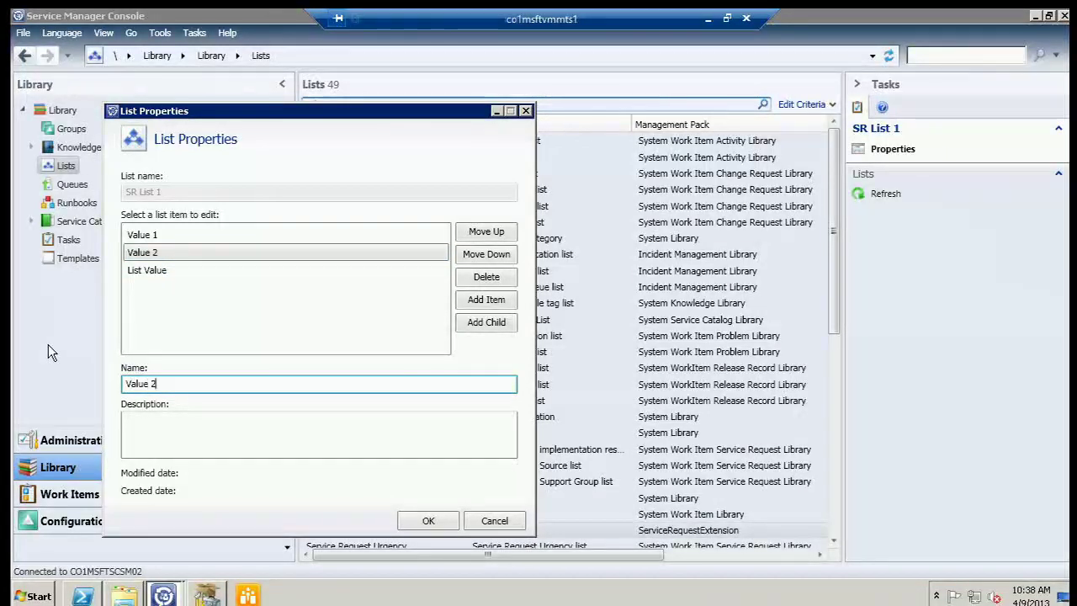
left_click(406, 520)
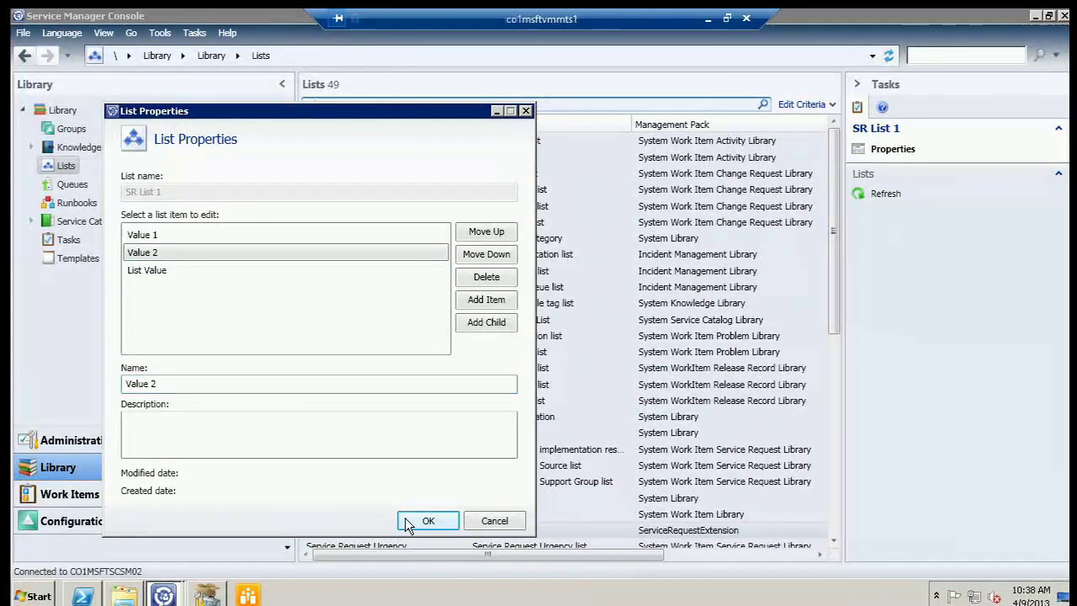
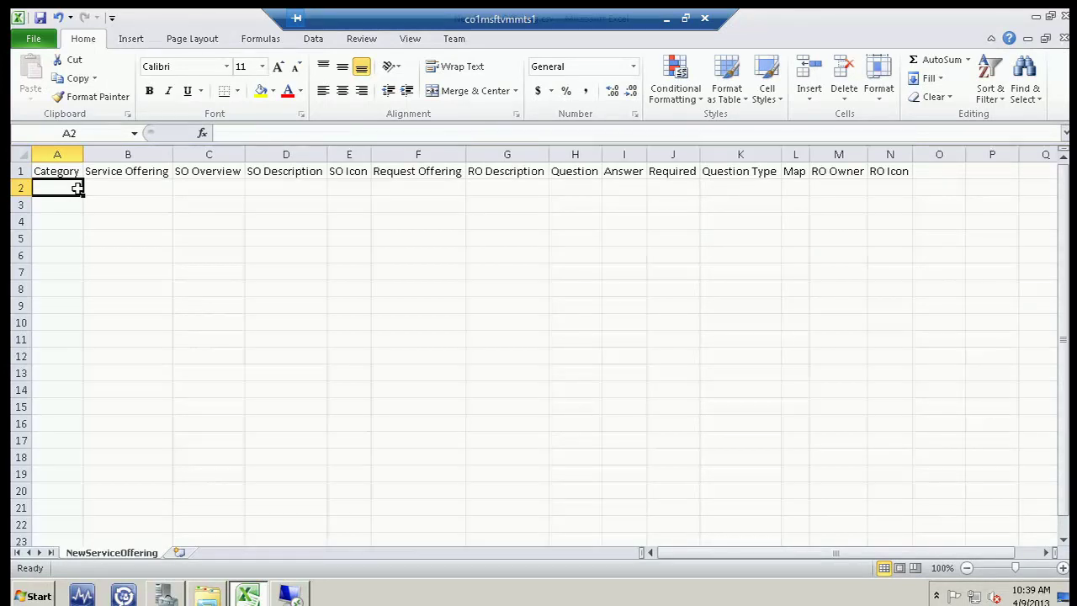
- In row 2 of the NewServiceOffering sheet, enter "MMS tes" as the category and "Service Manager" as the service offering
type("MMT")
key("BackSpace")
type("S tes")
key("Tab")
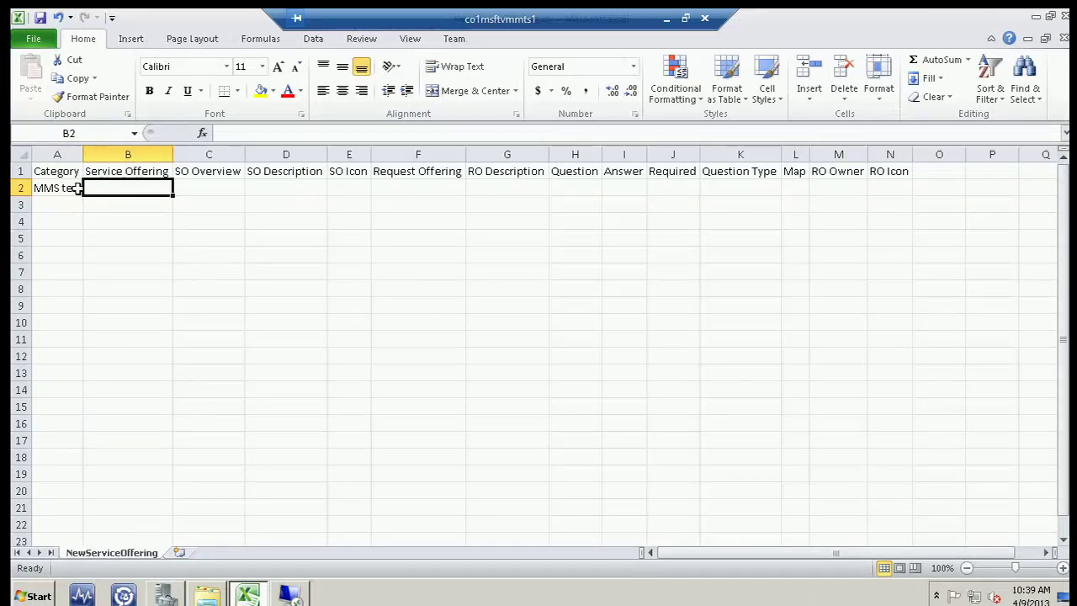
type("Service Manager")
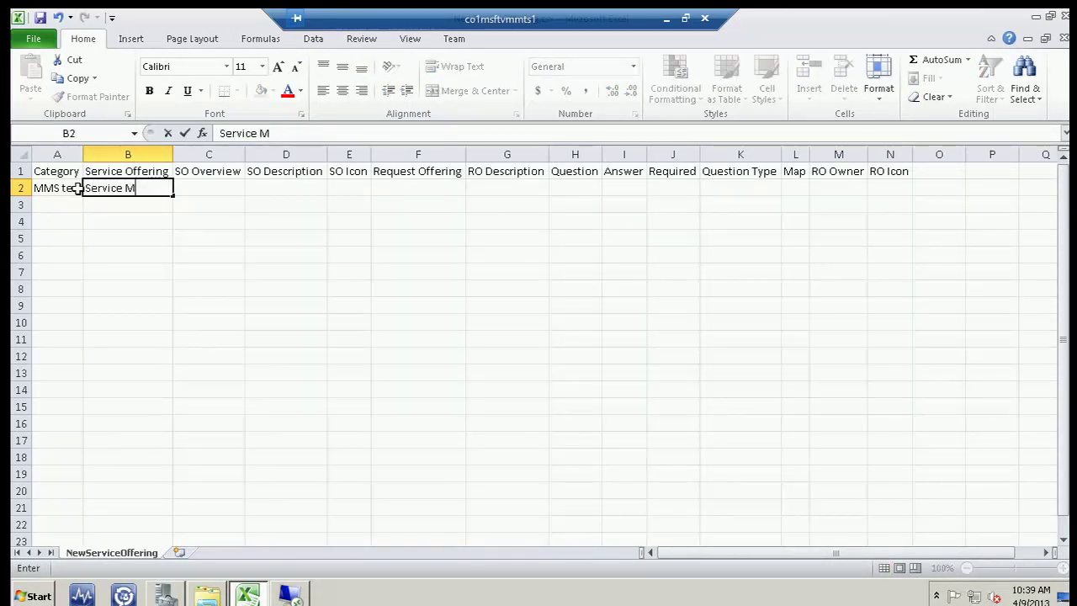
key("Tab")
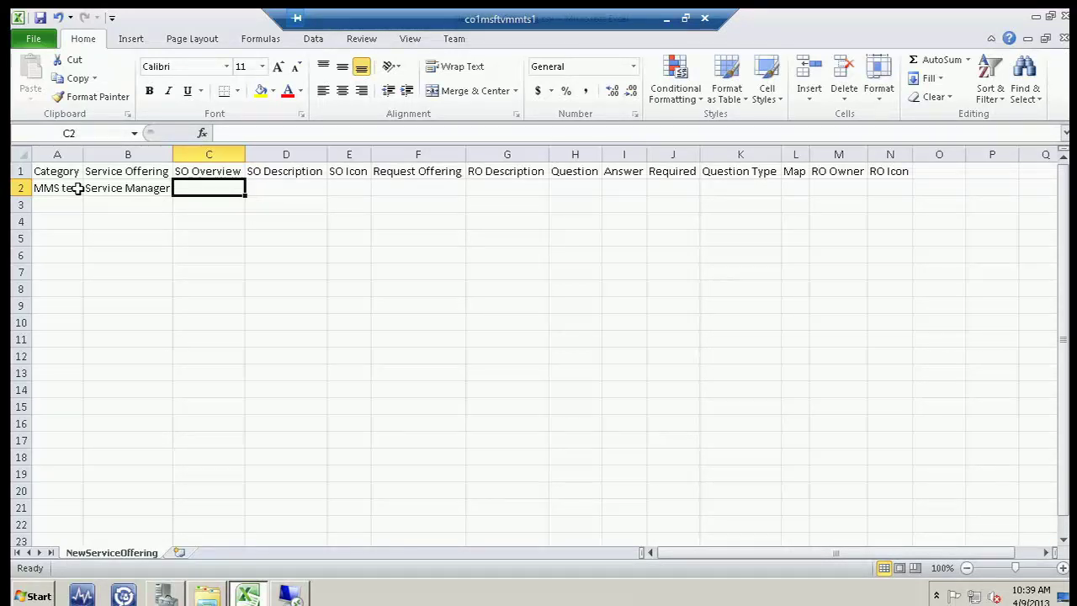
- Enter "Use this for all Service Manager requests" as the SO Overview in row 2
type("Use th")
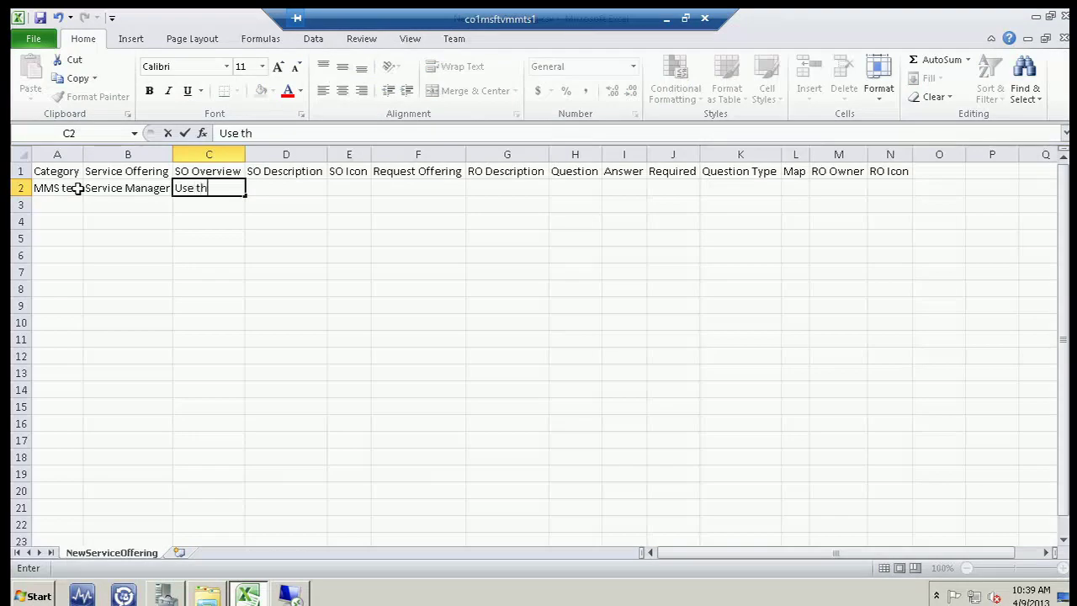
type("is for all Service ")
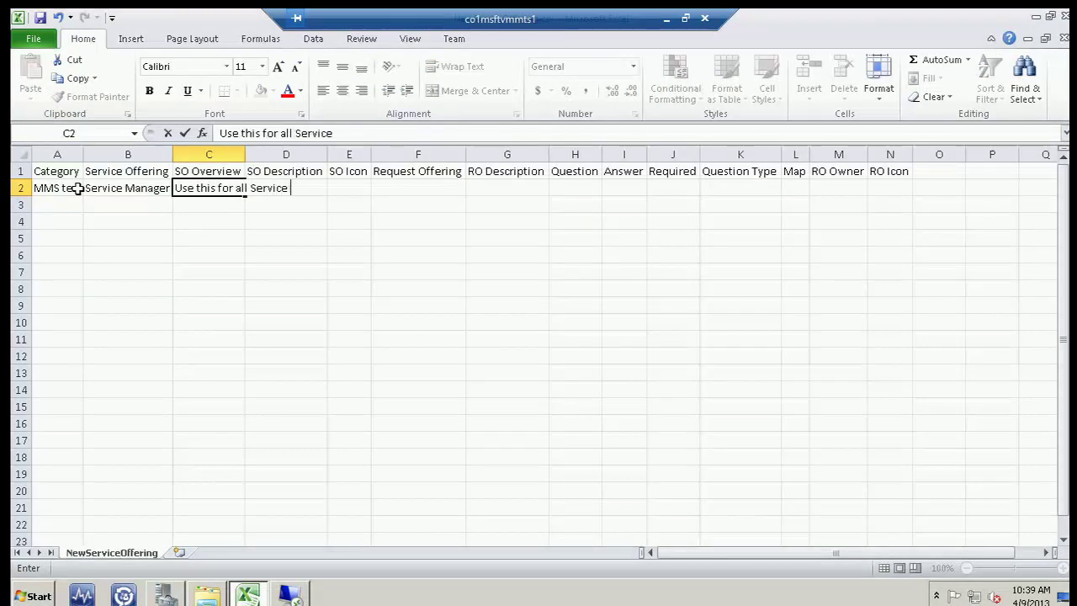
type("Manager requests")
key("Tab")
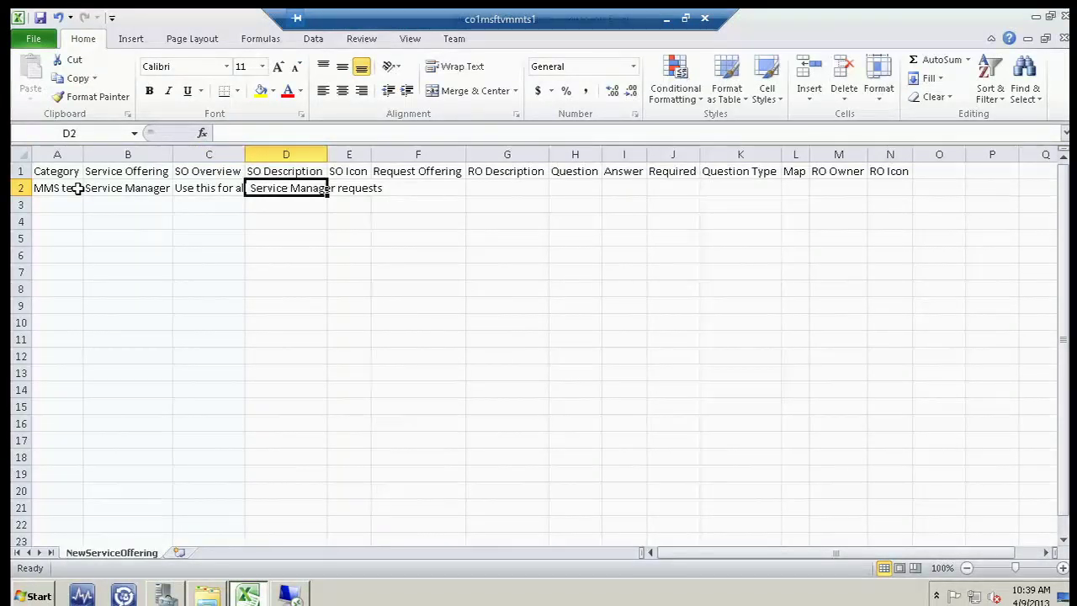
- Enter "For any issues with Service Manager, use this SO to request support" as the SO Description in row 2
type("For any issues")
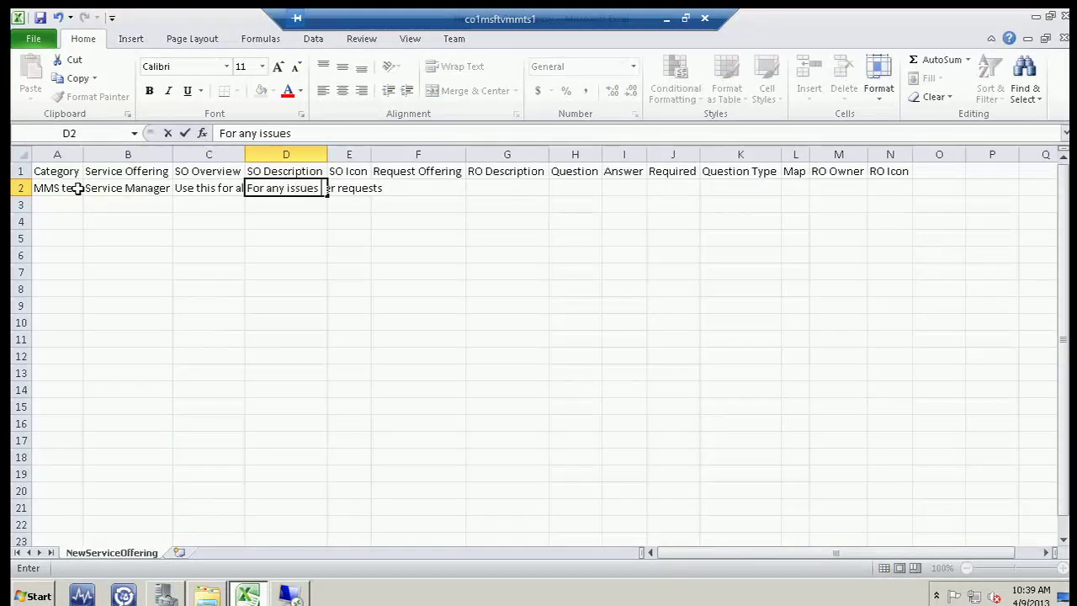
type(" with Service Manager")
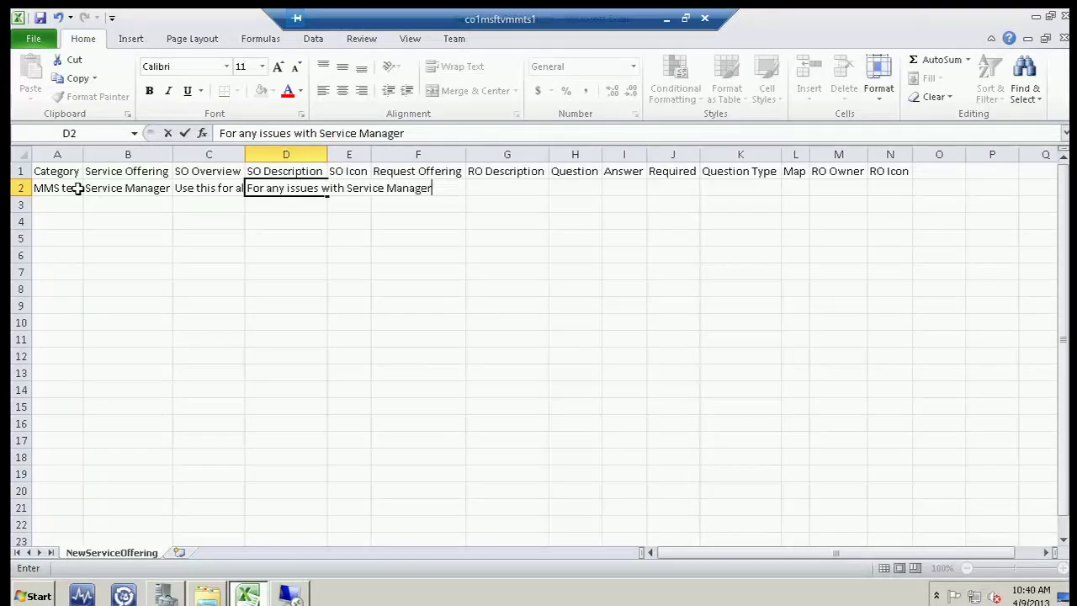
type(", use this ")
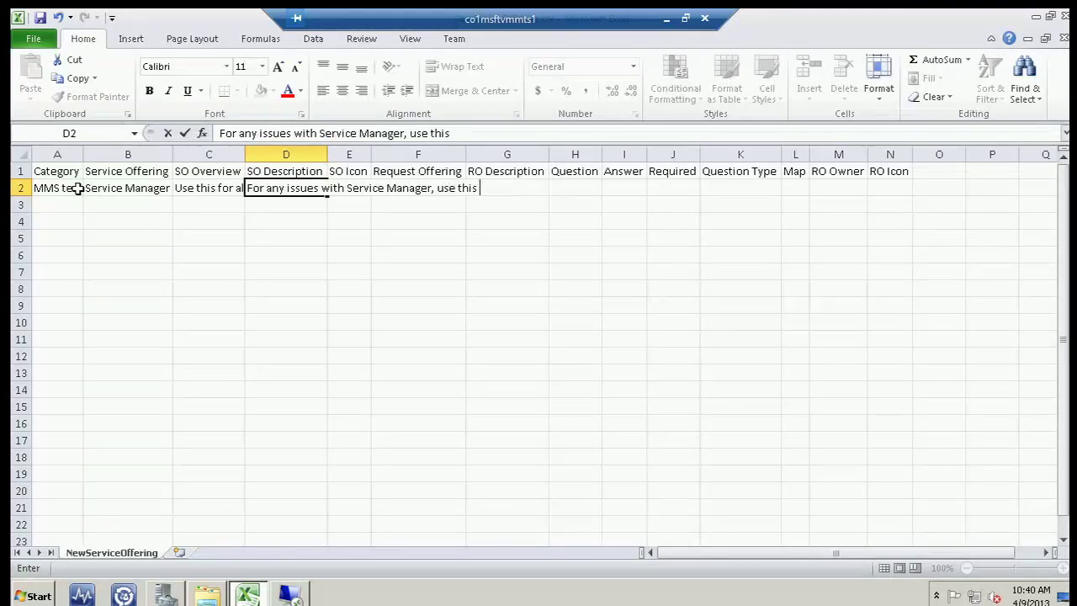
type("SO to request ")
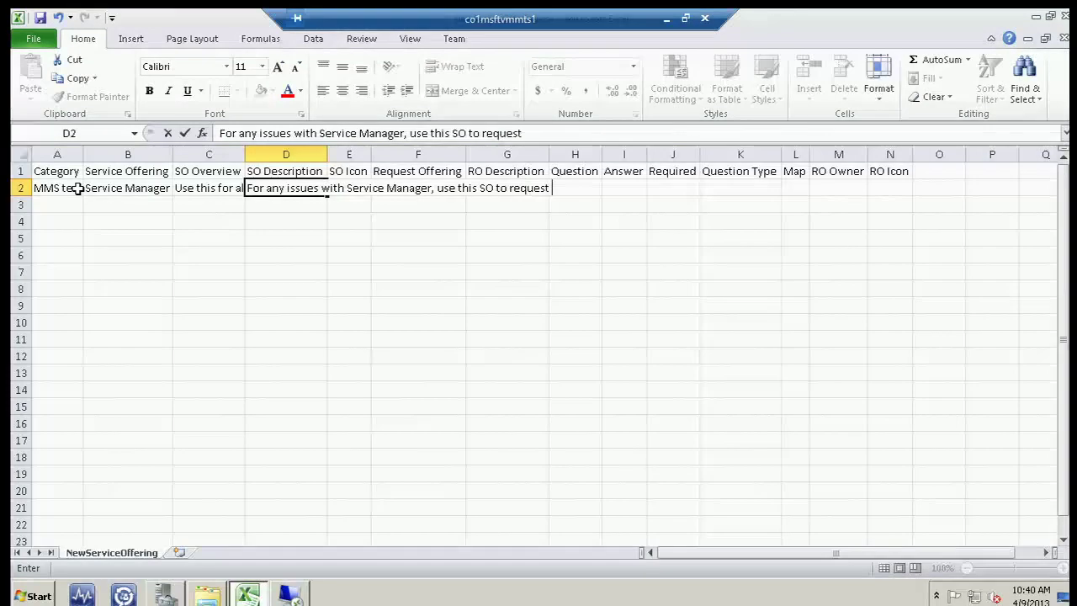
type("support")
key("Tab")
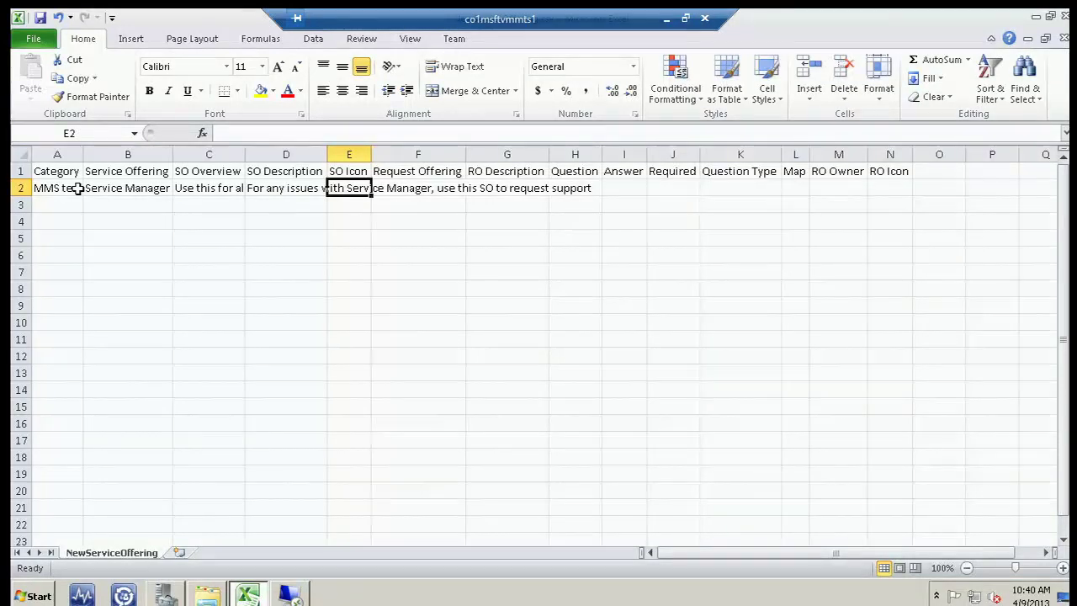
- Leave the SO Icon blank and enter "Report a problem" as the Request Offering in row 2
key("Right")
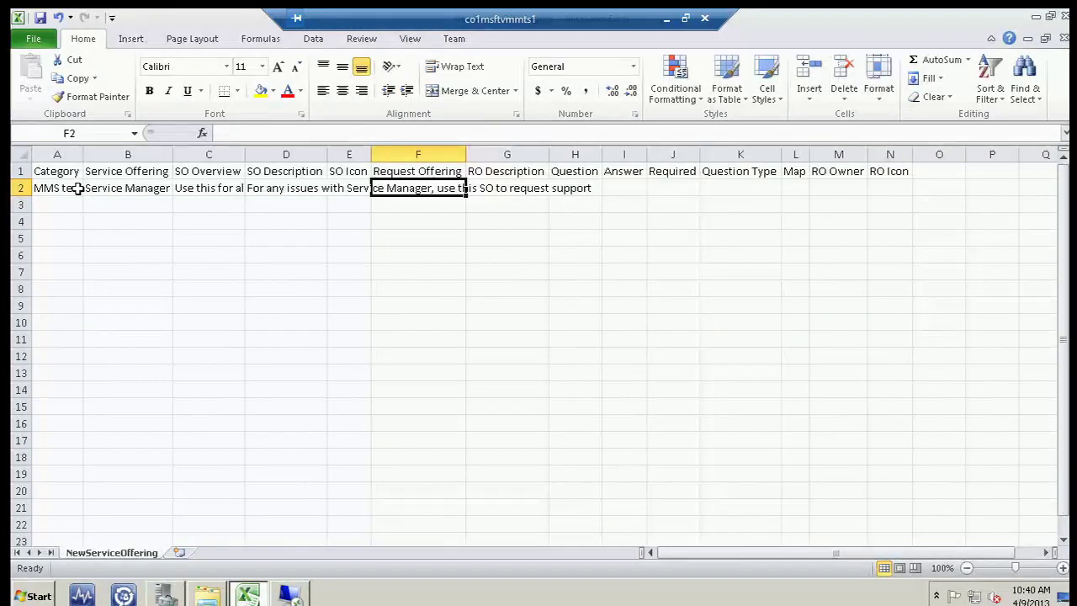
type("Report")
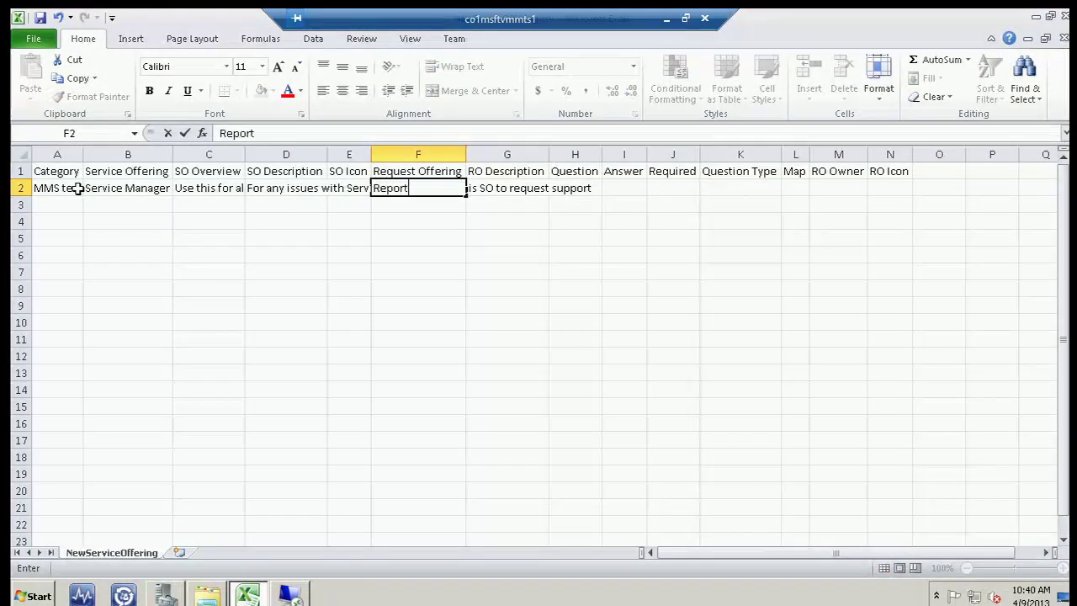
type(" a problem")
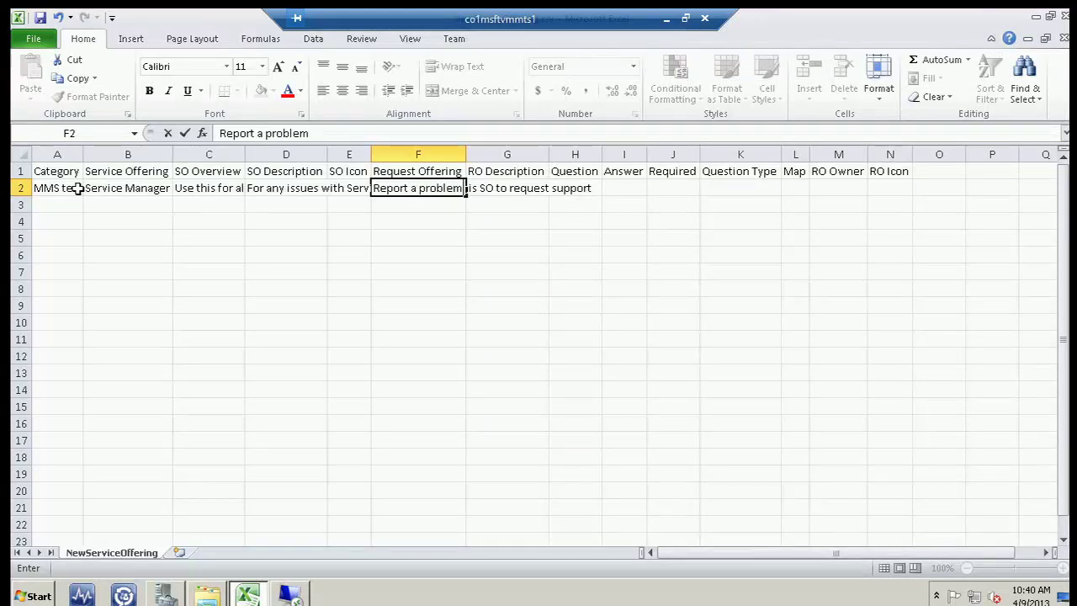
key("Tab")
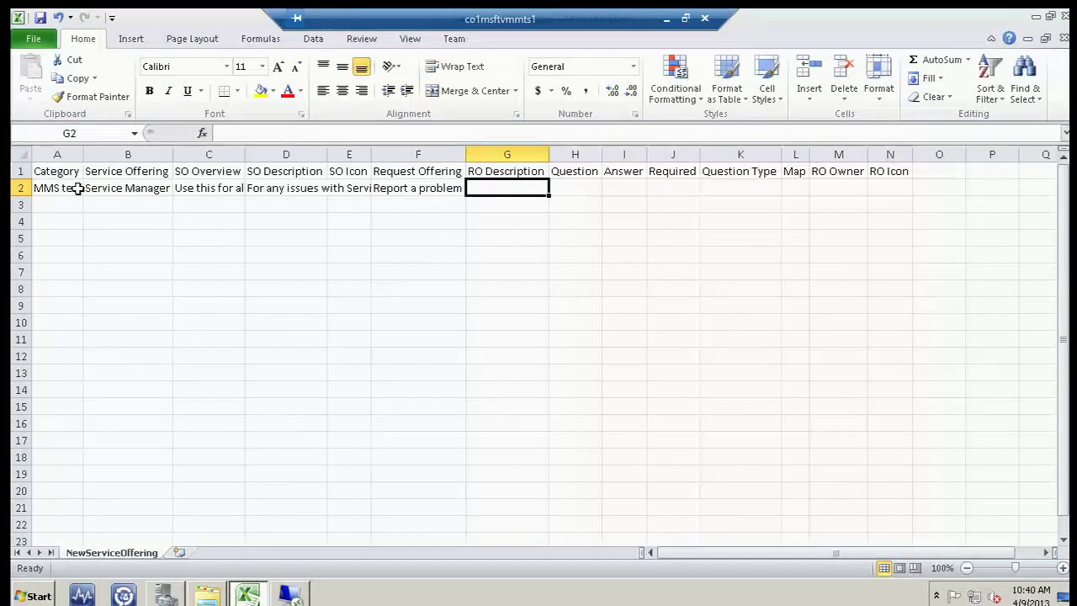
- Enter "Use this to report a problem with Service Manager" as the RO Description in row 2
type("Use this to")
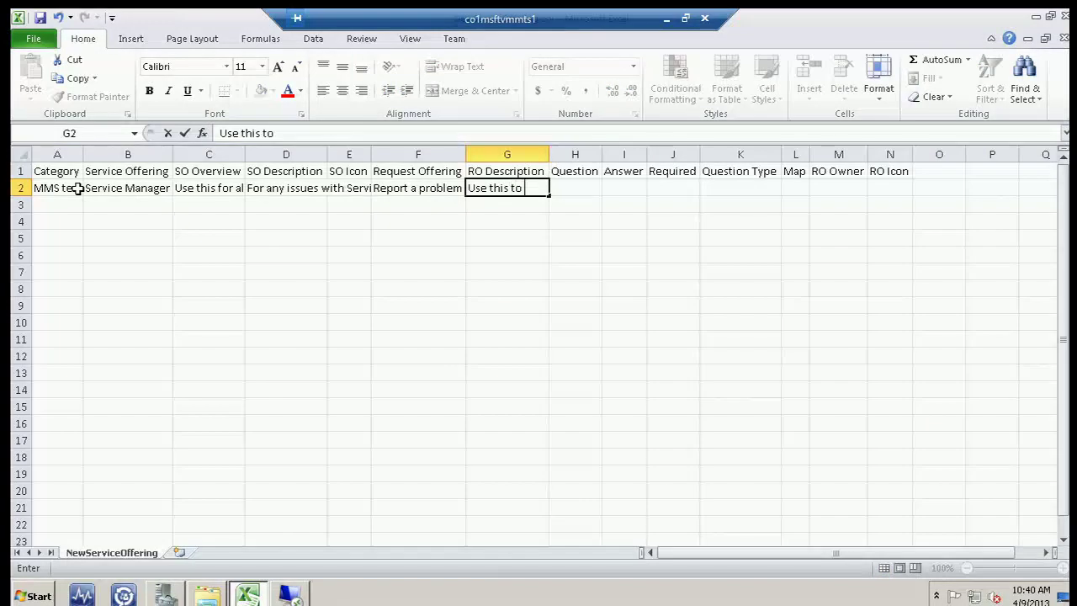
type(" report ")
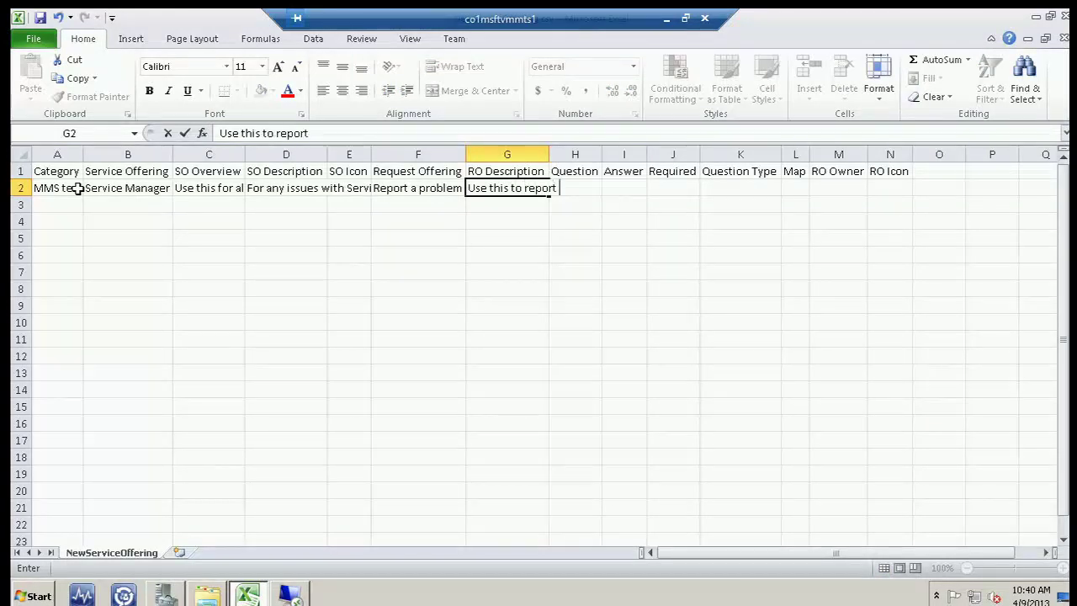
type("a problem with Service")
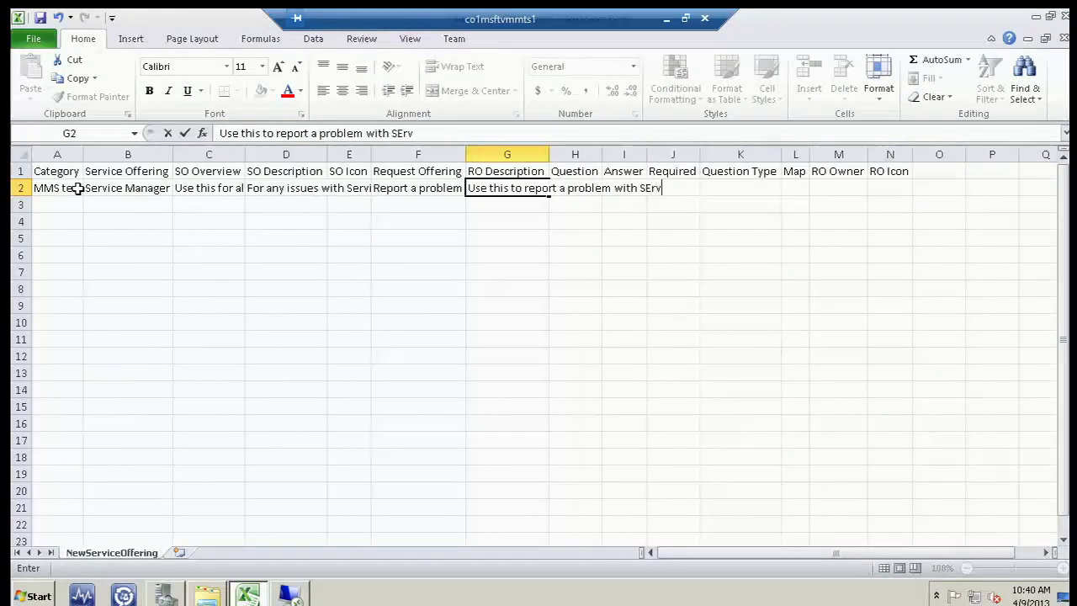
key("BackSpace")
key("BackSpace")
key("BackSpace")
type("ice Manager")
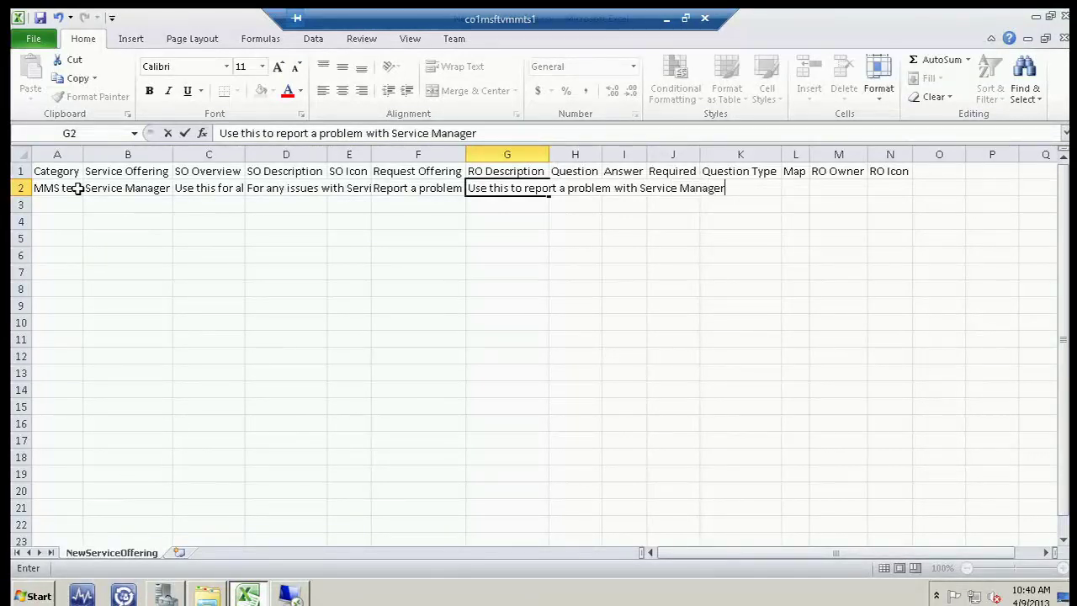
key("Tab")
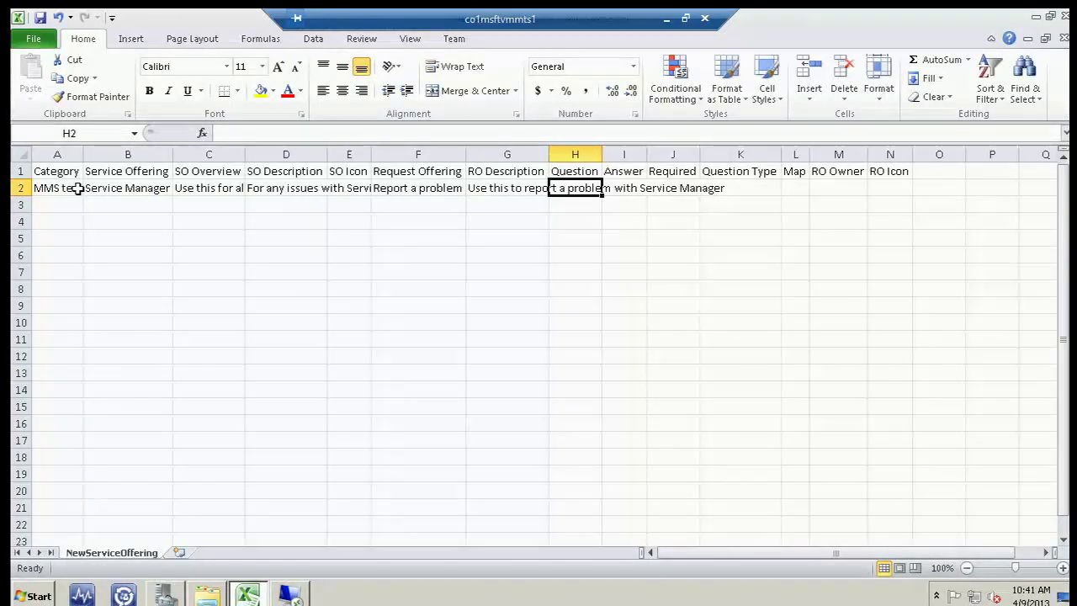
- In row 2, enter "Title" as the Question, leave the Answer blank and set Required to "Yes"
type("Title")
key("Tab")
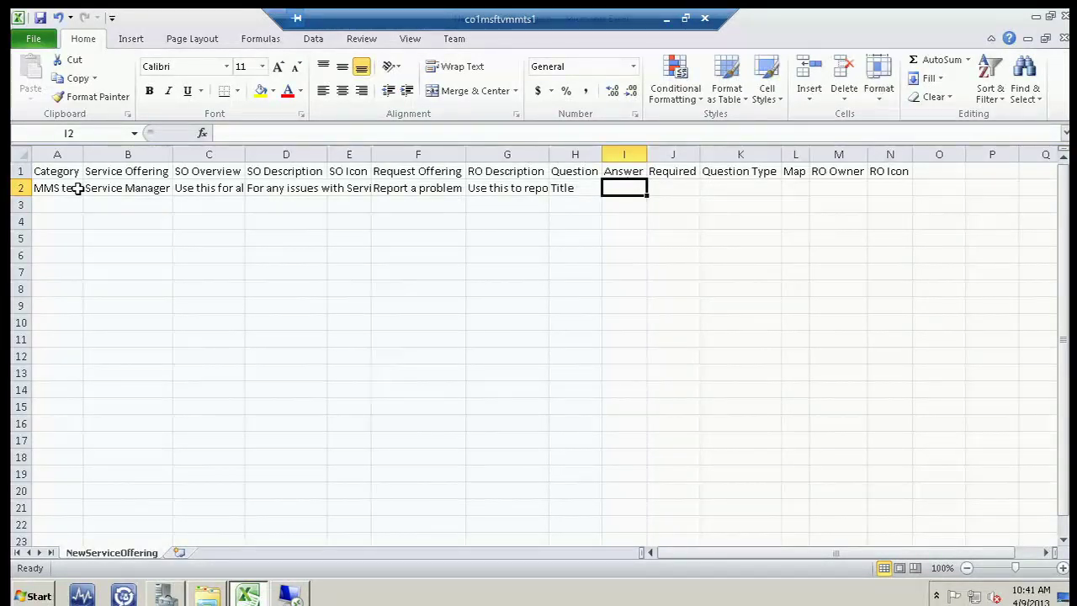
key("Tab")
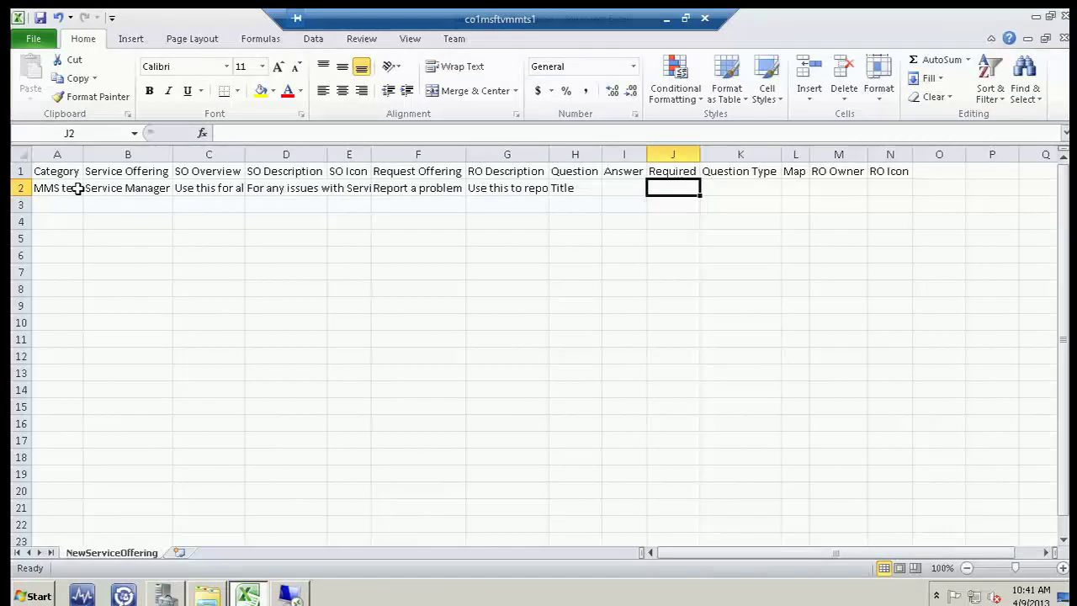
type("Yes")
key("Tab")
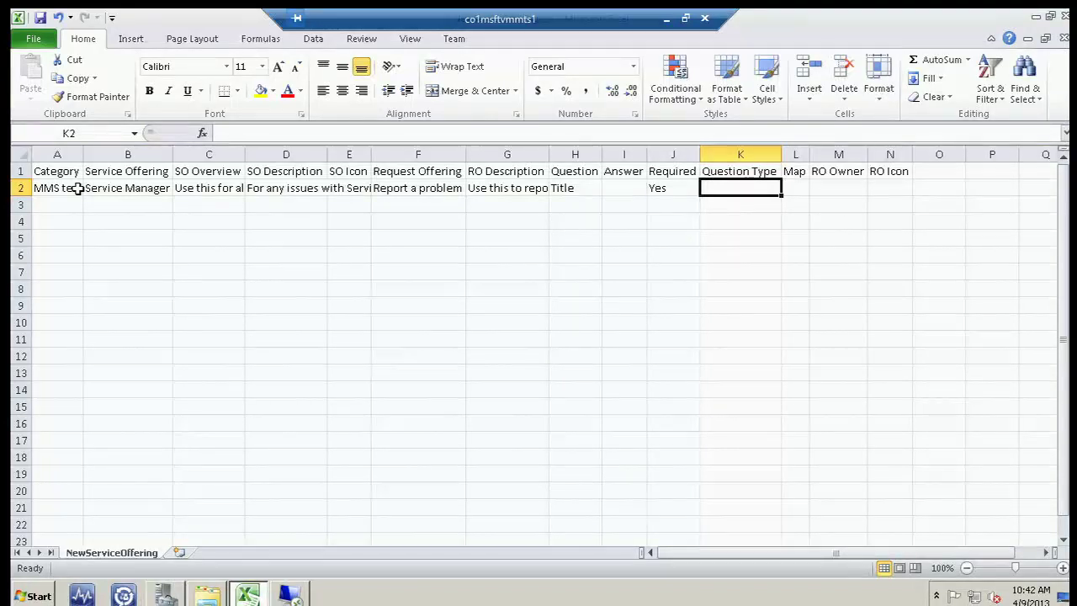
- Set the row 2 Question Type to "Text" and its Map value to "Title"
type("Text")
key("Tab")
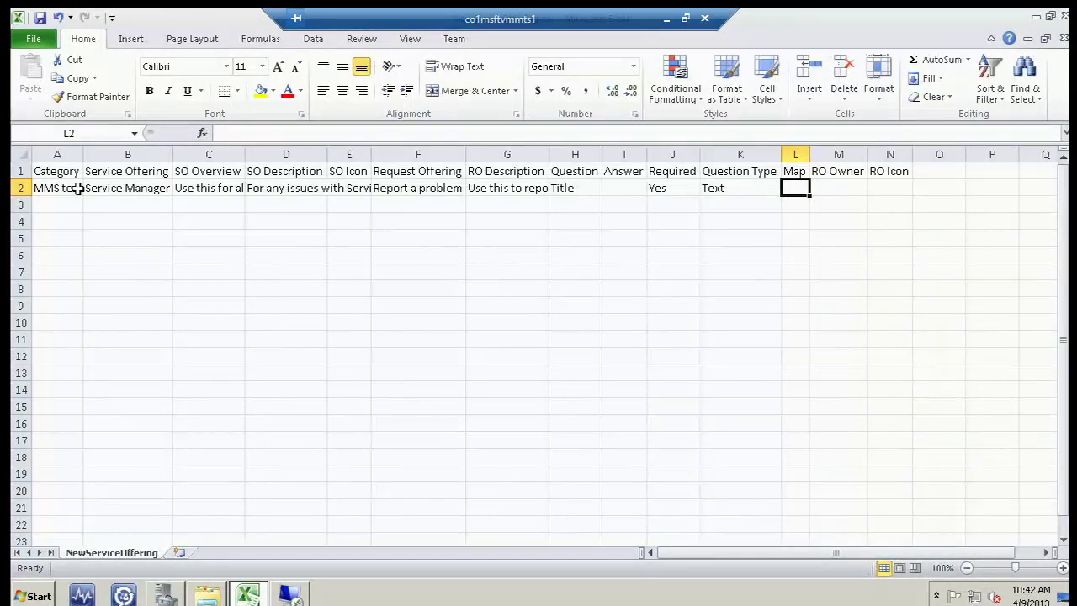
type("Title")
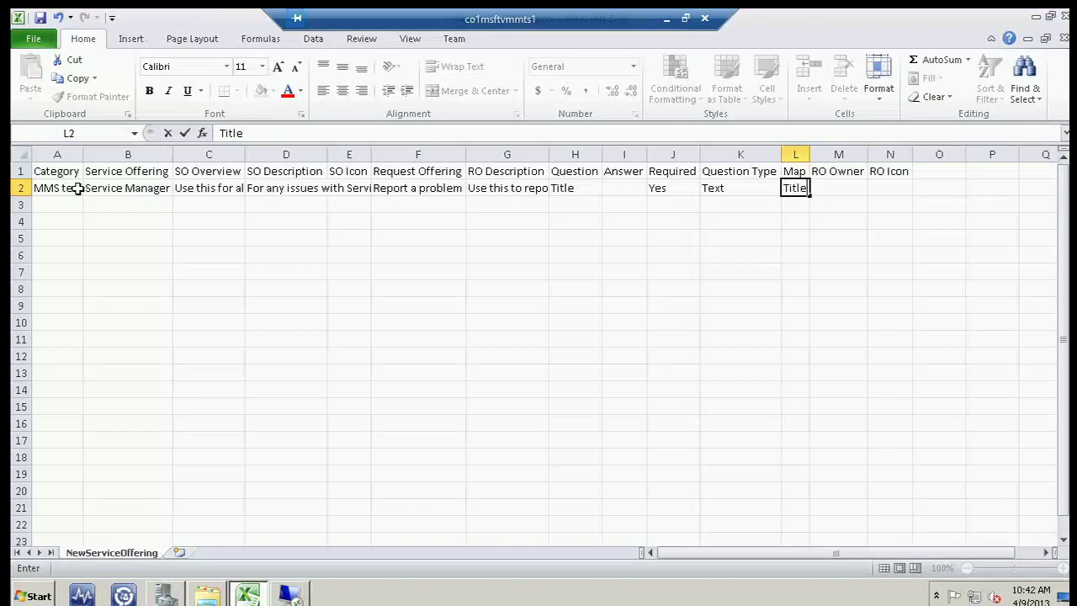
key("Tab")
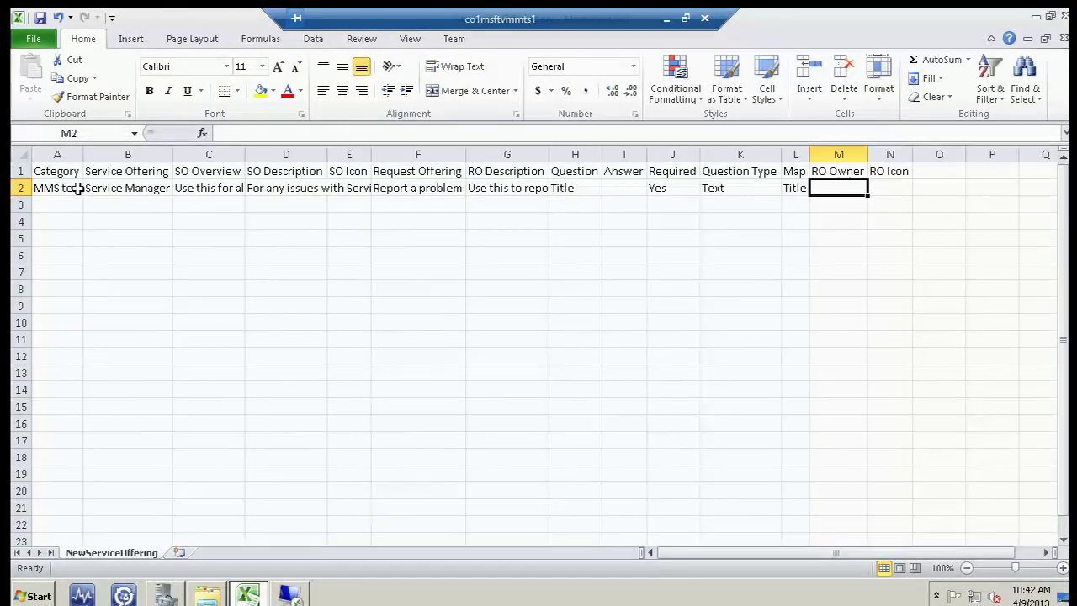
- Enter "Report a problem" as the Request Offering in row 3
key("Return")
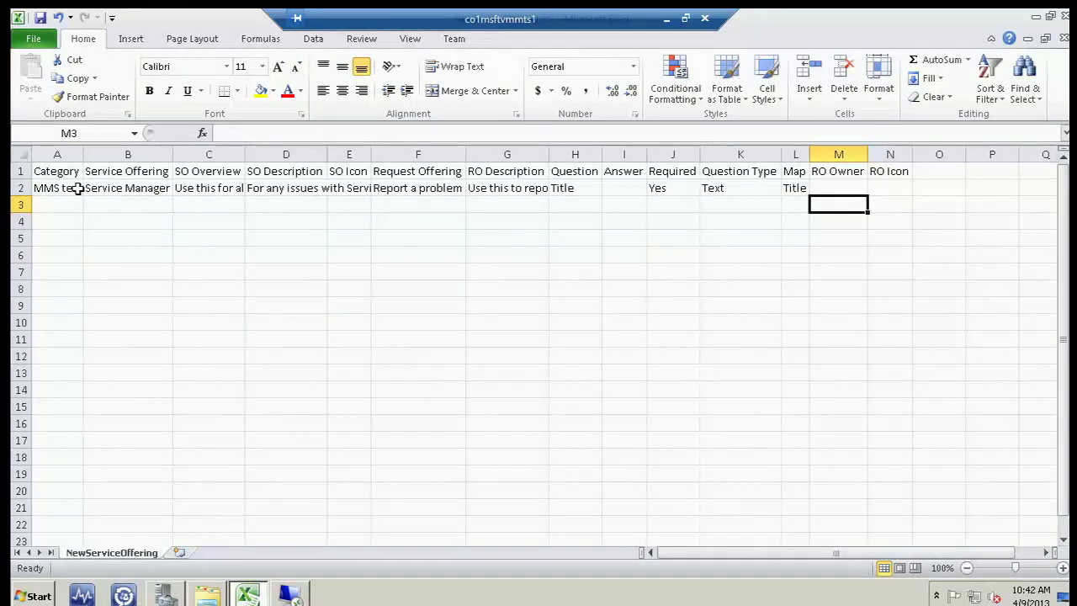
key("Left")
key("Left")
key("Left")
key("Left")
key("Left")
key("Left")
key("Left")
key("Left")
key("Right")
type("Re")
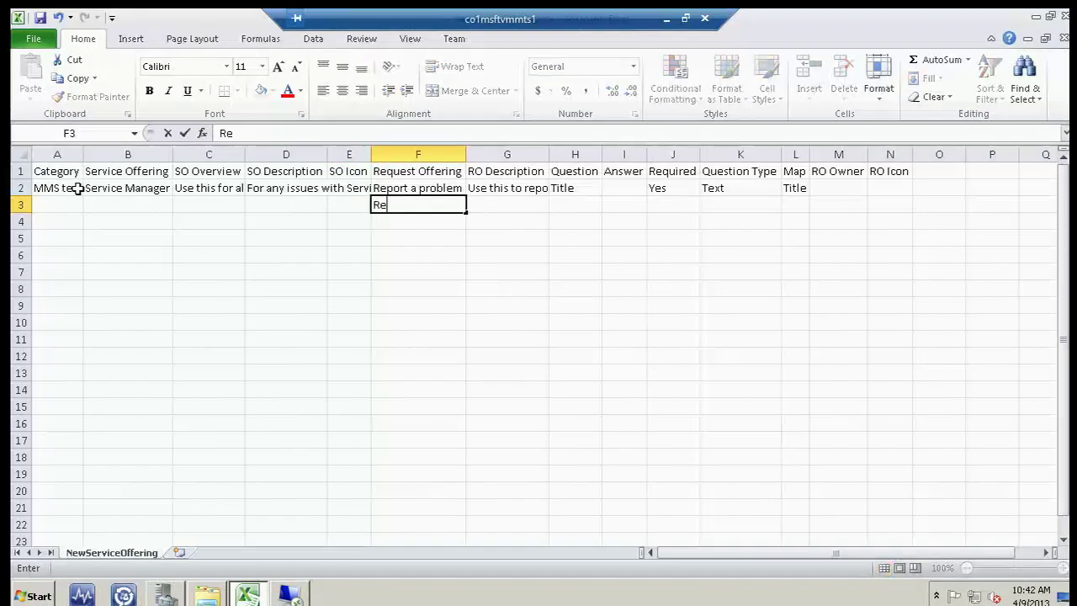
type("port a problem")
key("Tab")
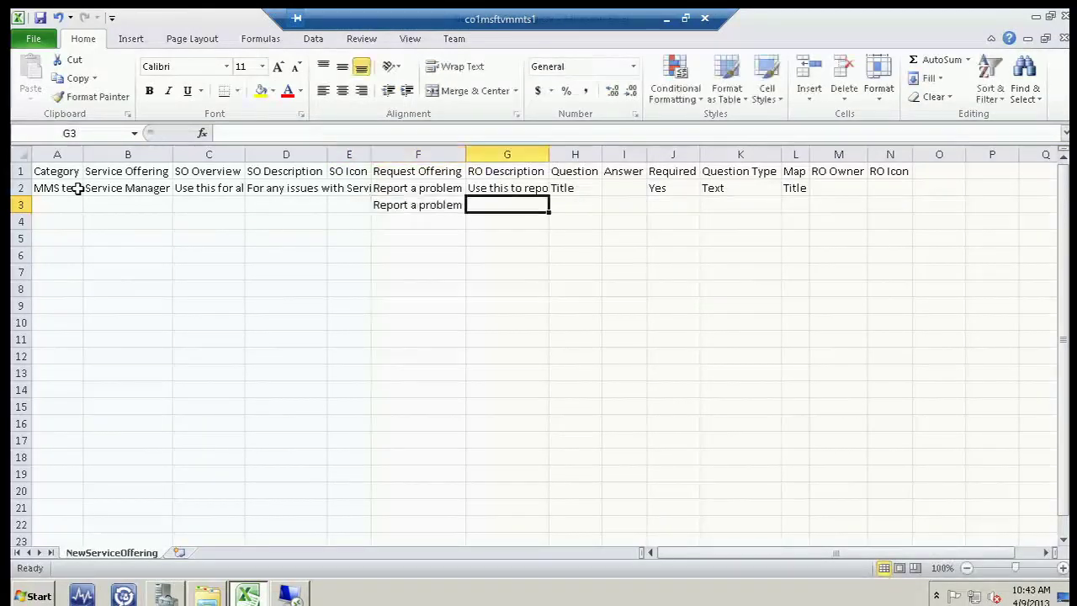
- Enter "Please provide details about this request" as the Question in row 3, leaving its RO Description blank
key("Right")
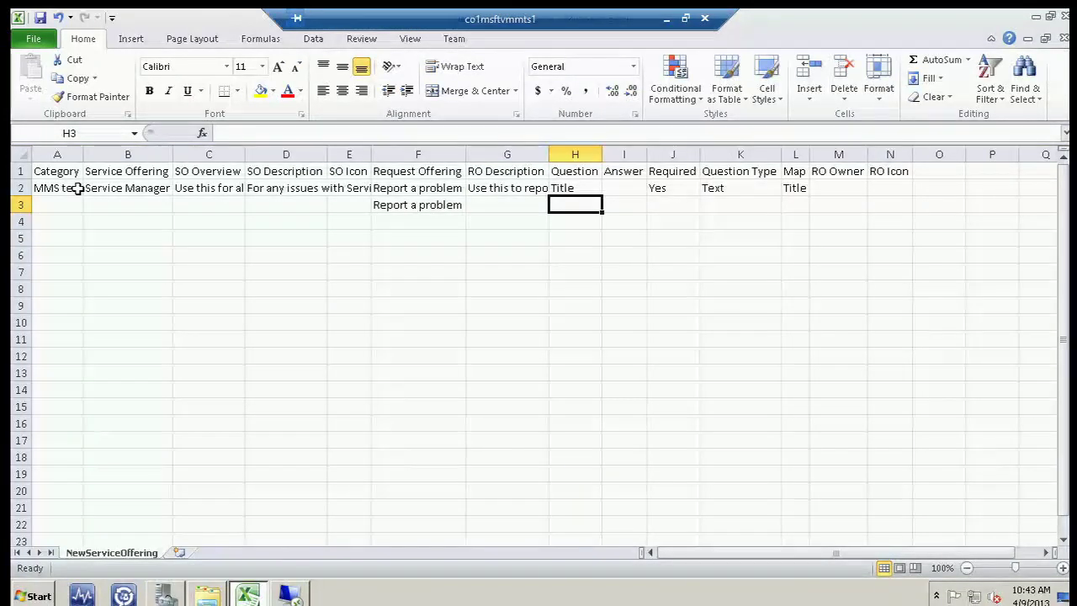
type("Please ")
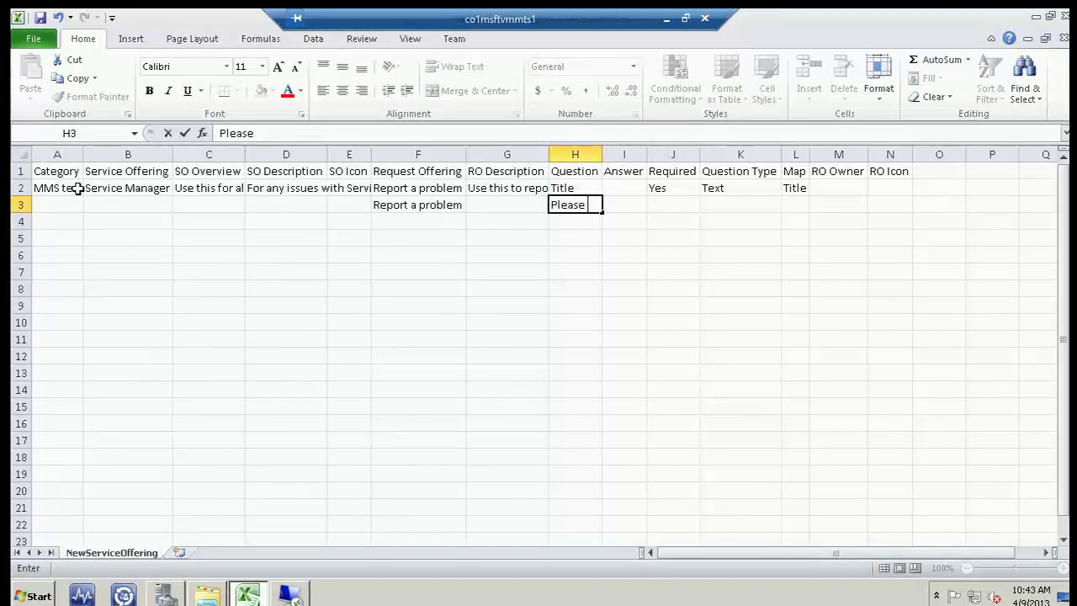
type("provide details about ")
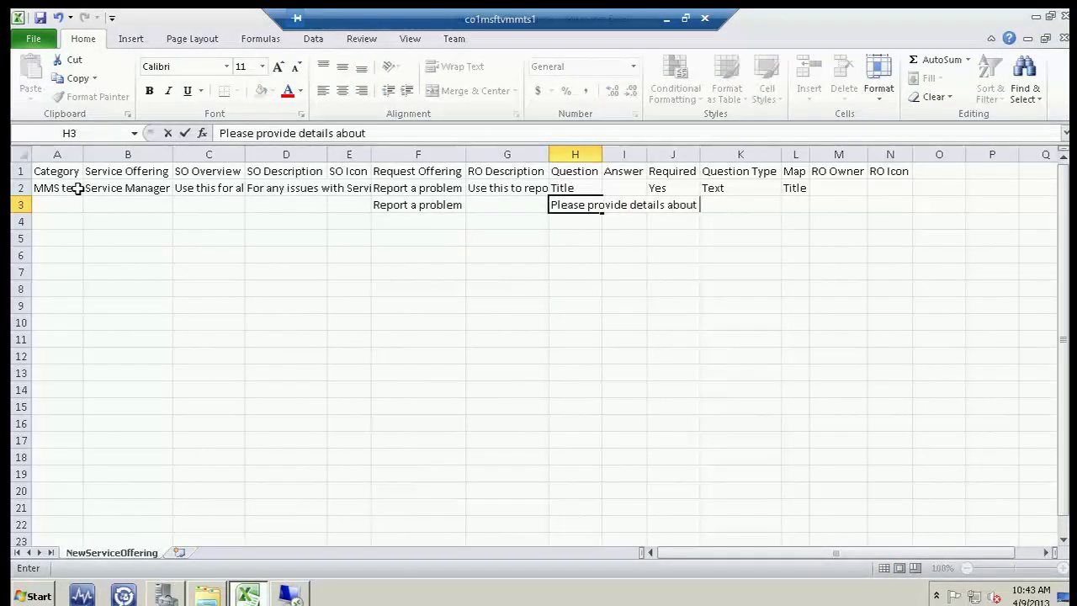
type("this request")
key("Tab")
- In row 3, set Required to "Yes", Question Type to "Text" and Map to "SRString1", leaving the Answer blank
key("Tab")
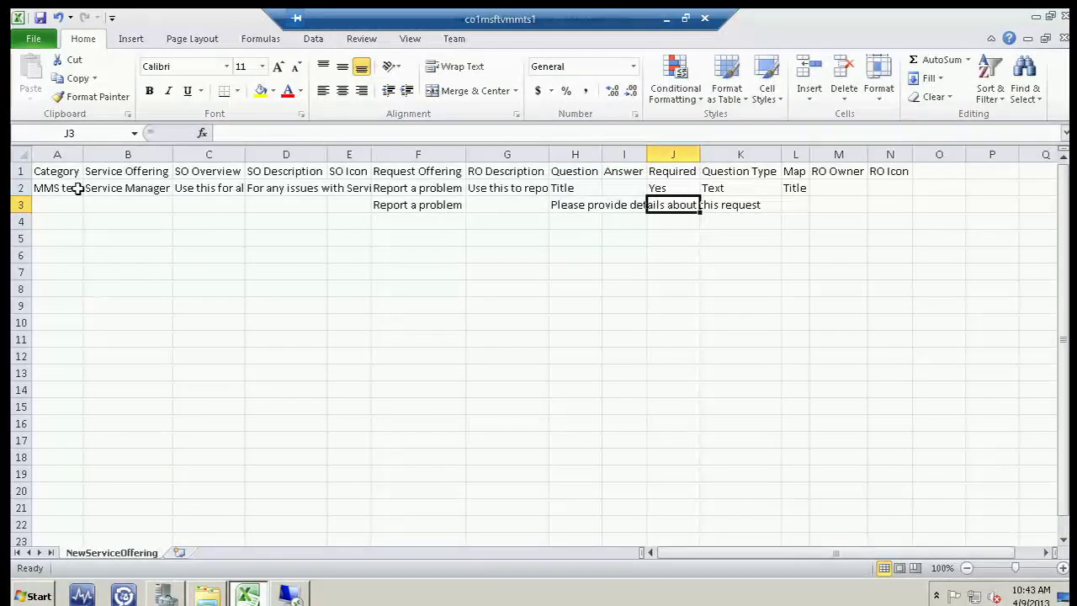
type("Yes")
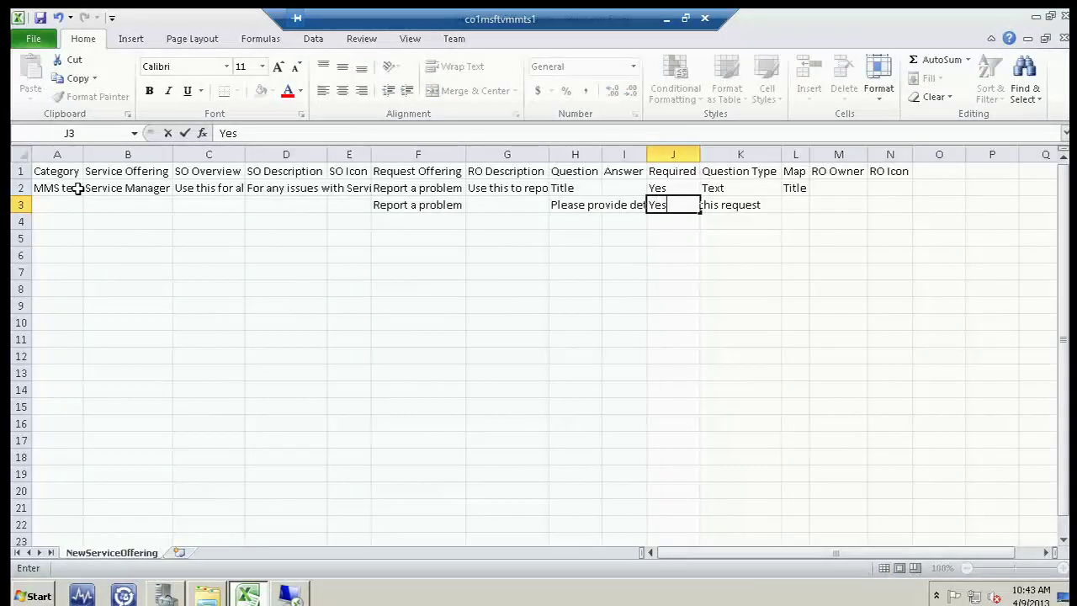
key("Tab")
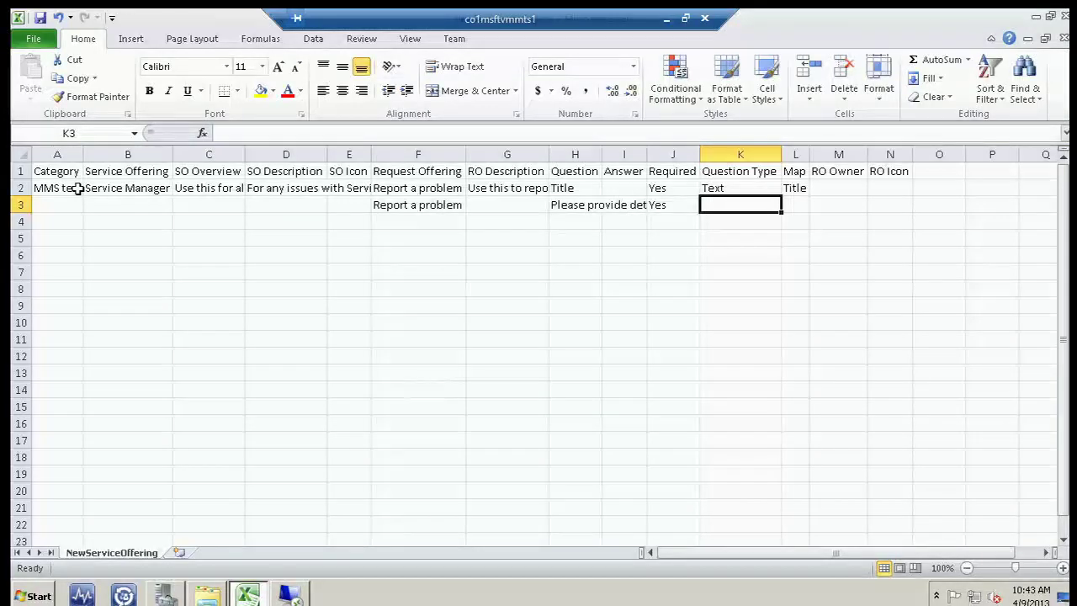
type("Text")
key("Tab")
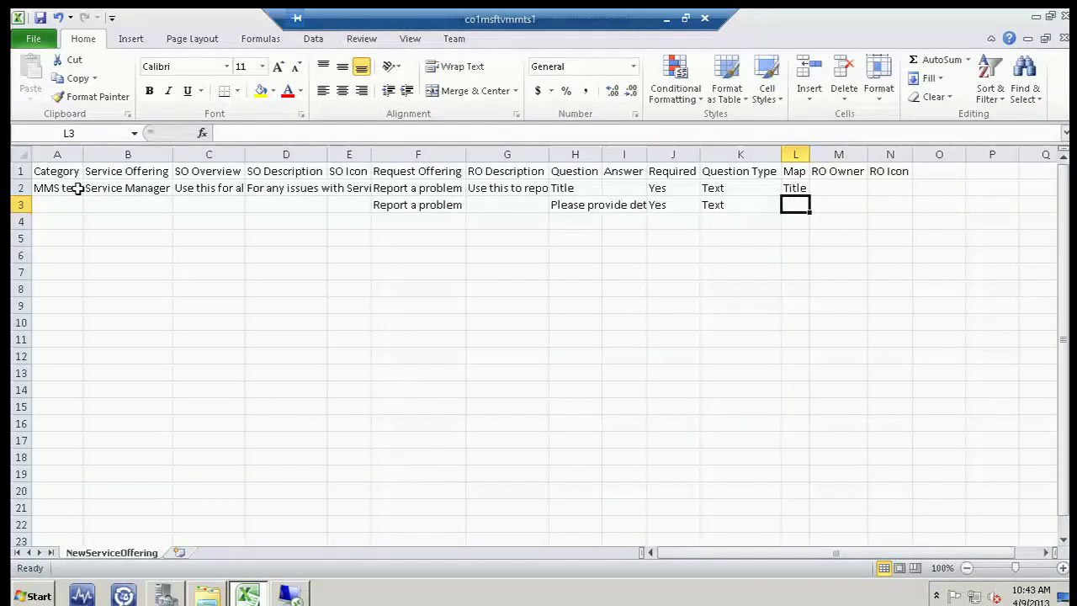
type("SR")
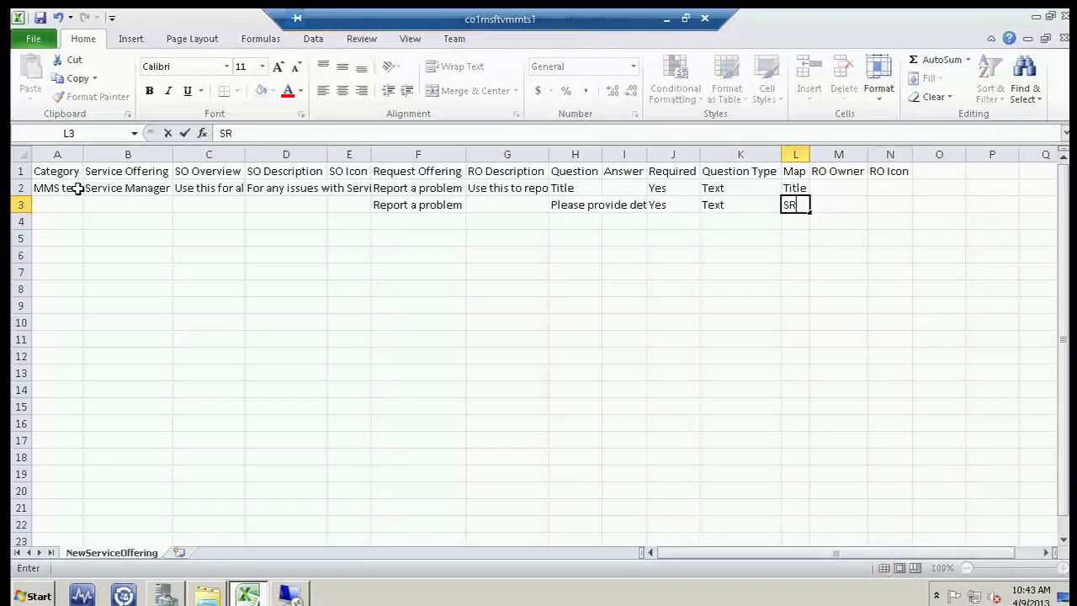
type("Str")
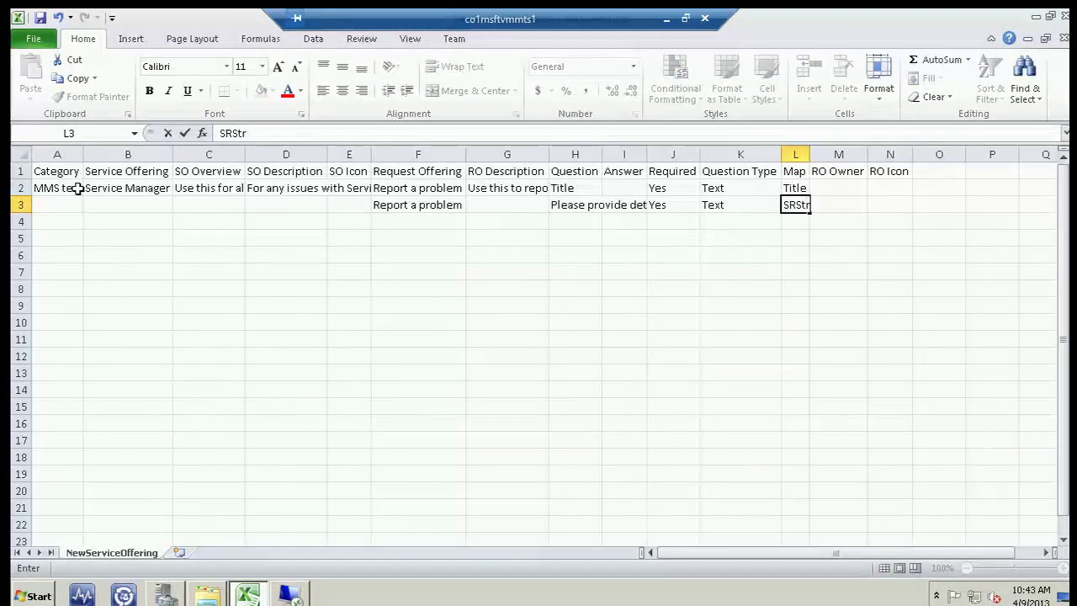
type("ing1")
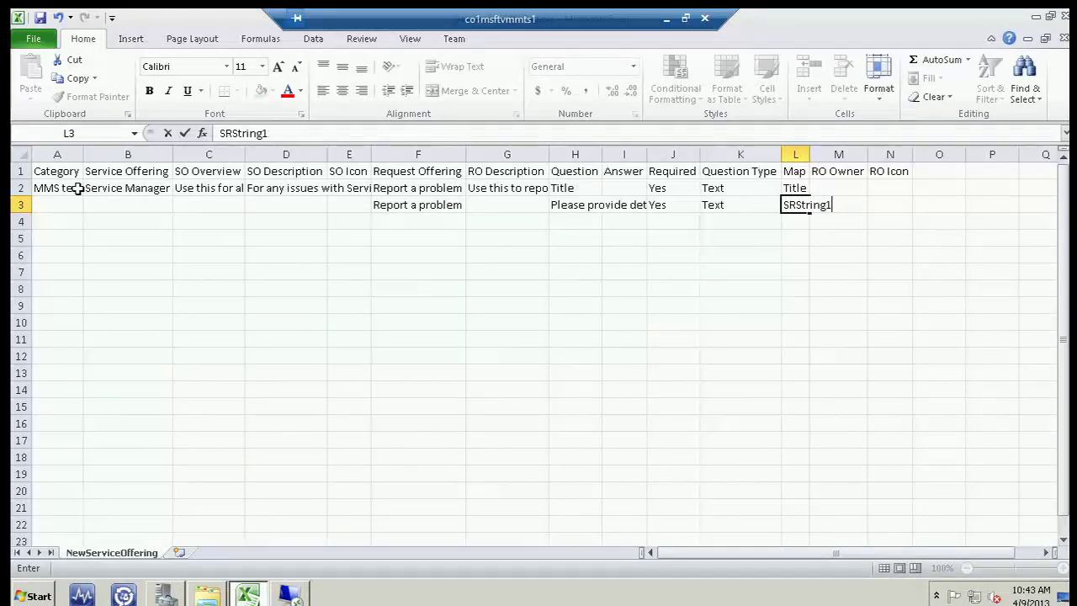
key("Tab")
- Enter "Report a problem" as the Request Offering in row 4
key("Return")
key("Left")
key("Left")
key("Left")
key("Left")
key("Left")
key("Left")
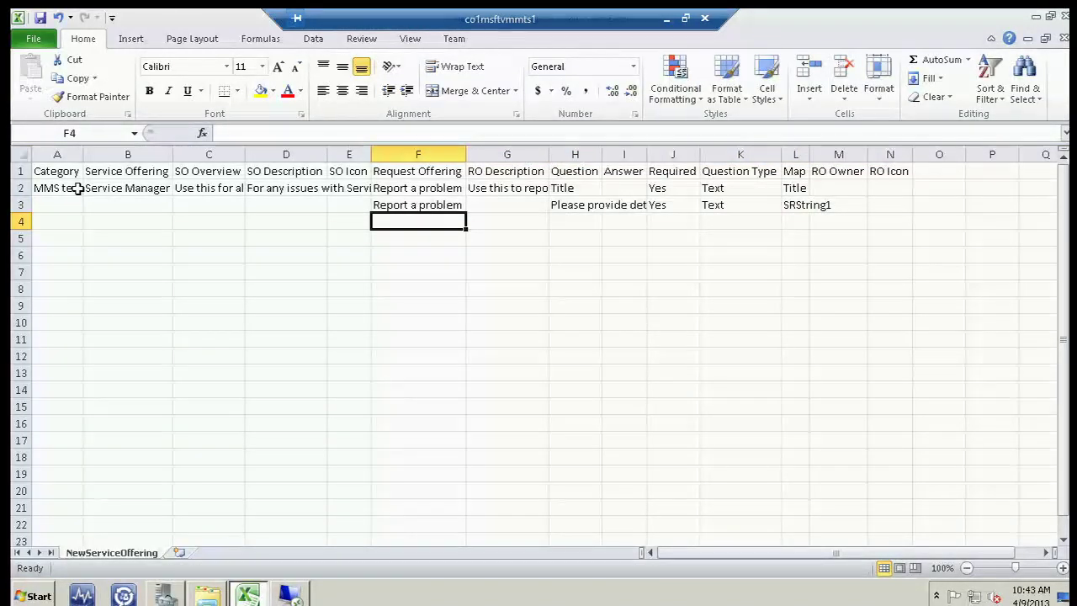
type("Report")
key("Tab")
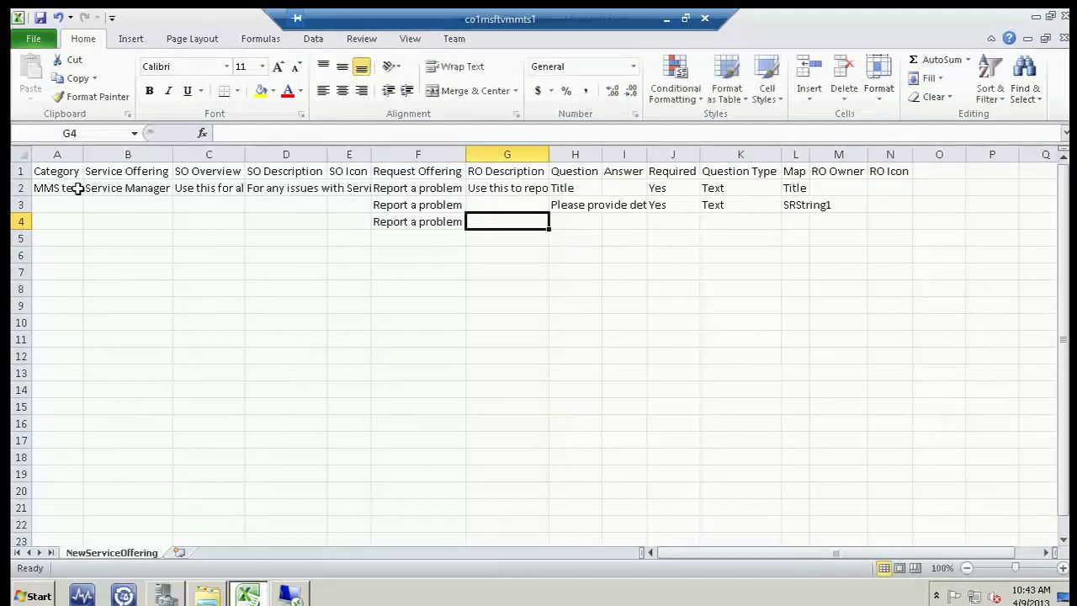
- Enter "Is this still an issue" as the Question in row 4, leaving its RO Description blank
key("Tab")
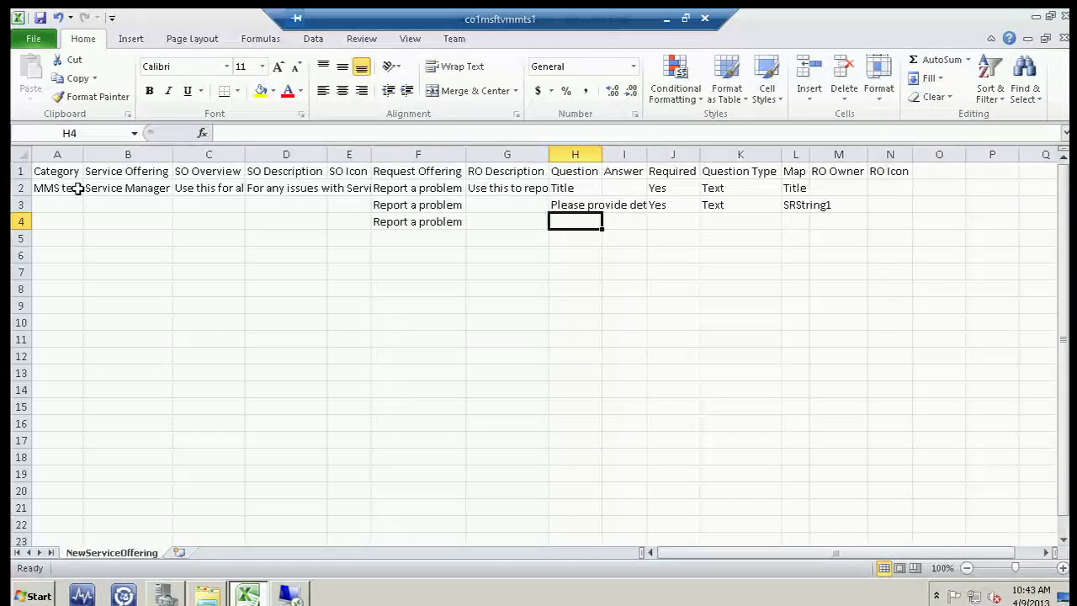
type("Is this still an issue")
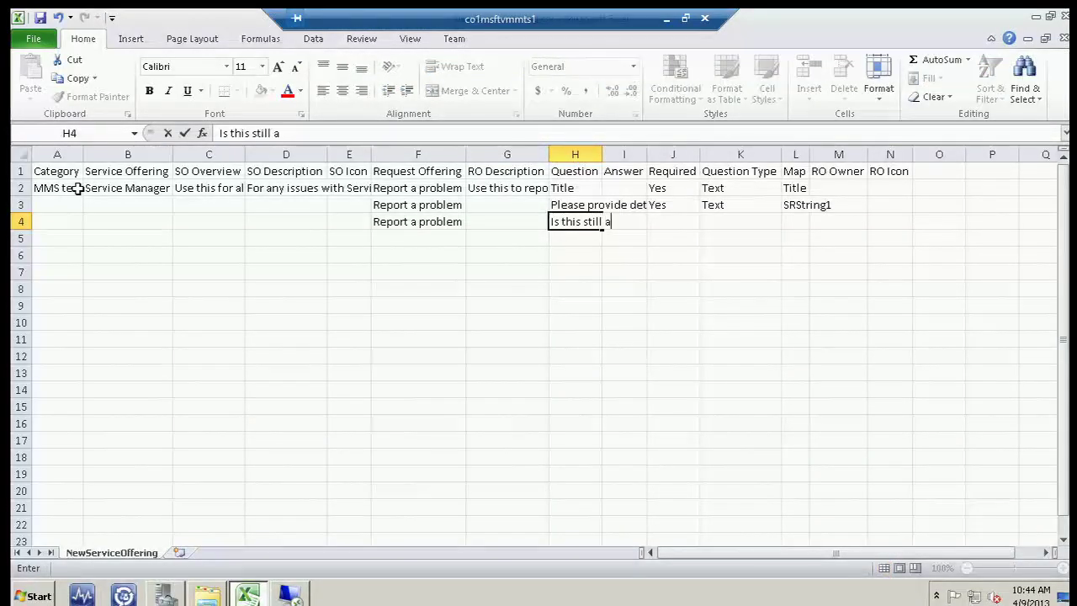
key("Tab")
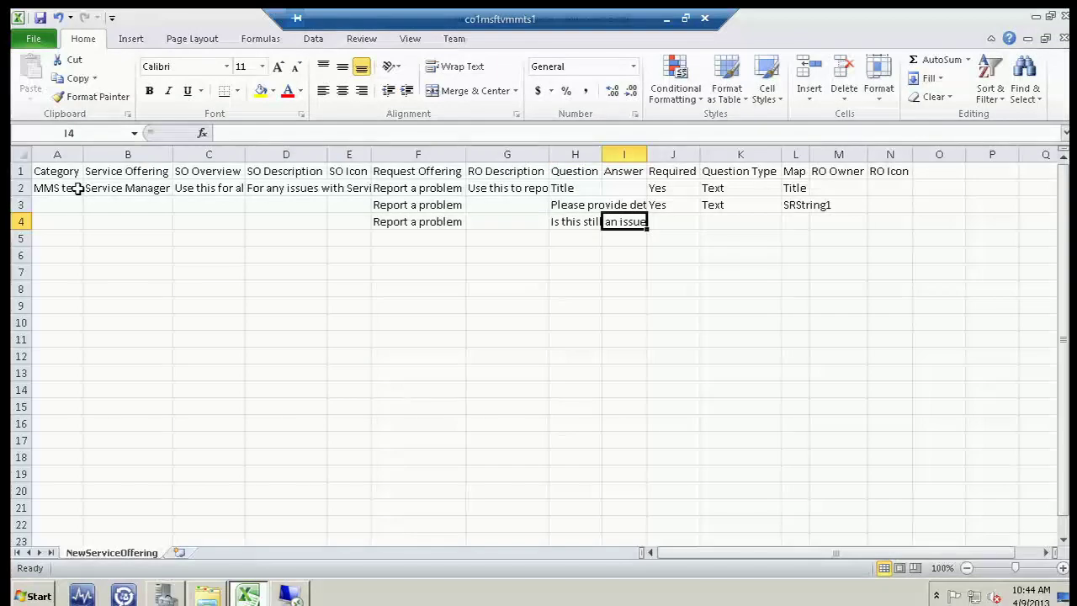
- In row 4, set Question Type to "True False" and Map to "SRBool1", leaving Answer and Required blank
key("Tab")
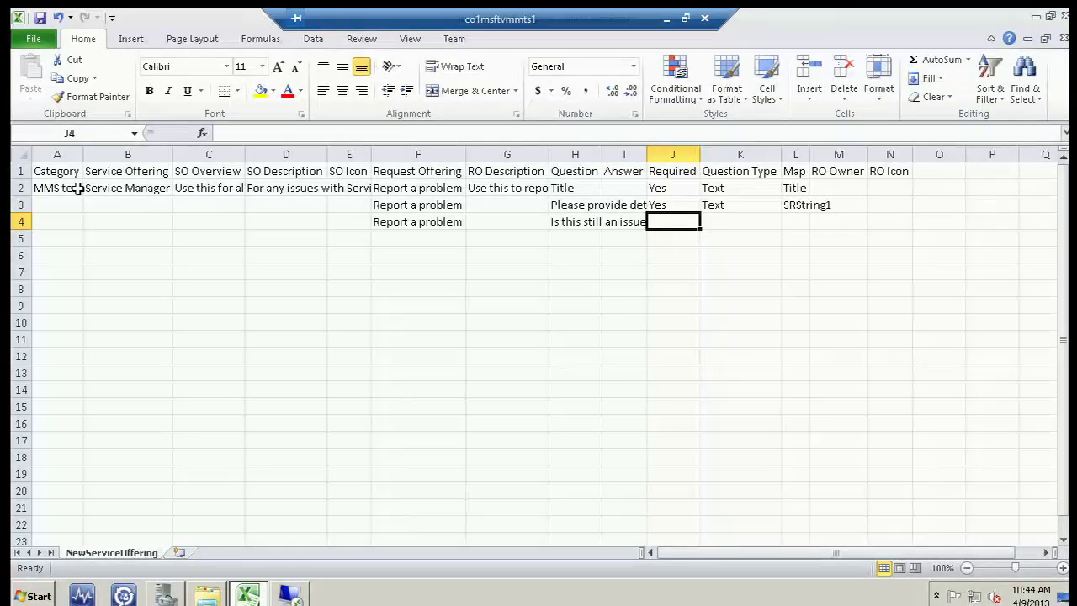
key("Tab")
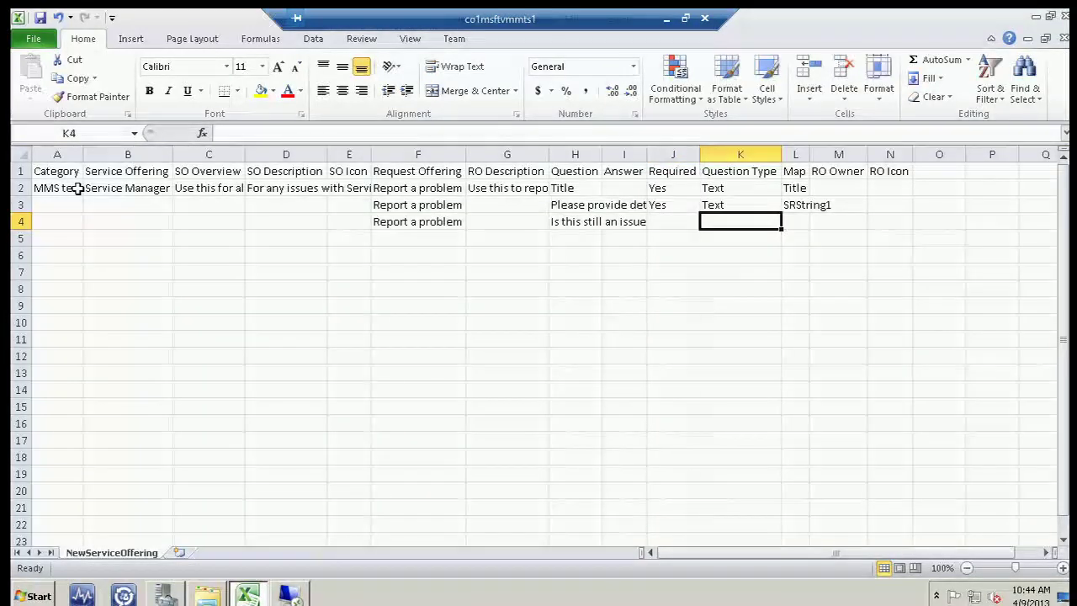
type("Tru")
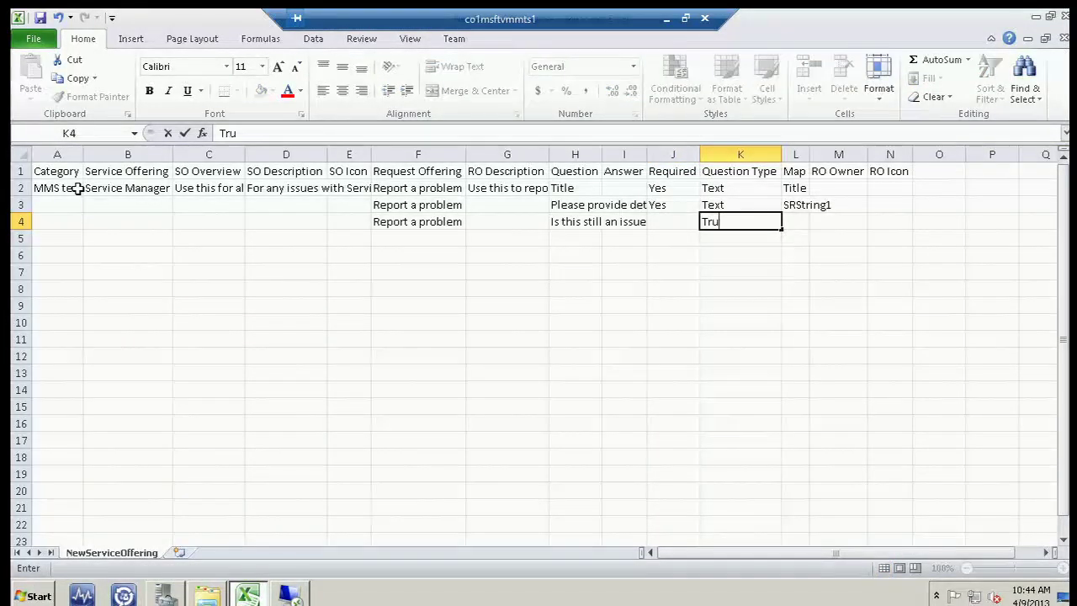
type("e False")
key("Tab")
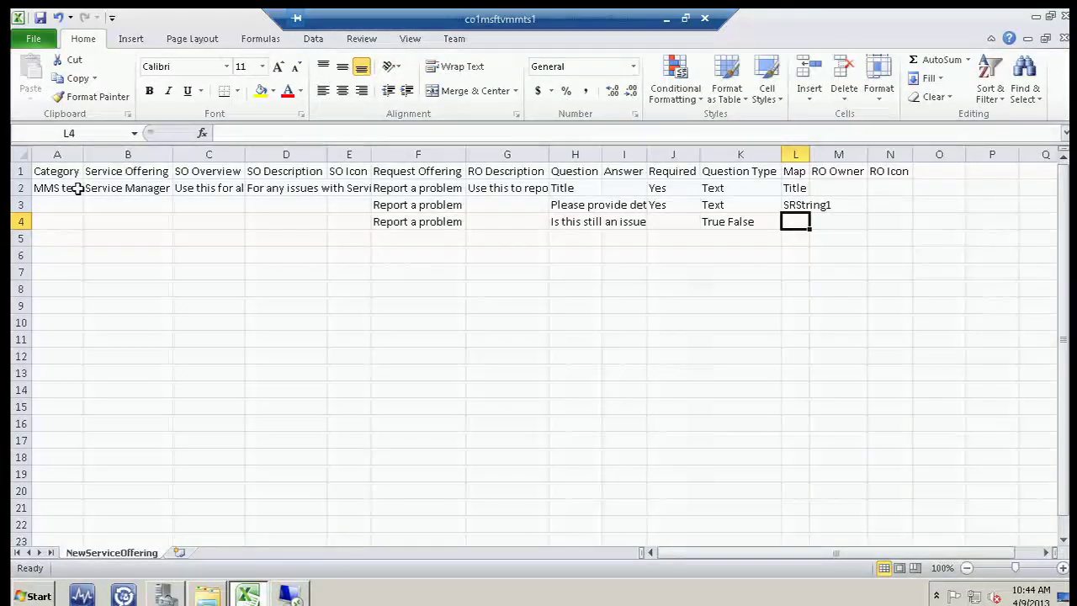
type("SRBool1")
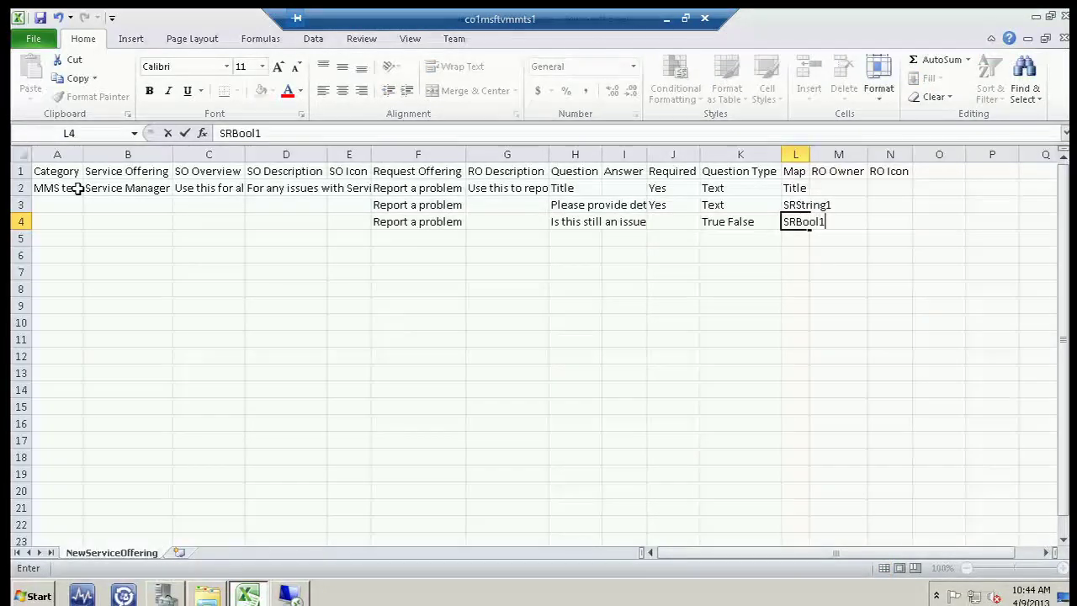
key("Return")
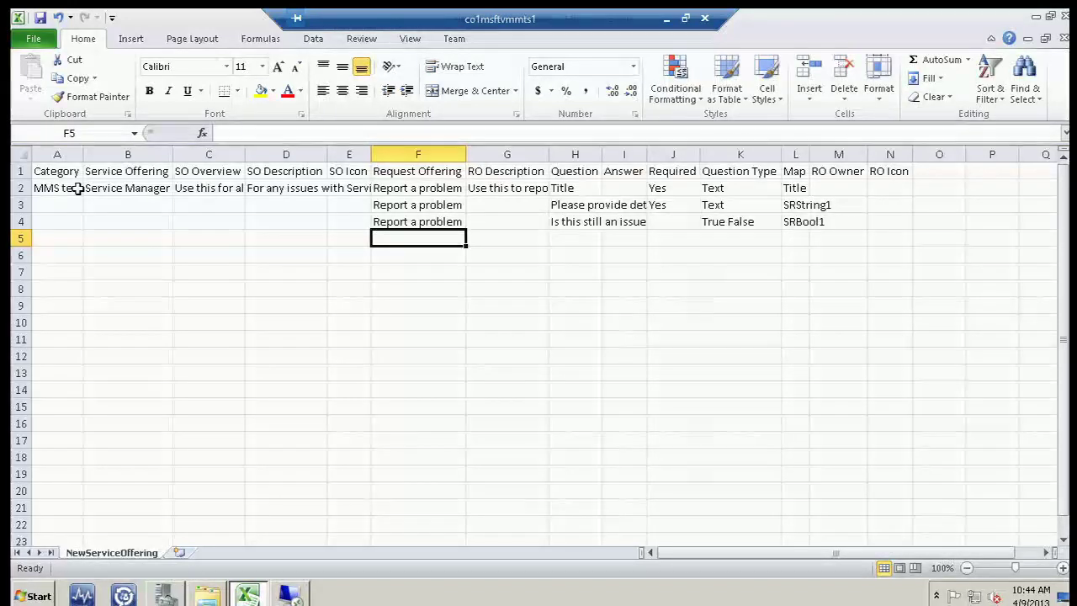
- In row 5, enter "Report a problem" as the Request Offering and "Choose a value" as the Question, leaving RO Description blank
type("Report a problem")
key("Tab")
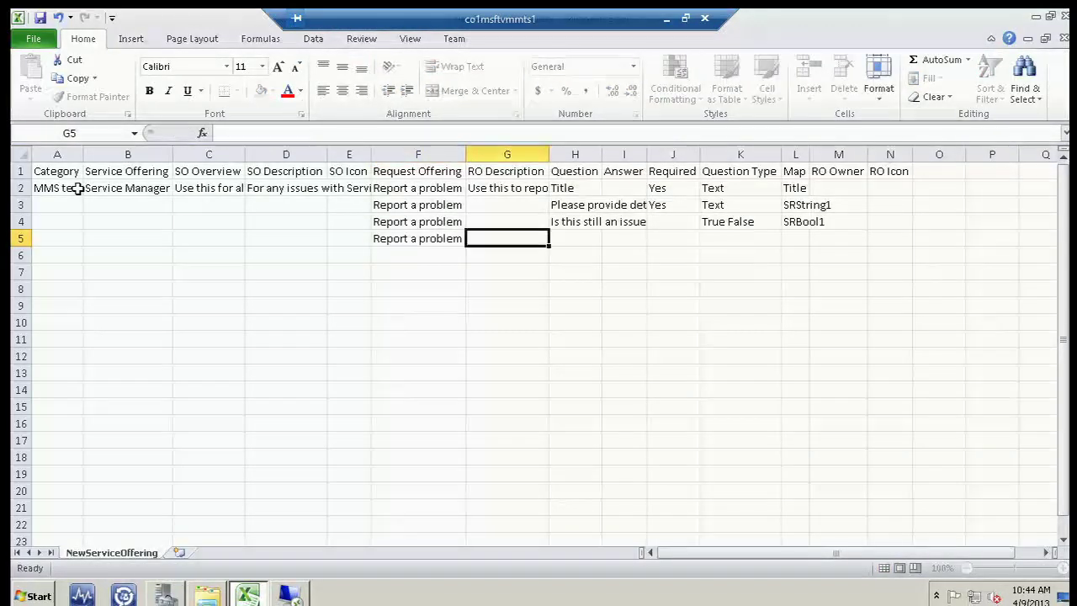
key("Tab")
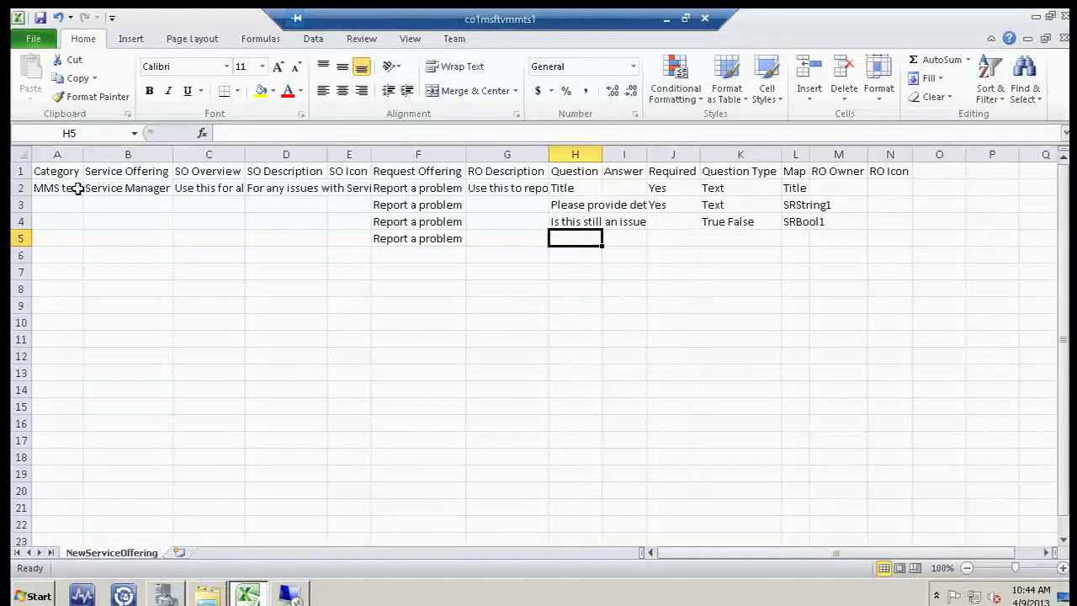
type("Choose a value")
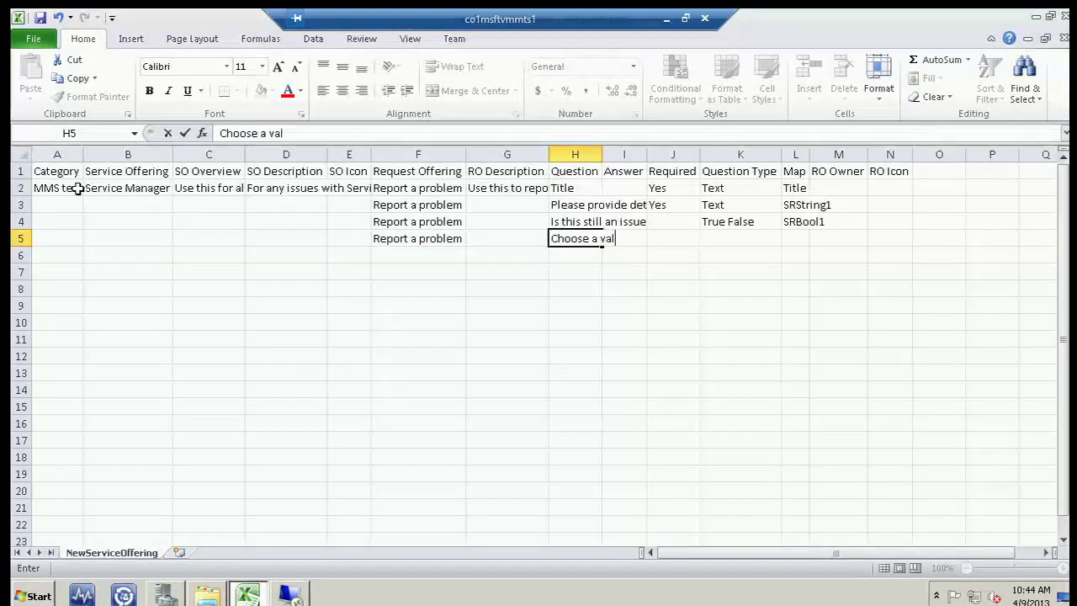
key("Tab")
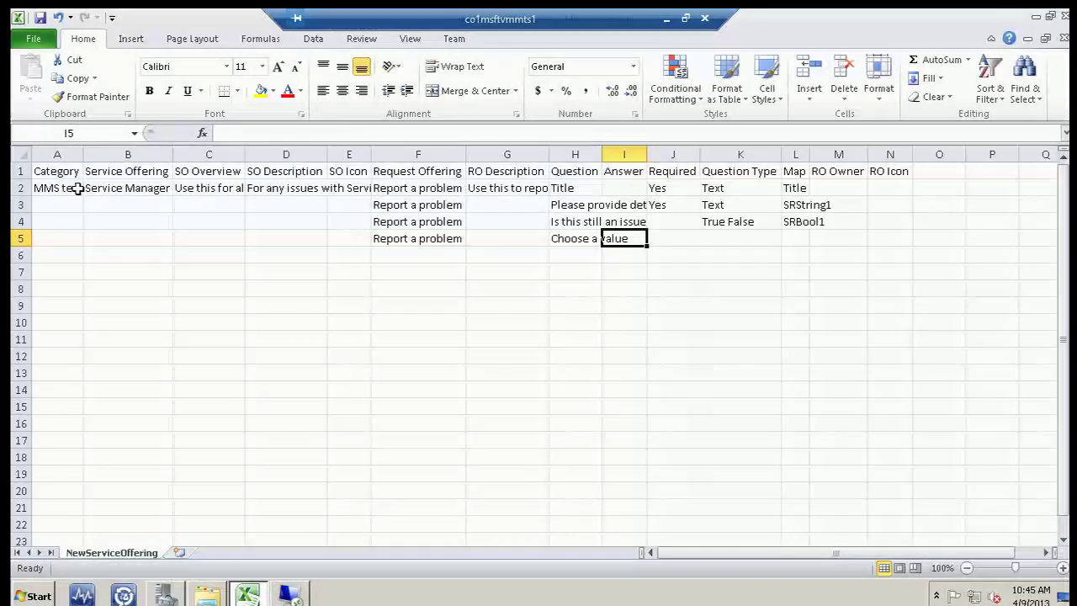
- In row 5, set Answer to "SRList1", Question Type to "MP Enum List" and Map to "SREnum1", leaving Required blank
type("SRList1")
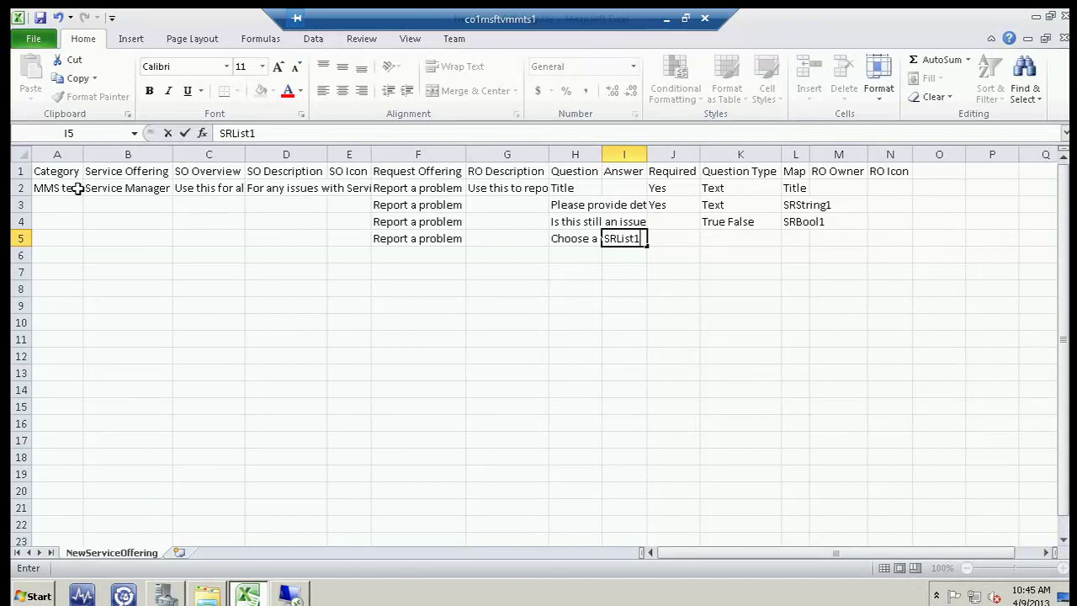
key("Tab")
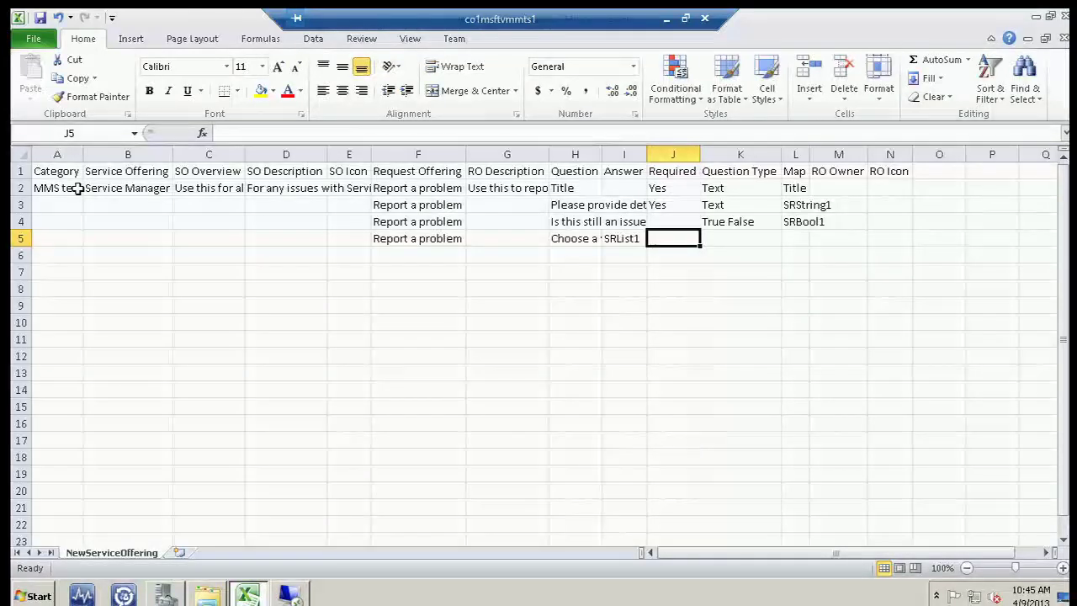
key("Tab")
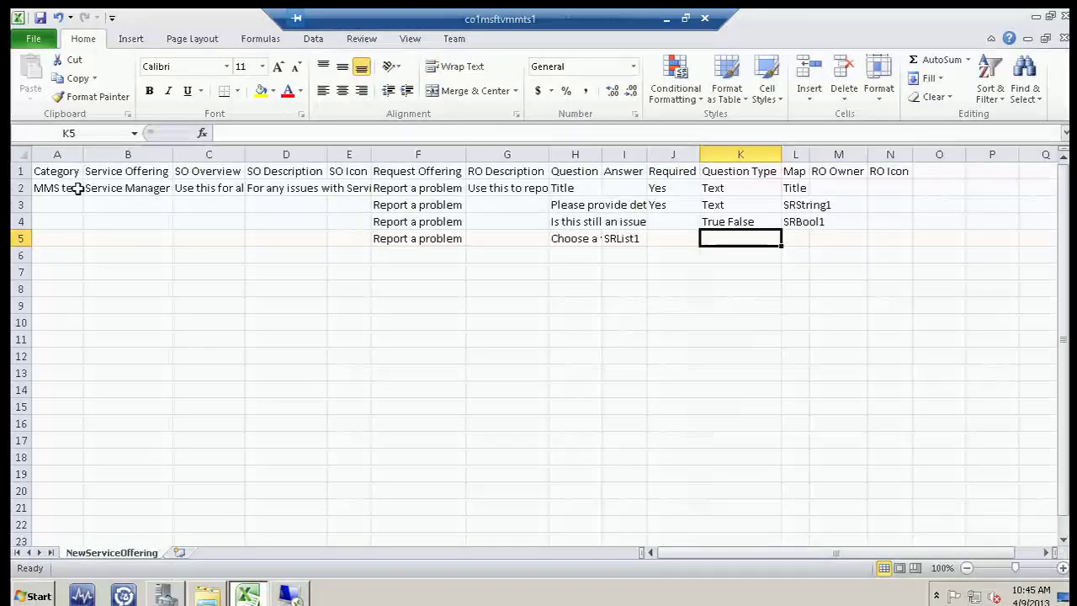
type("MP Enum List")
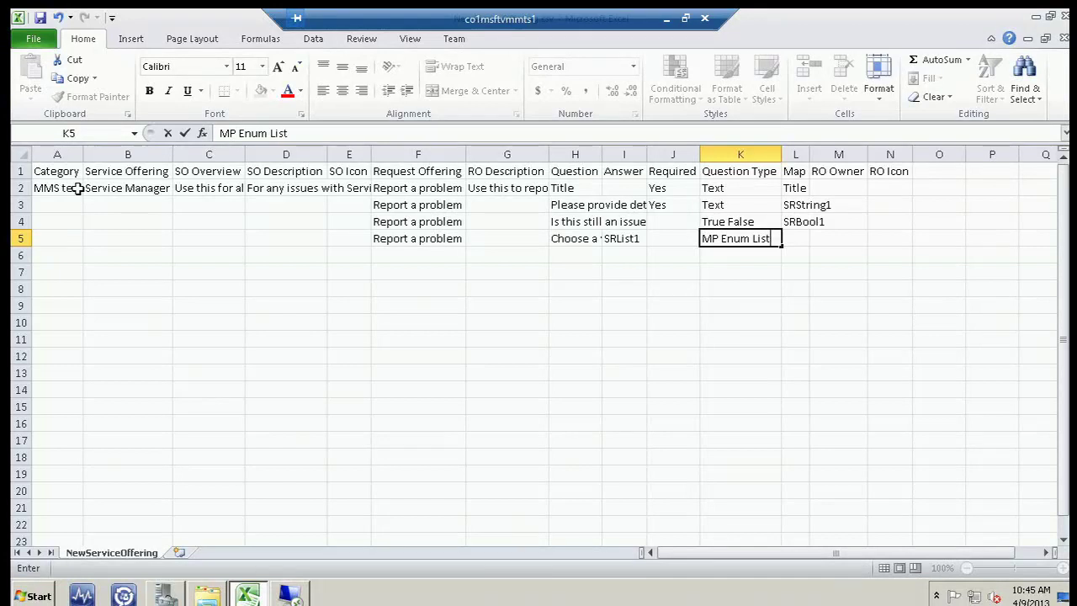
key("Tab")
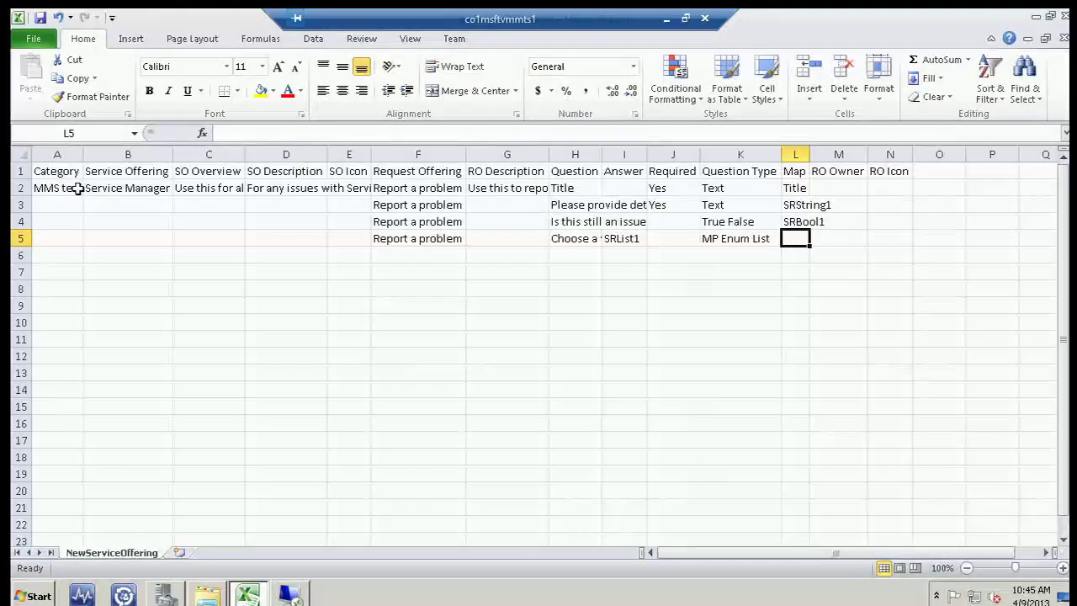
type("SR")
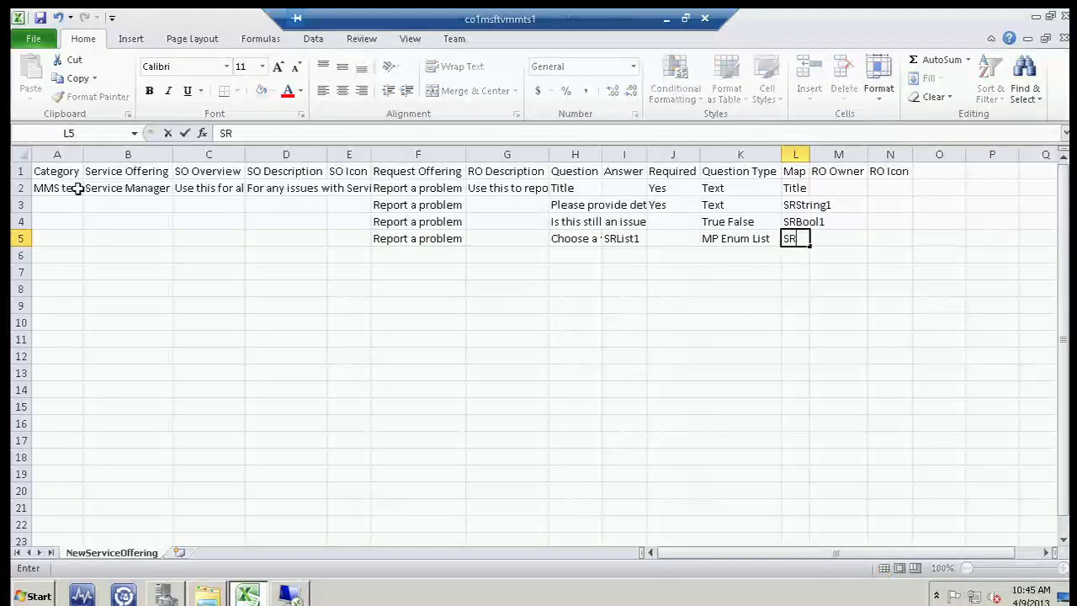
type("Enum1")
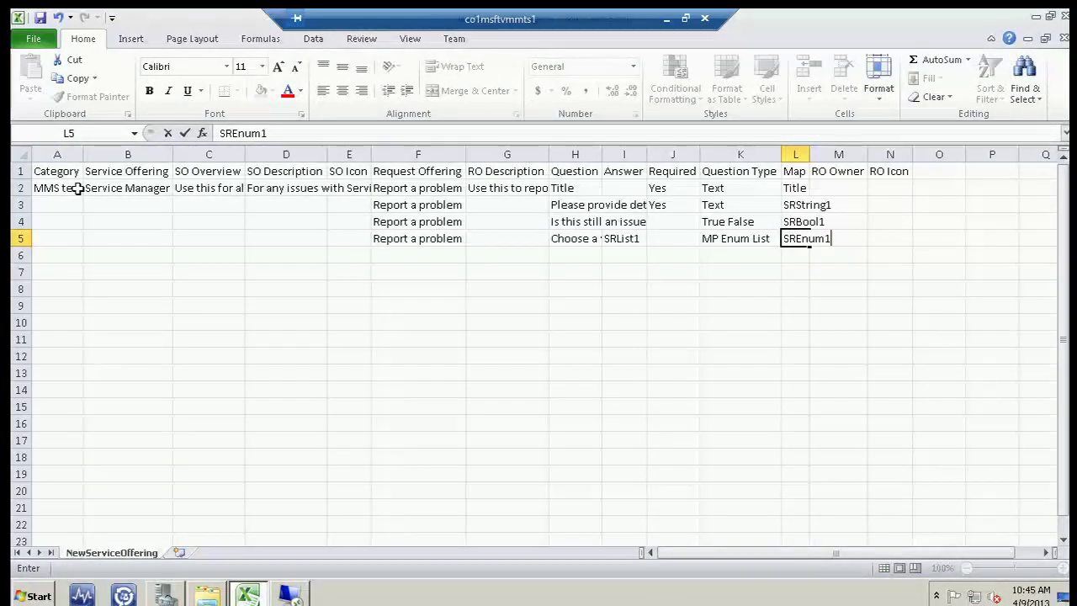
key("Return")
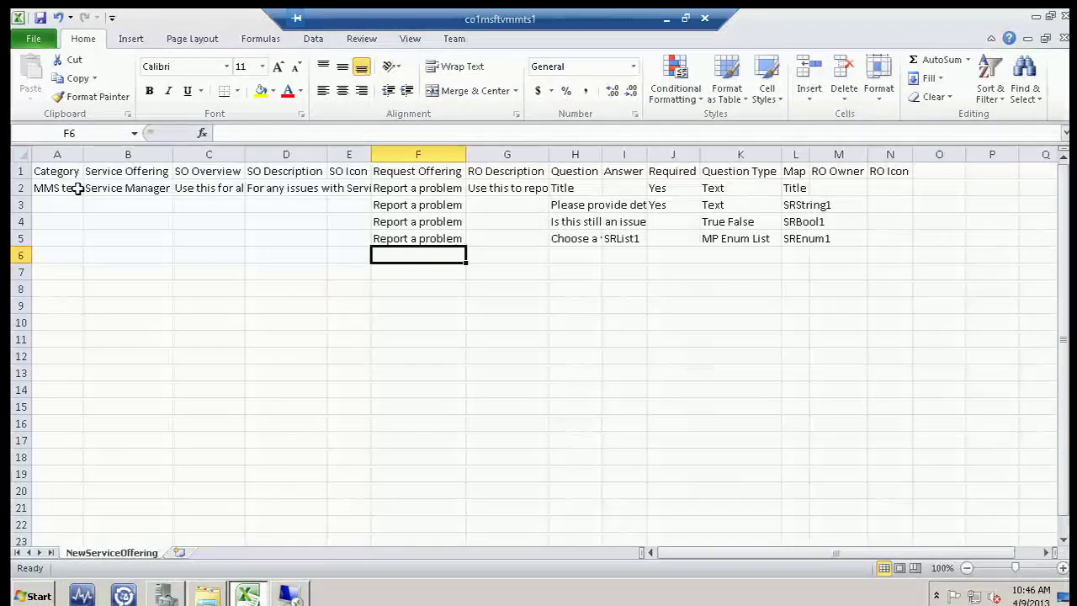
- In row 6, enter "Report a problem" as the Request Offering and "How many users does this affect?" as the Question, leaving RO Description blank
type("Rep")
key("Tab")
key("Tab")
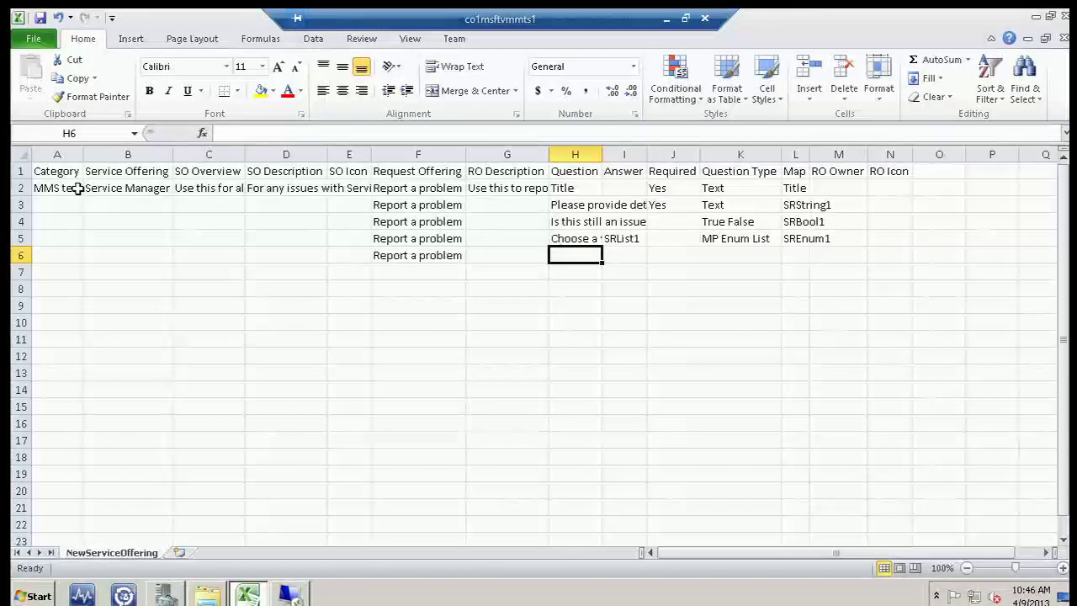
type("How many user")
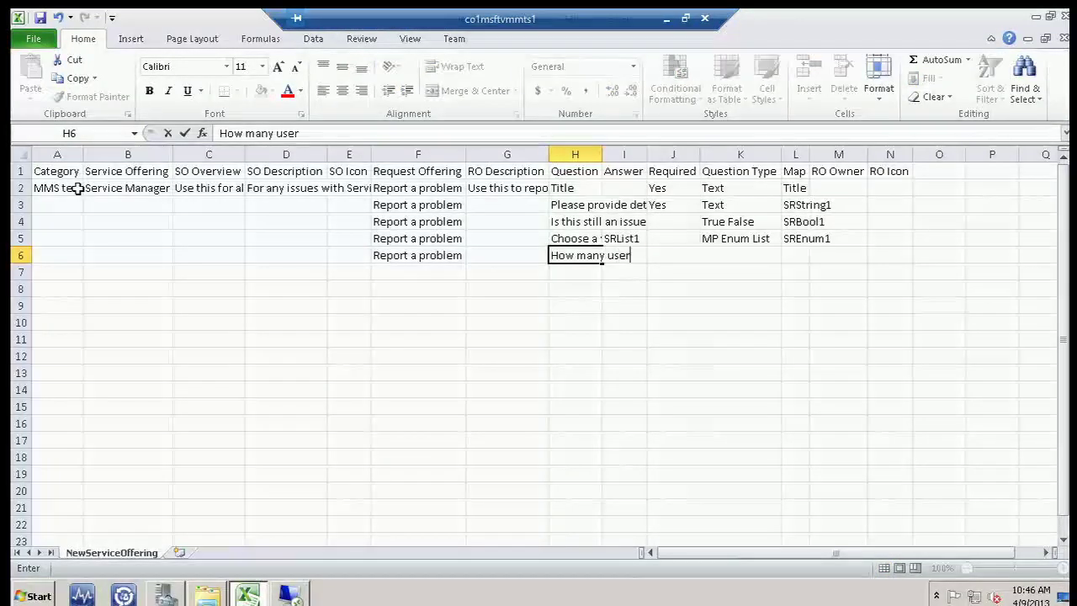
type("s sdoes this")
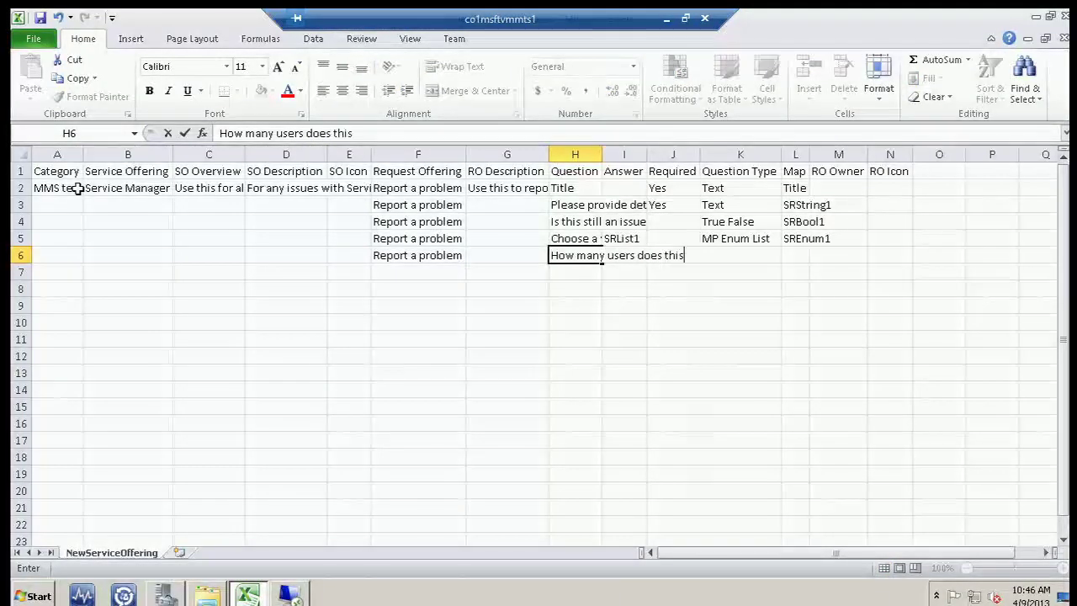
type(" affect?")
key("Tab")
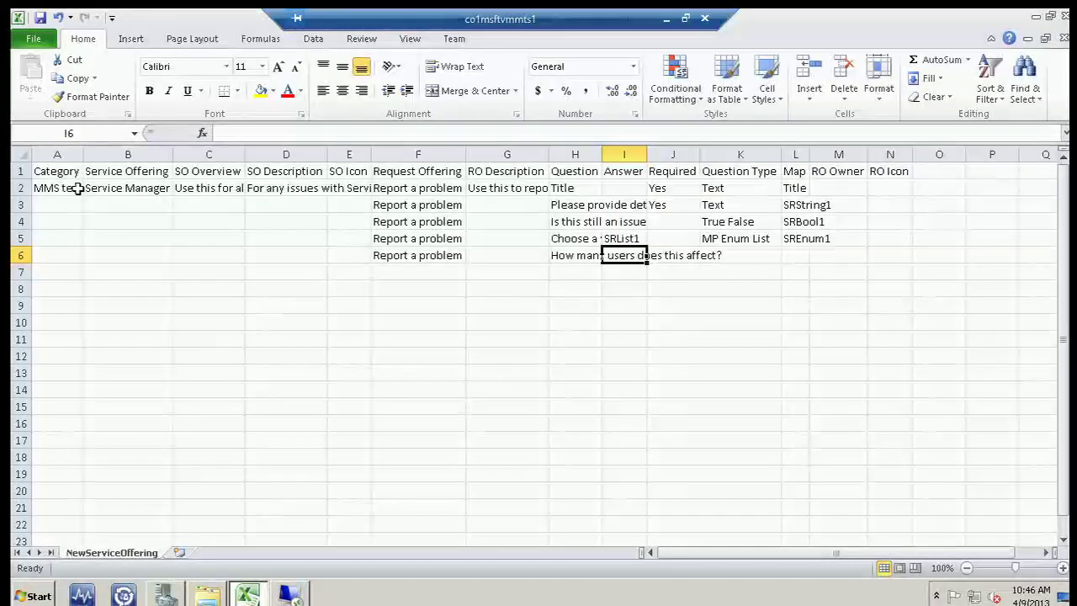
- In row 6, set Answer to "1 to 5", Question Type to "Simple List" and Map to "SRString2", leaving Required blank
type("1 to 4")
key("BackSpace")
type("5")
key("Tab")
key("Tab")
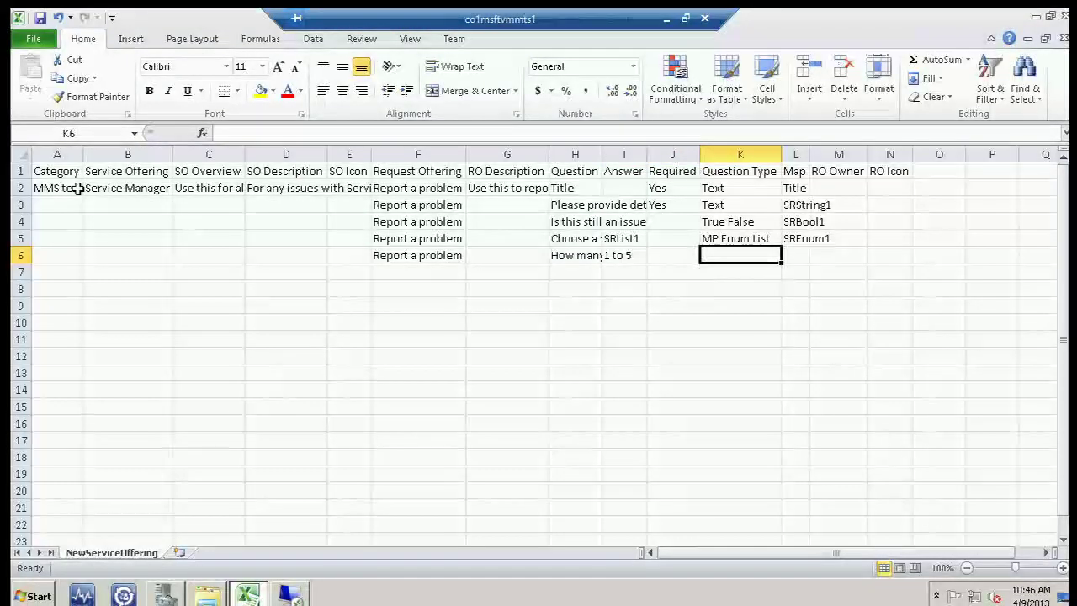
type("Simple List")
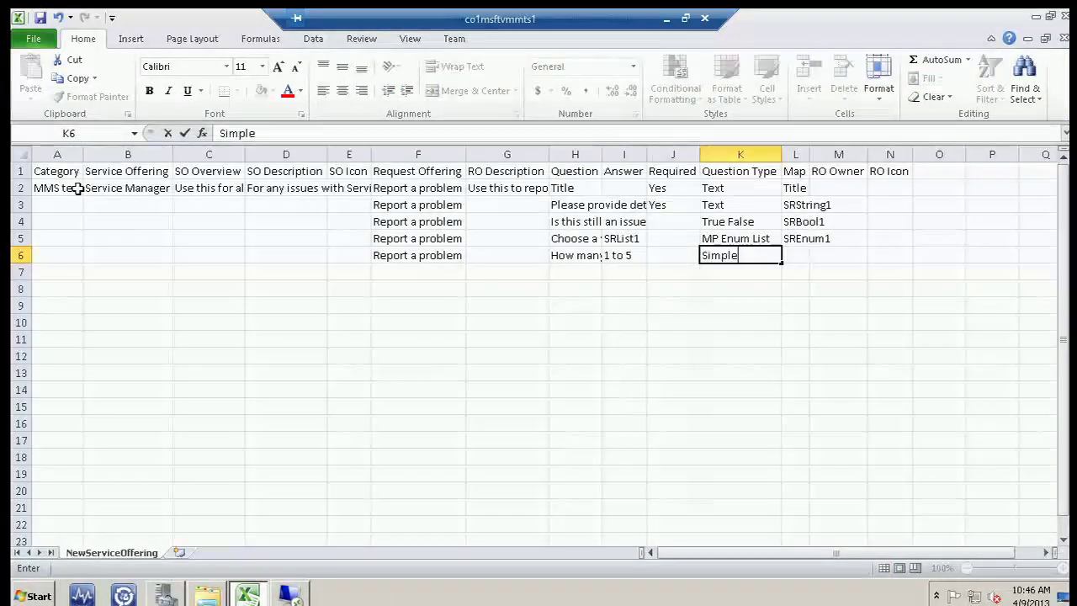
key("Tab")
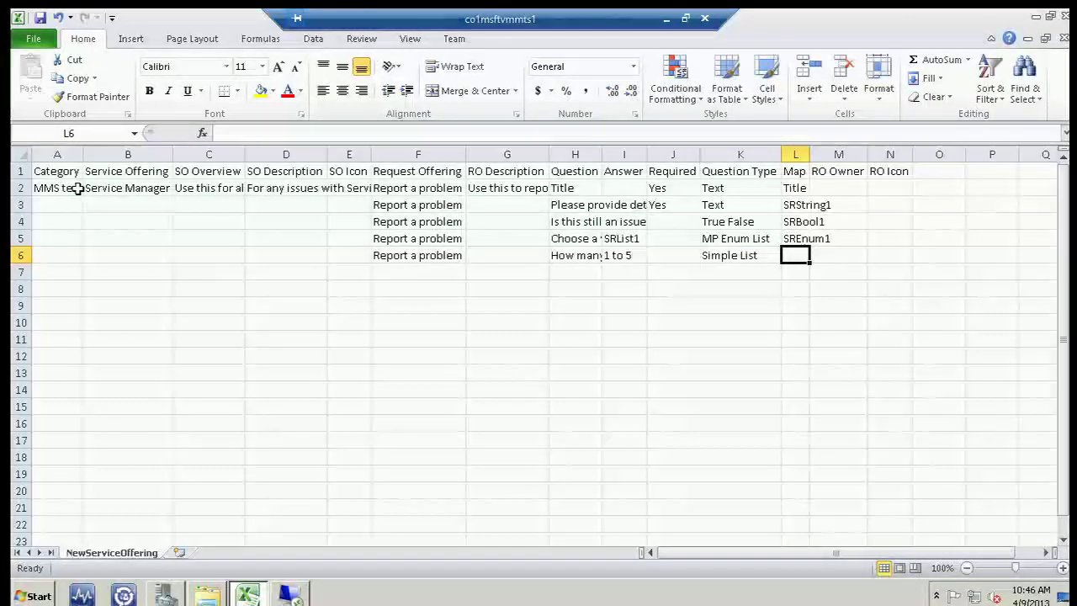
type("SRString2")
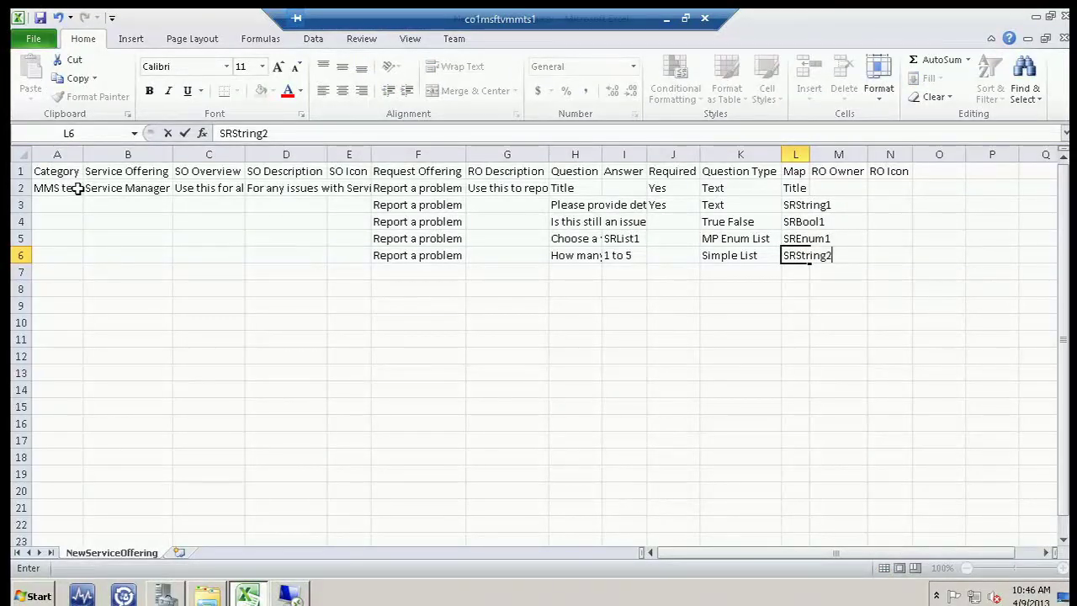
key("Return")
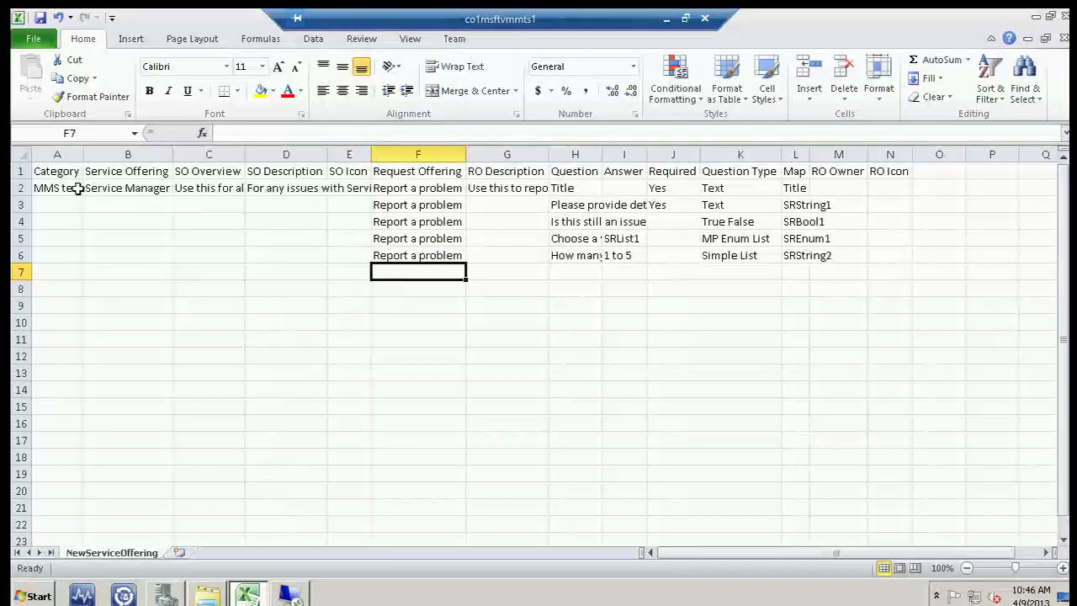
- In row 7, enter "Report a problem" as the Request Offering and "How many users does this affect?" as the Question, leaving RO Description blank
type("Report a problem")
key("Tab")
key("Tab")
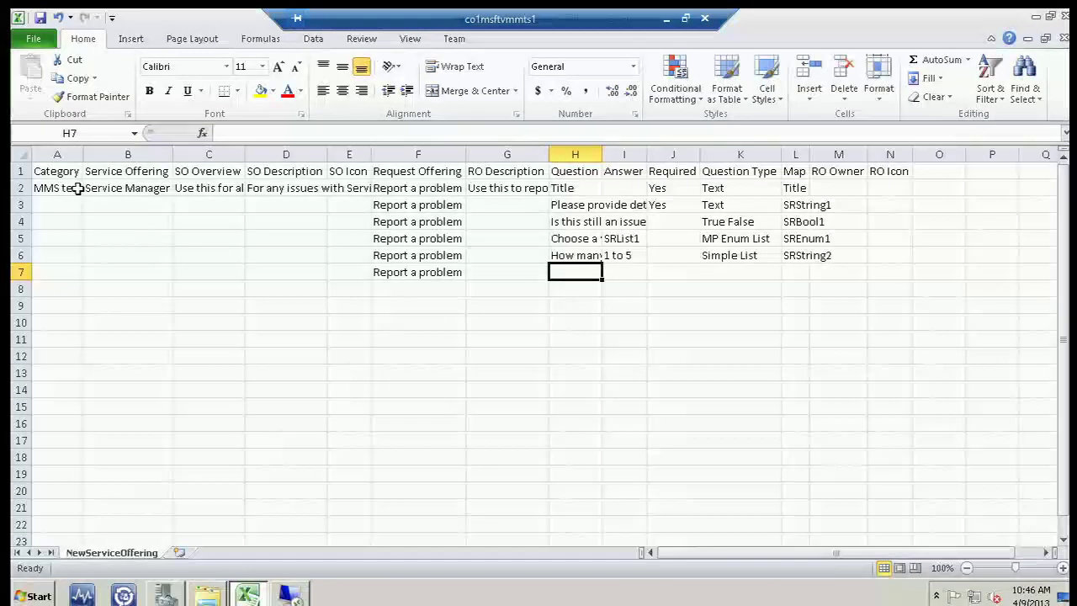
type("How many users does this affect?")
key("Tab")
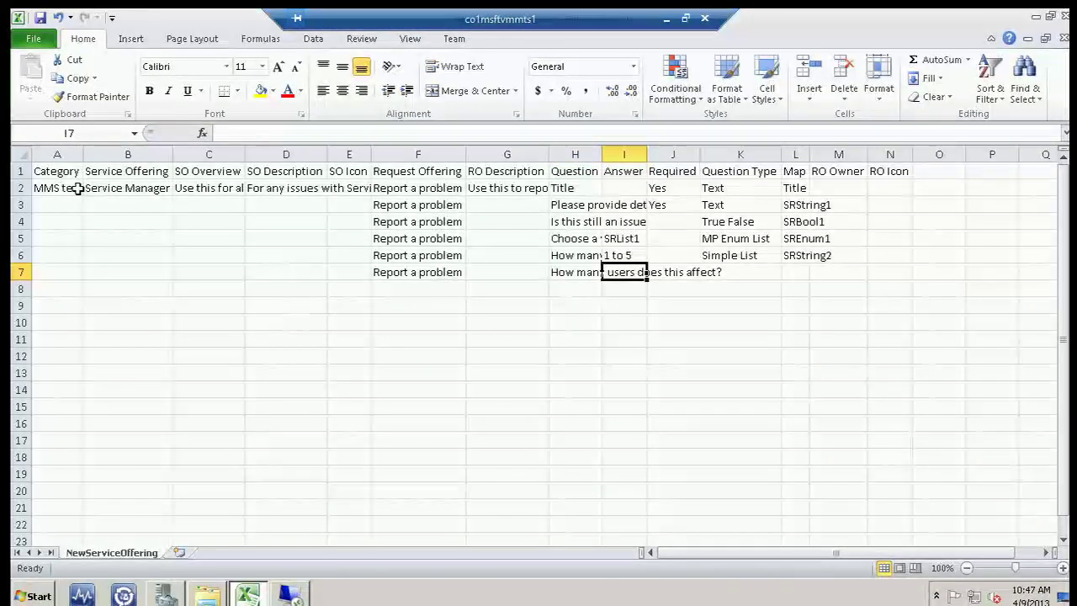
- In row 7, set Answer to "6 to 10", Question Type to "Simple List" and Map to "SRString2", leaving Required blank
type("6 to")
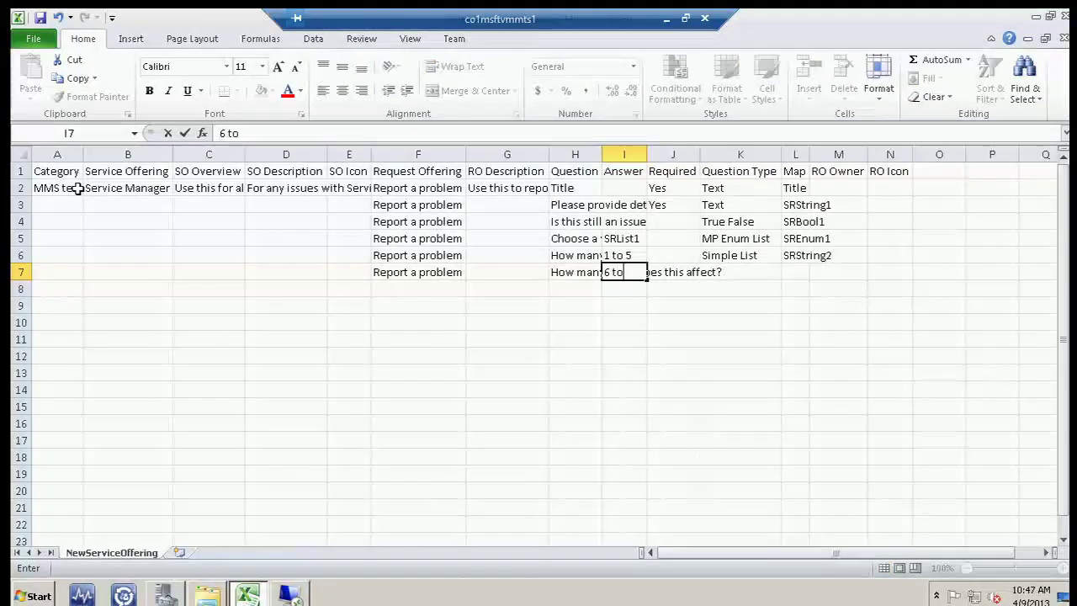
type(" 10")
key("Tab")
key("Tab")
type("simp")
key("Tab")
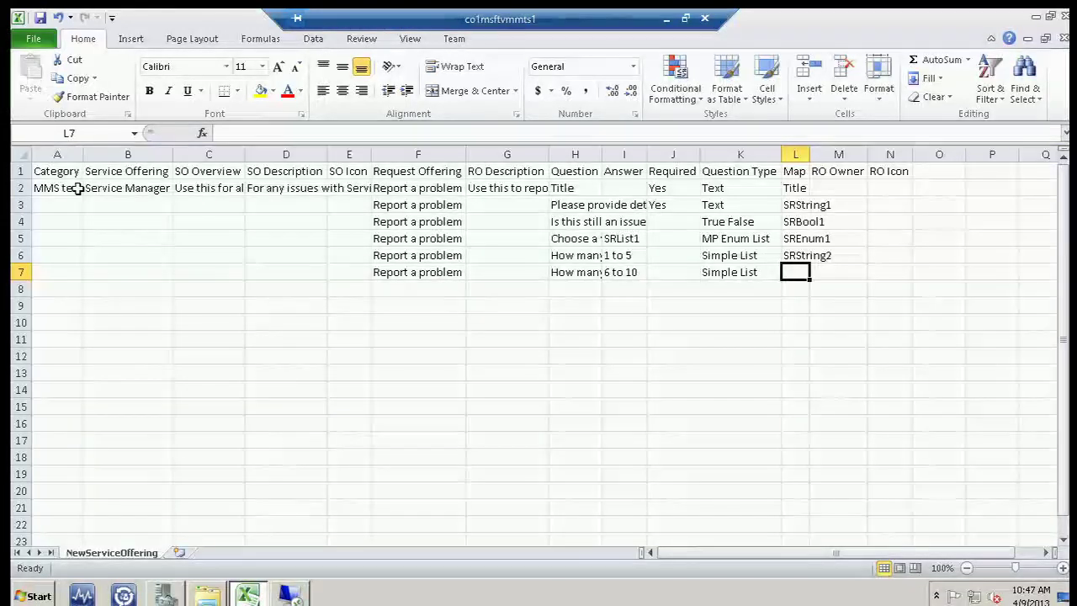
type("SRString2")
key("Return")
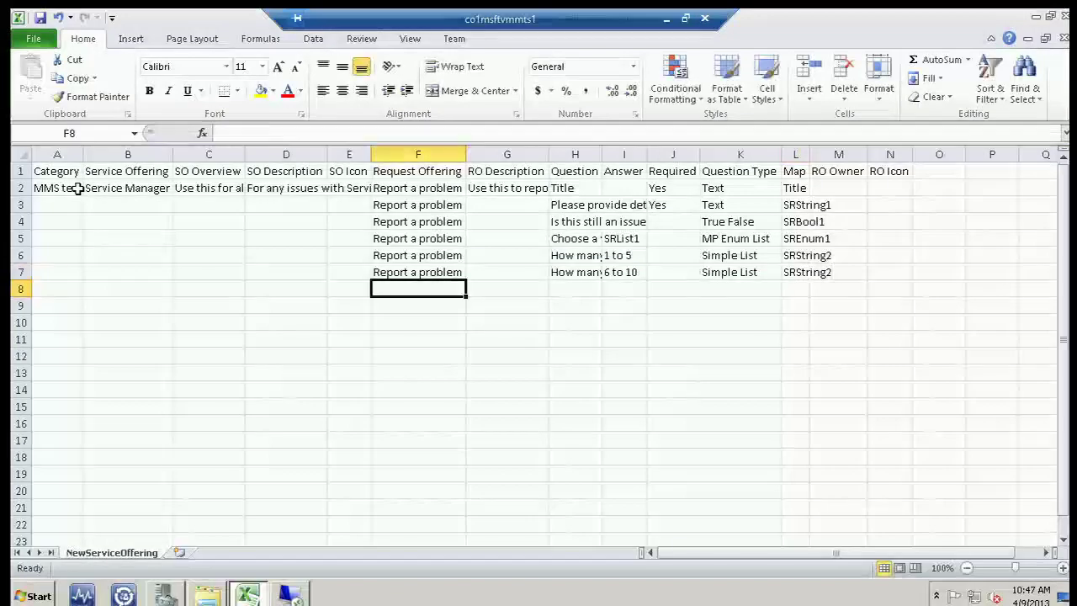
- In row 8, enter "Report a problem" as the Request Offering and "How many users does this affect?" as the Question, leaving RO Description blank
type("Rpeport")
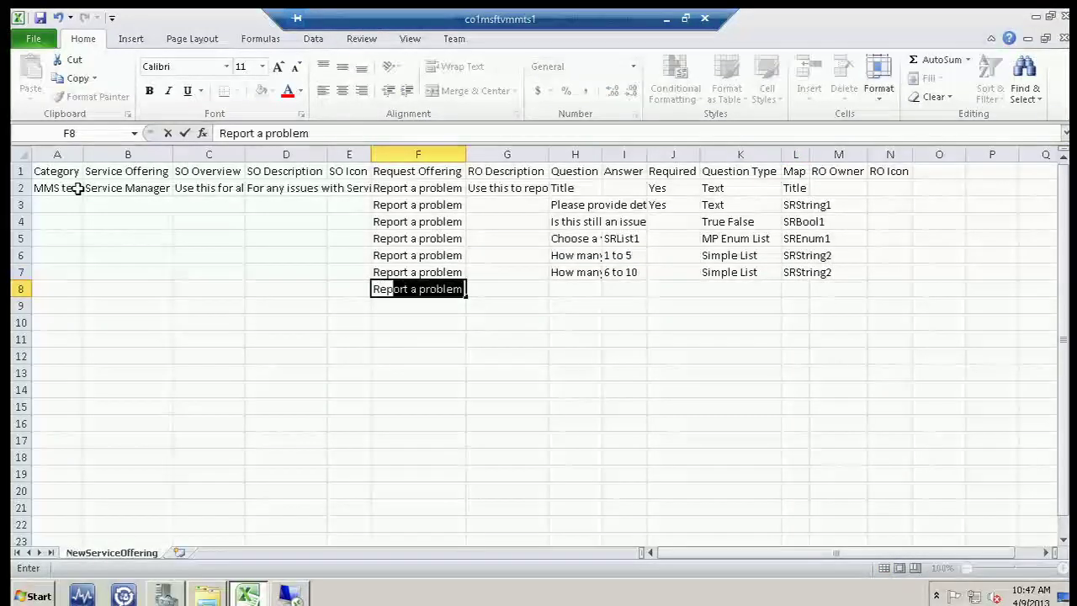
key("Tab")
key("Tab")
type("Ho")
key("Tab")
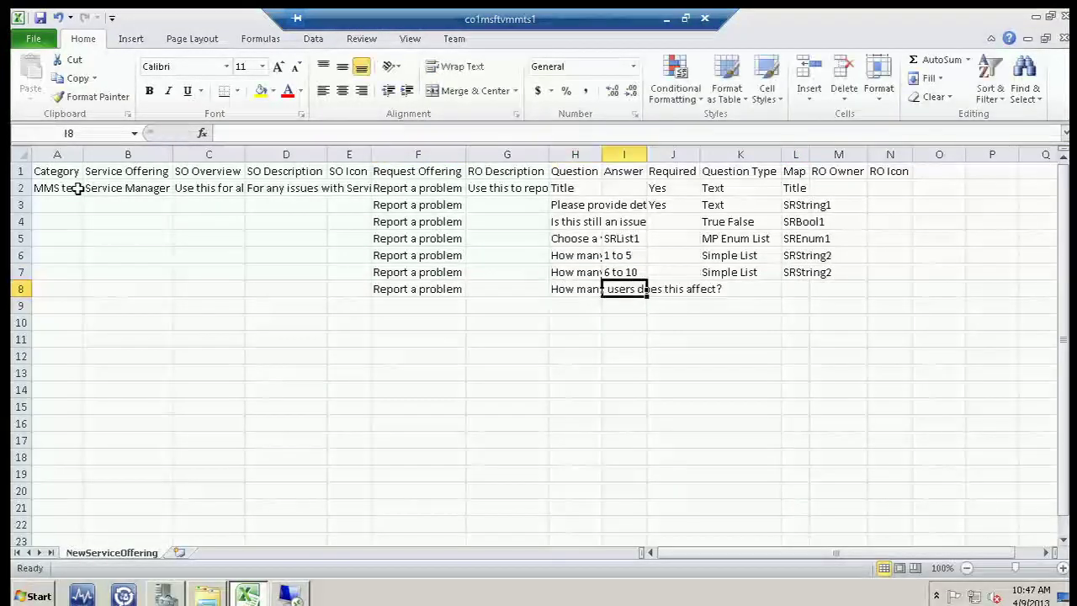
- In row 8, set Answer to "More than 10", Question Type to "Simple List" and Map to "SRString2", leaving Required blank
type("More than 1")
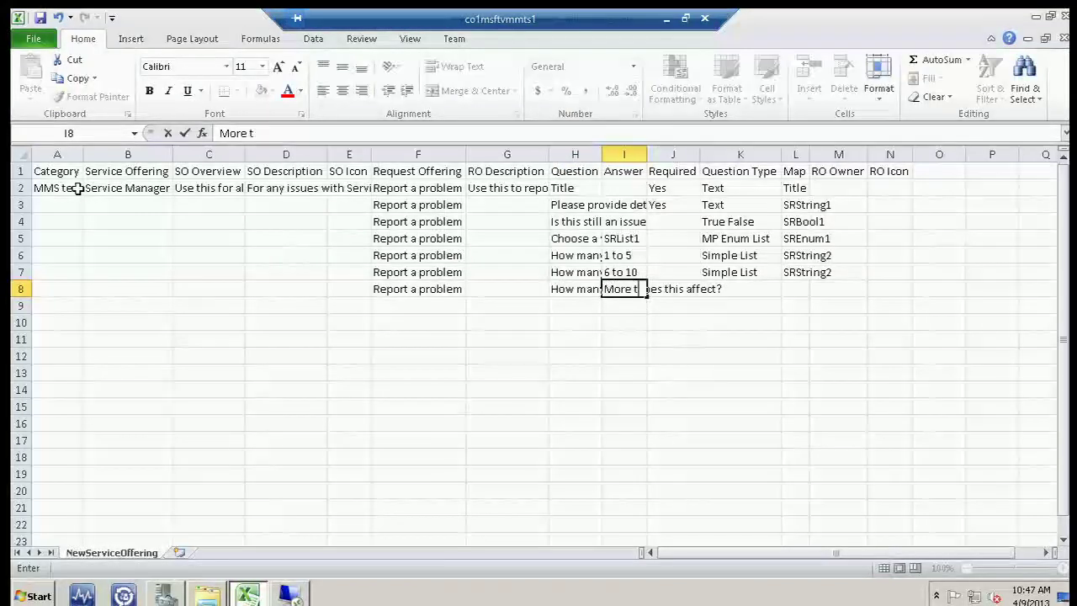
key("Tab")
key("Tab")
type("S")
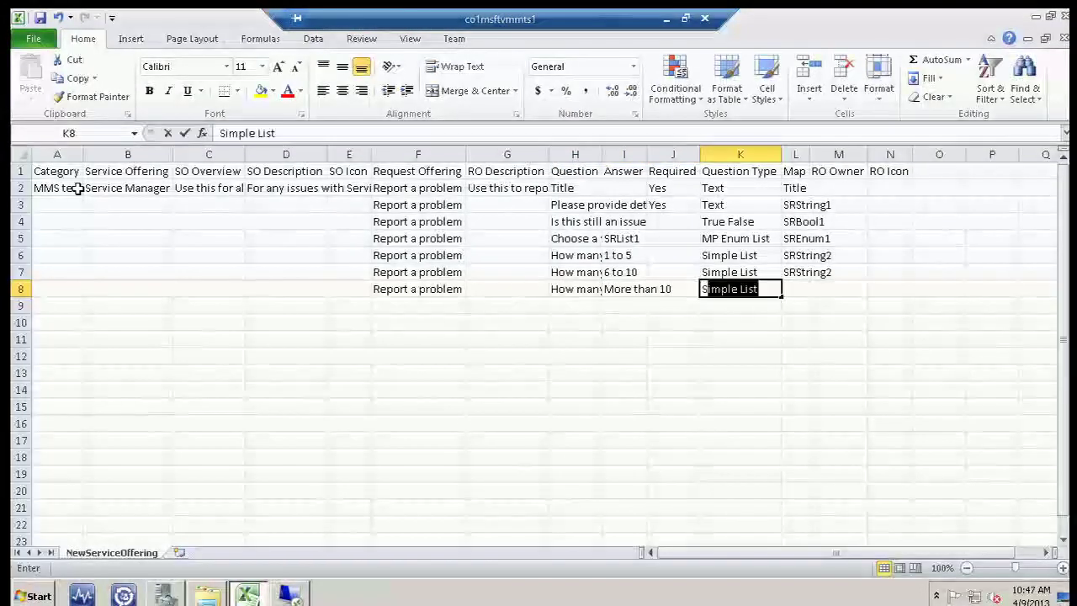
key("Tab")
type("SRString")
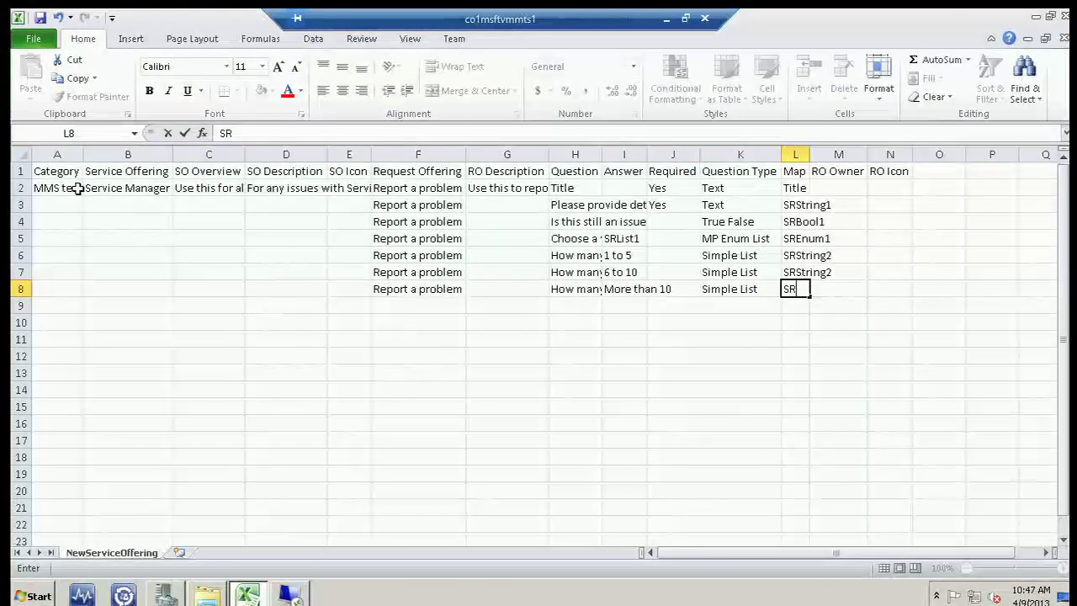
key("Return")
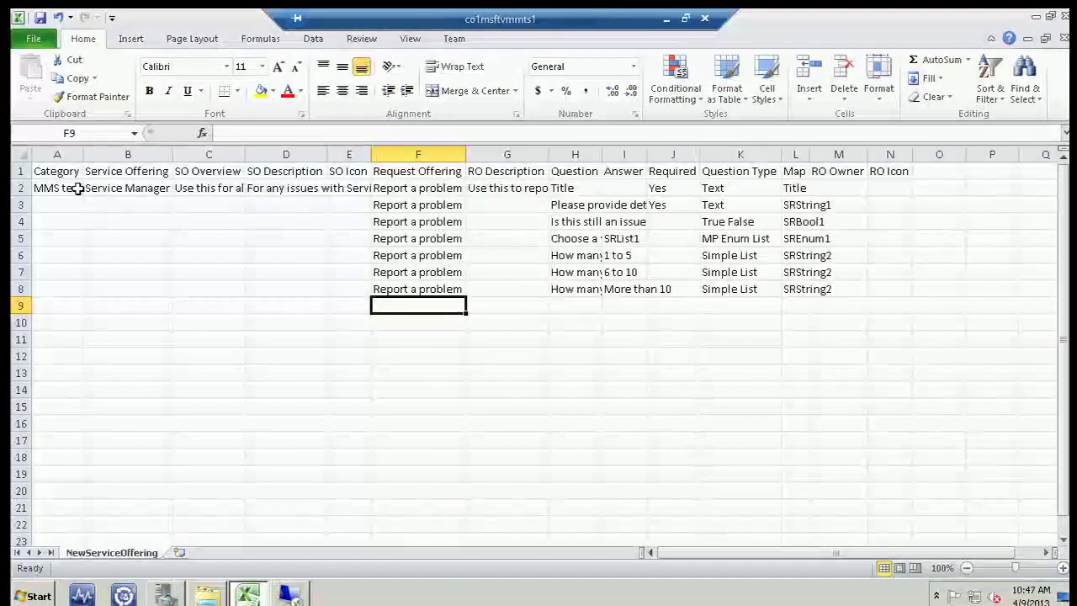
- In row 9, enter "Request Functionality" as the Request Offering and "Description here" as the RO Description
key("Left")
key("Right")
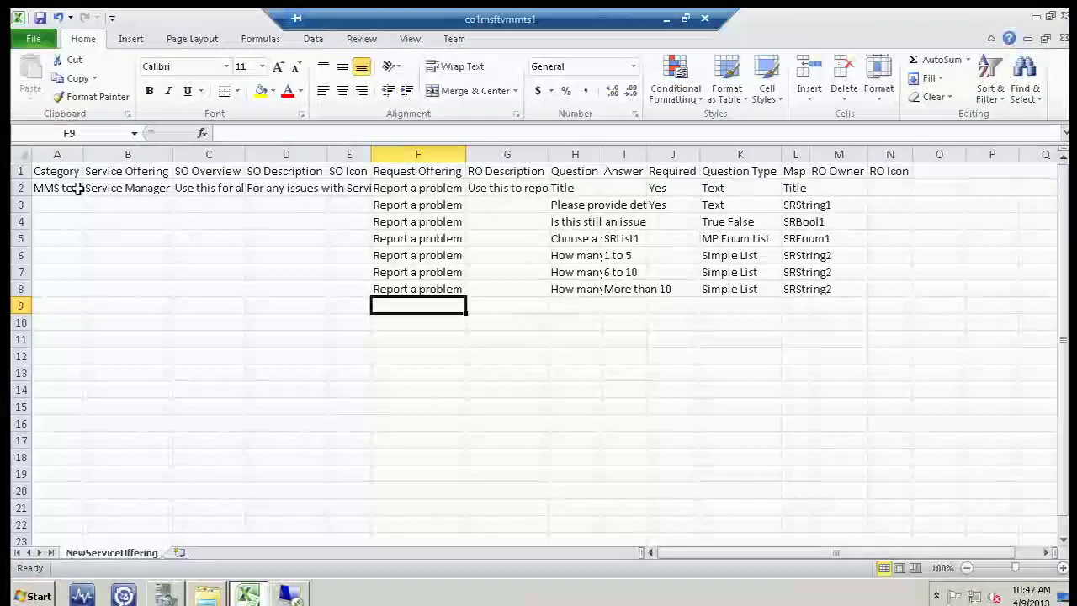
type("Request ")
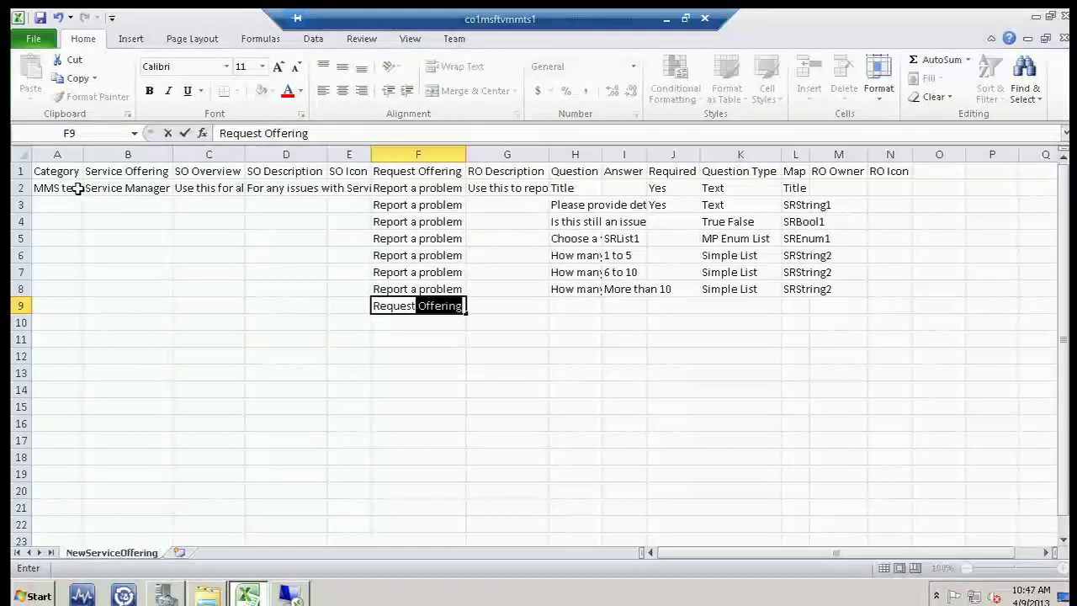
type("Functionality")
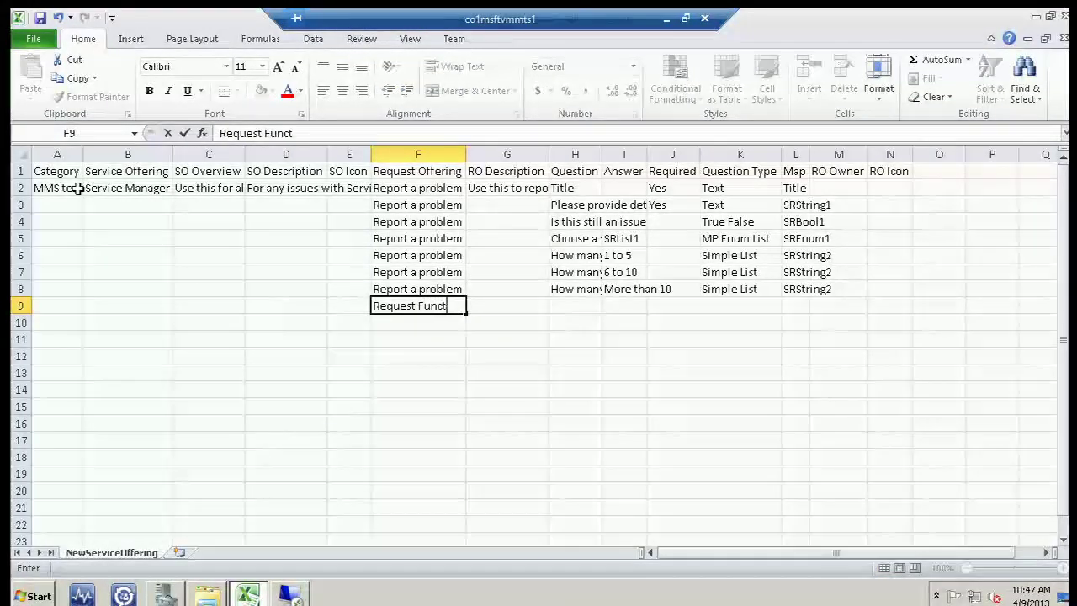
key("Tab")
key("Tab")
key("shift+Tab")
type("Descr")
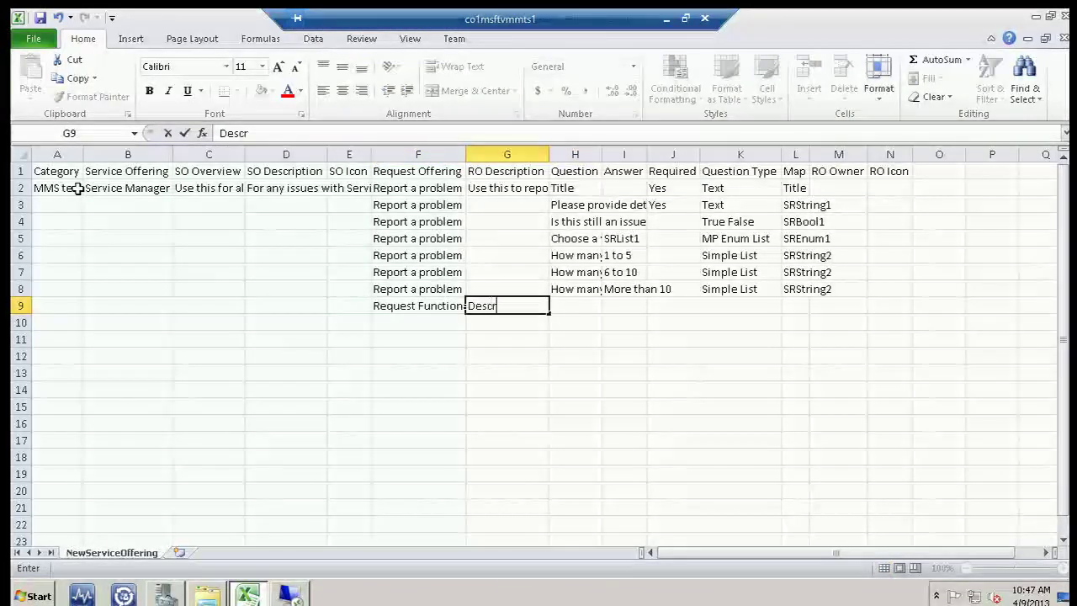
type("iption here")
key("Tab")
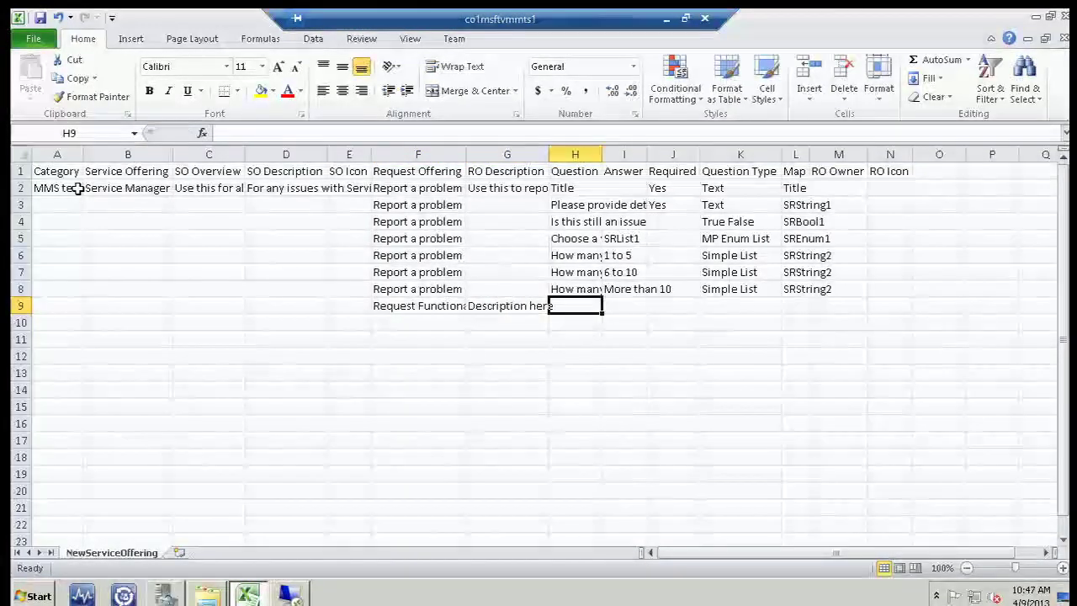
- In row 9, enter "Title" as the Question and set Required to "Yes", leaving Answer blank
type("Title")
key("Tab")
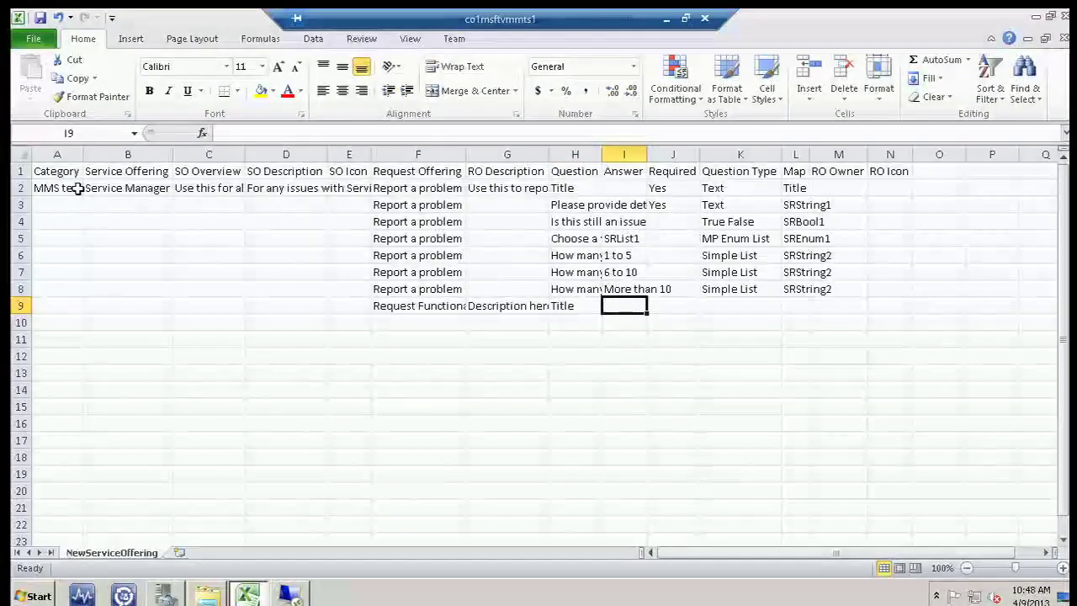
key("Tab")
key("Tab")
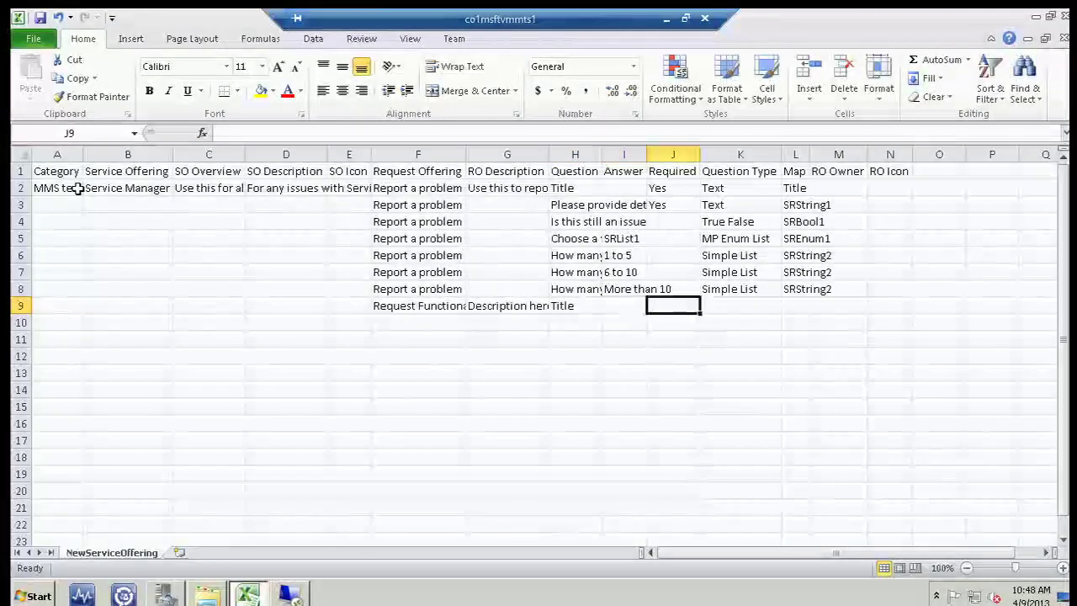
key("shift+Tab")
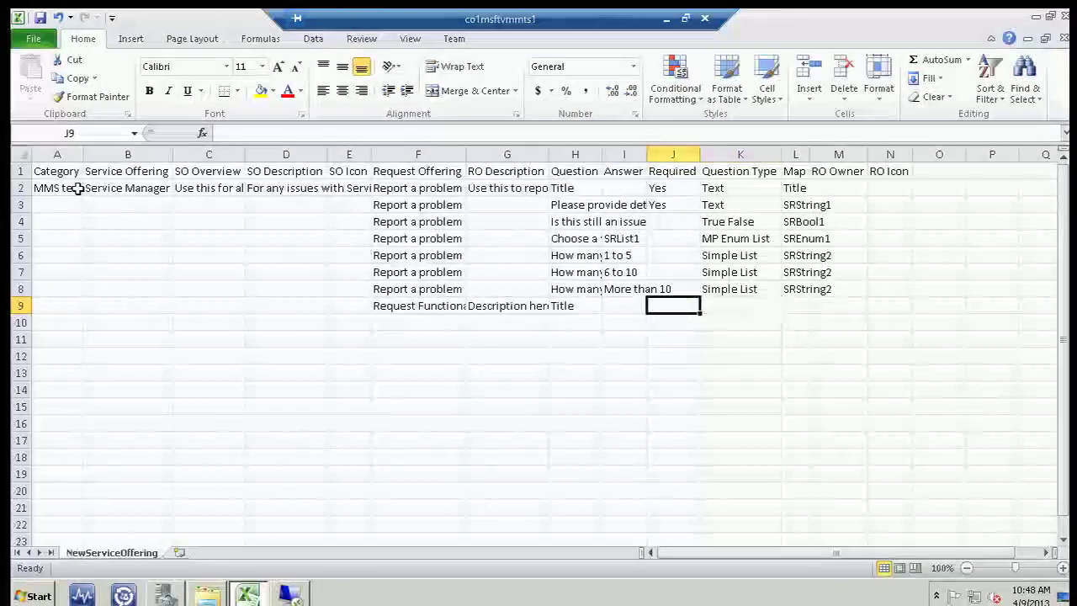
type("Yes")
key("Tab")
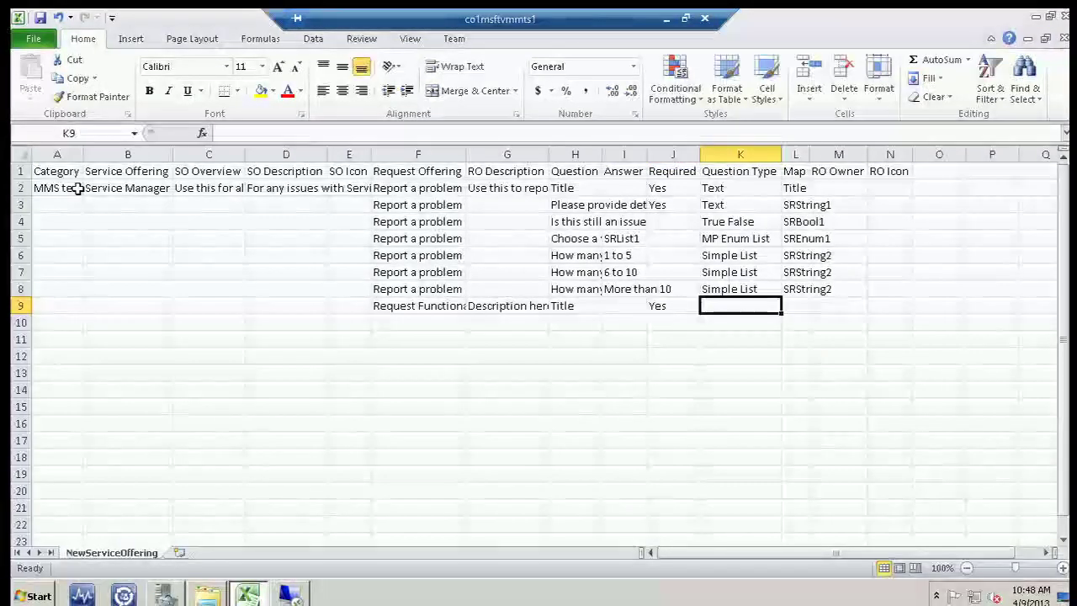
- In row 9, set Question Type to "Text" and Map to "Title"
type("Text")
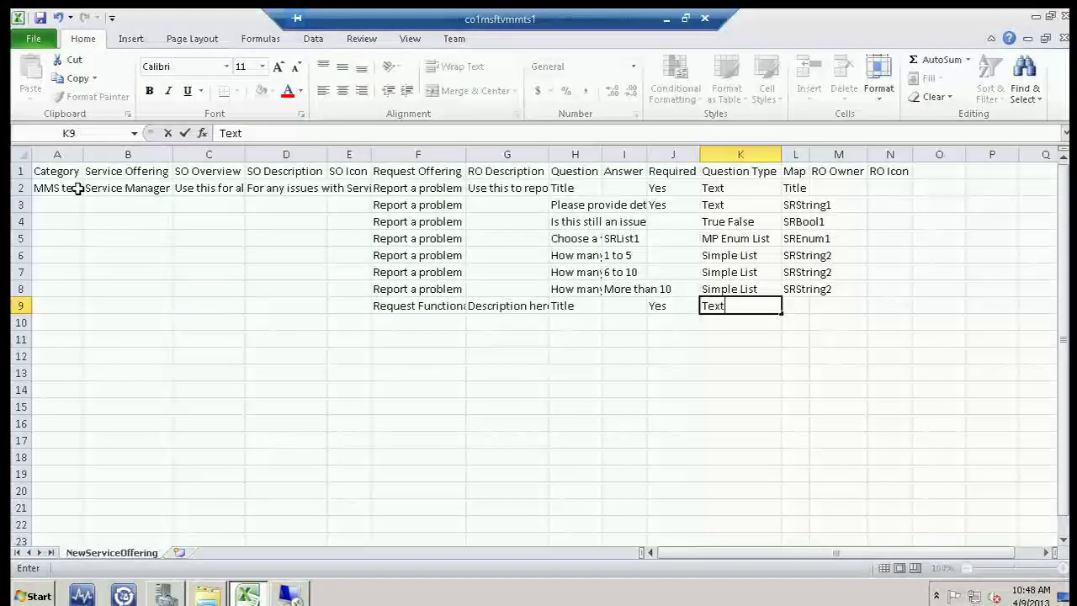
key("Tab")
type("Ti")
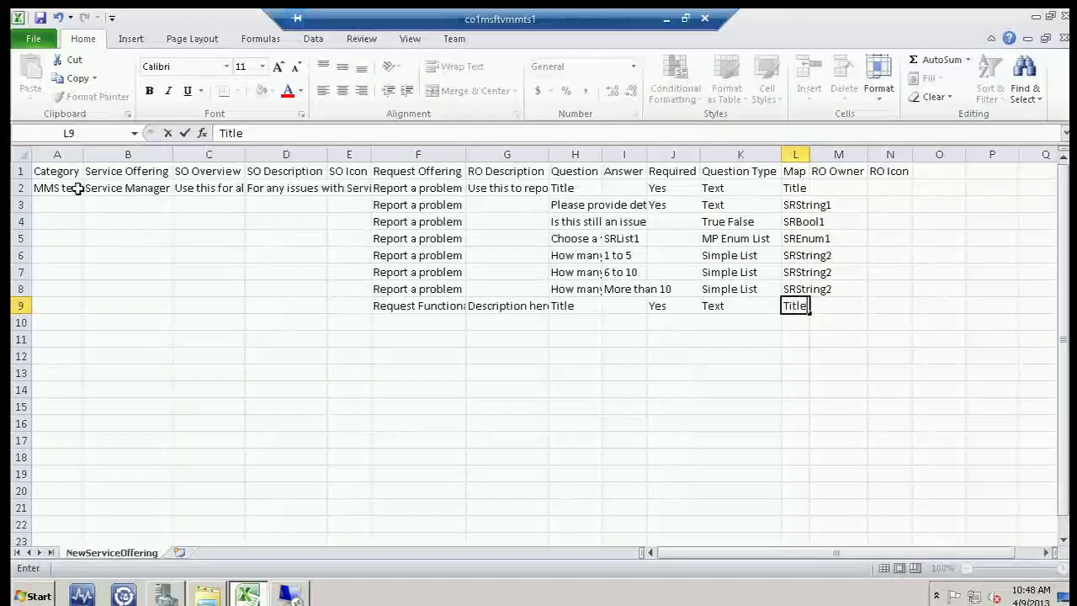
key("Return")
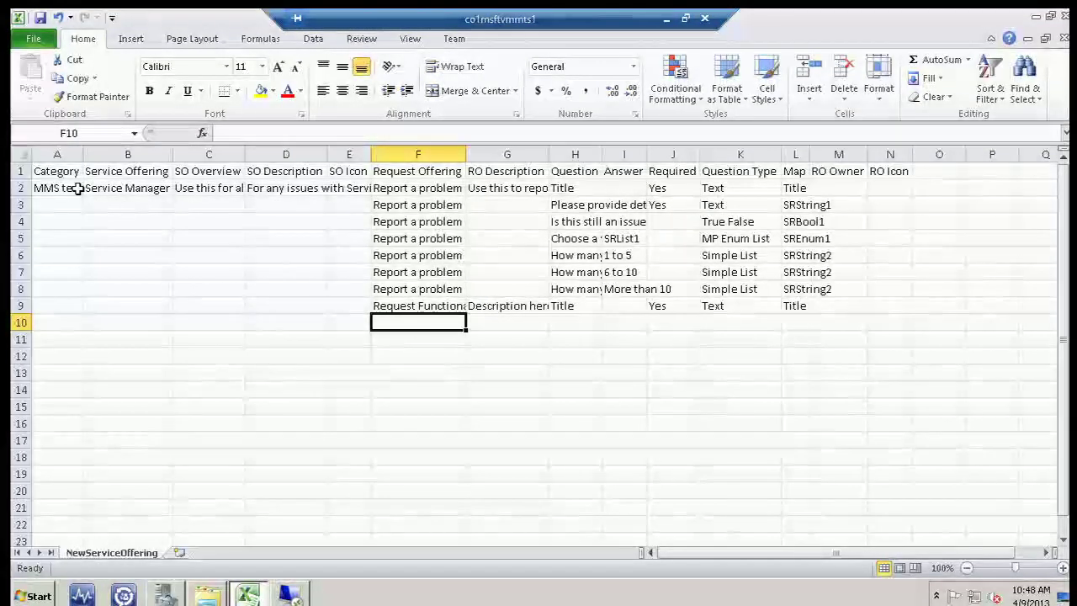
- In row 10, enter "Operations Manager" as the Service Offering, leaving Category blank
key("Left")
key("Left")
key("Left")
key("Left")
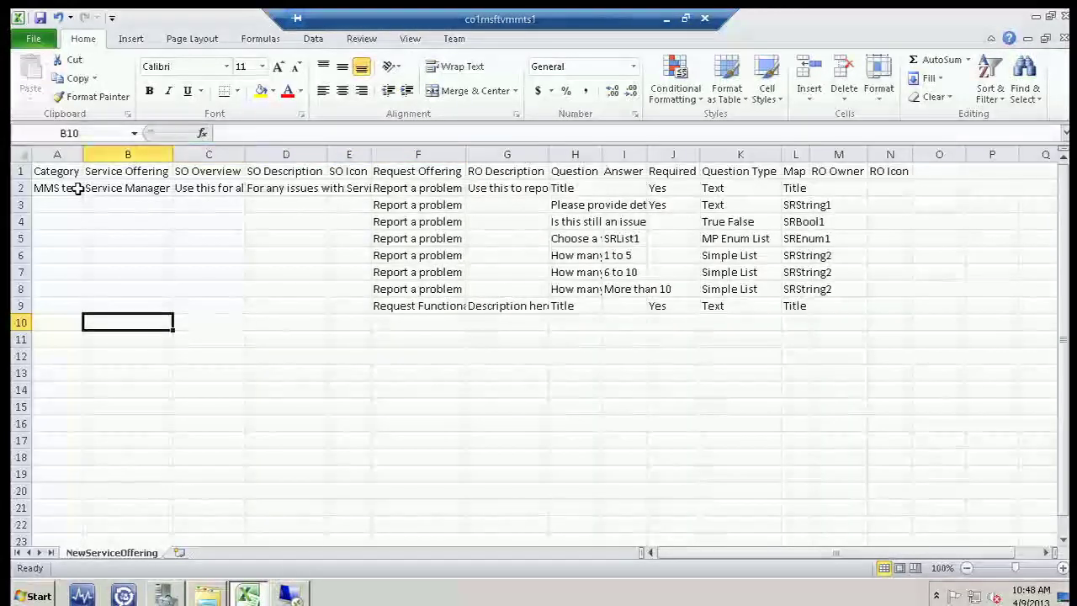
type("Ope")
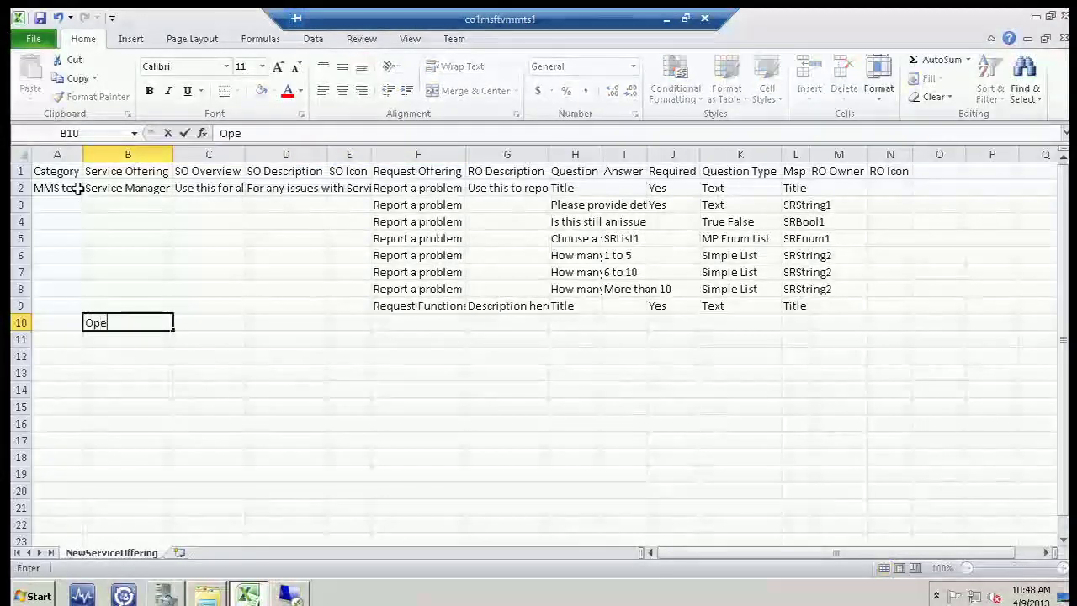
type("rations Manager")
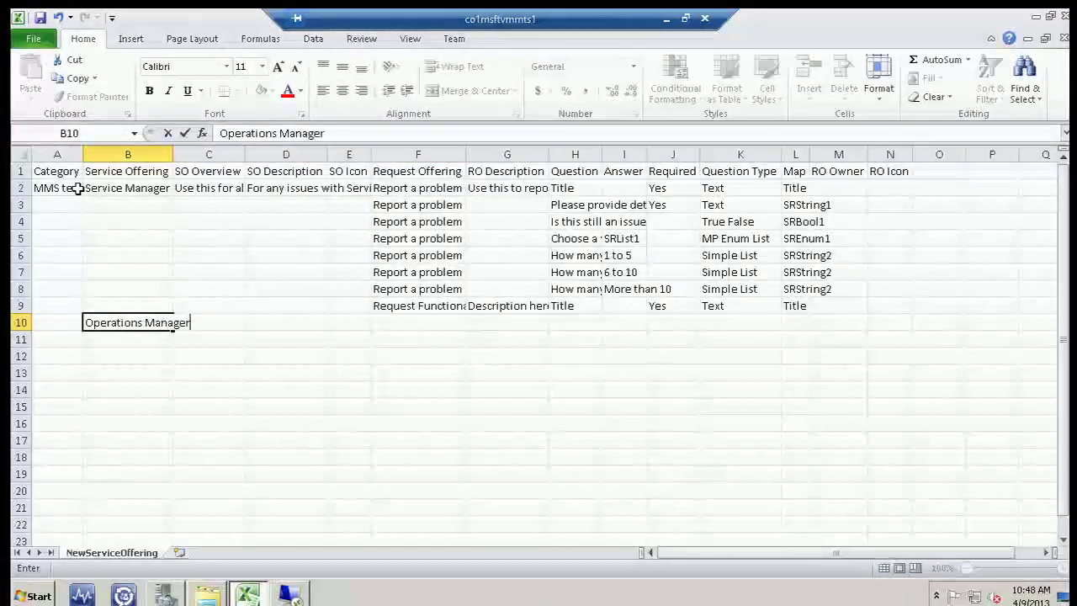
key("Tab")
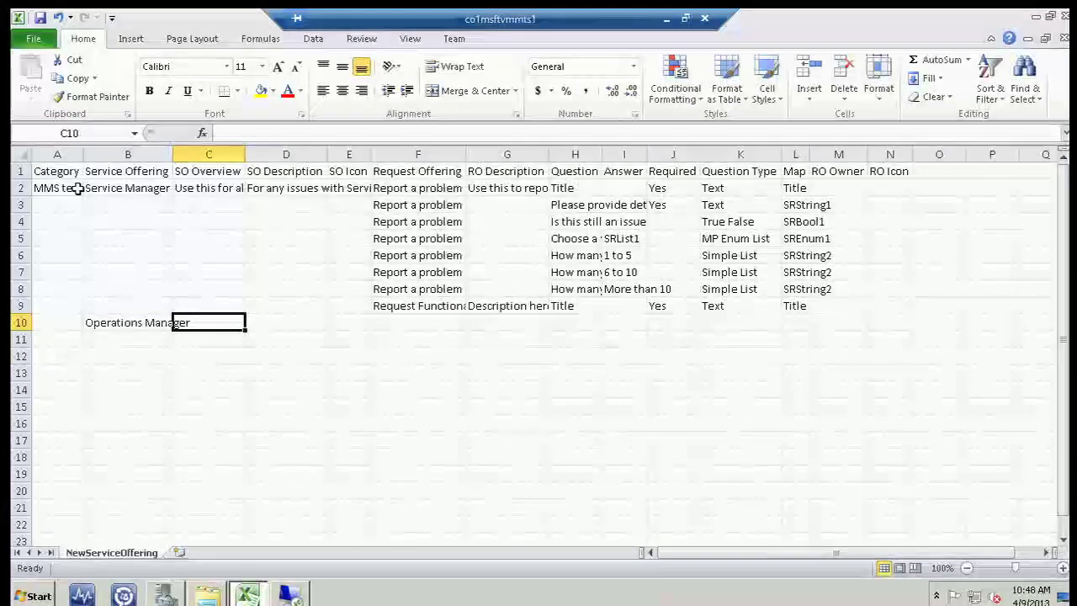
- In row 10, enter "Overview" as the SO Overview and "Description" as the SO Description, leaving SO Icon blank
type("Overview")
key("Tab")
type("Sdescription")
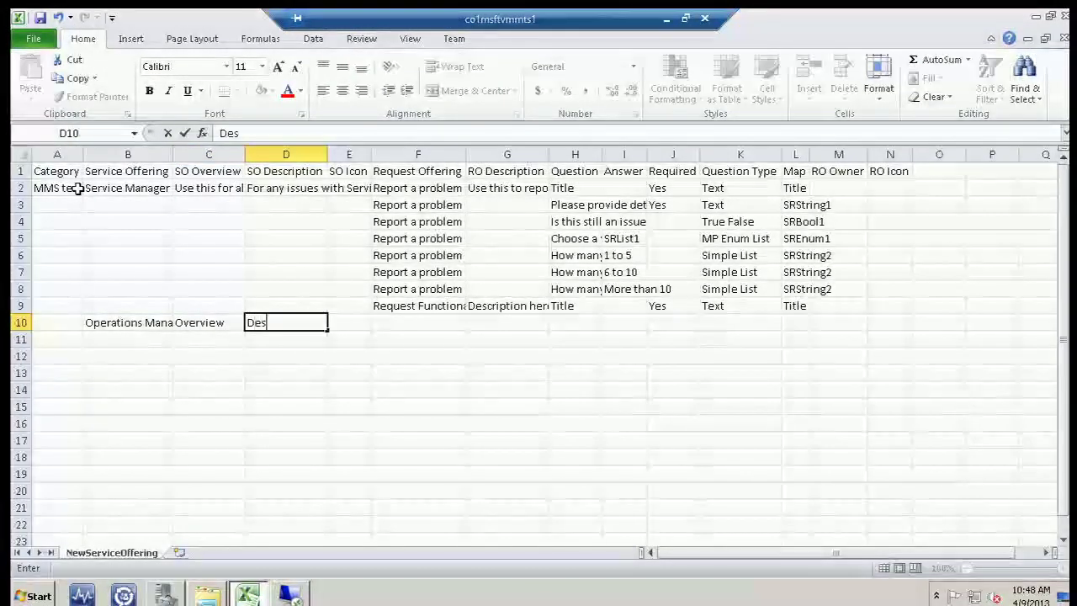
key("Tab")
key("Tab")
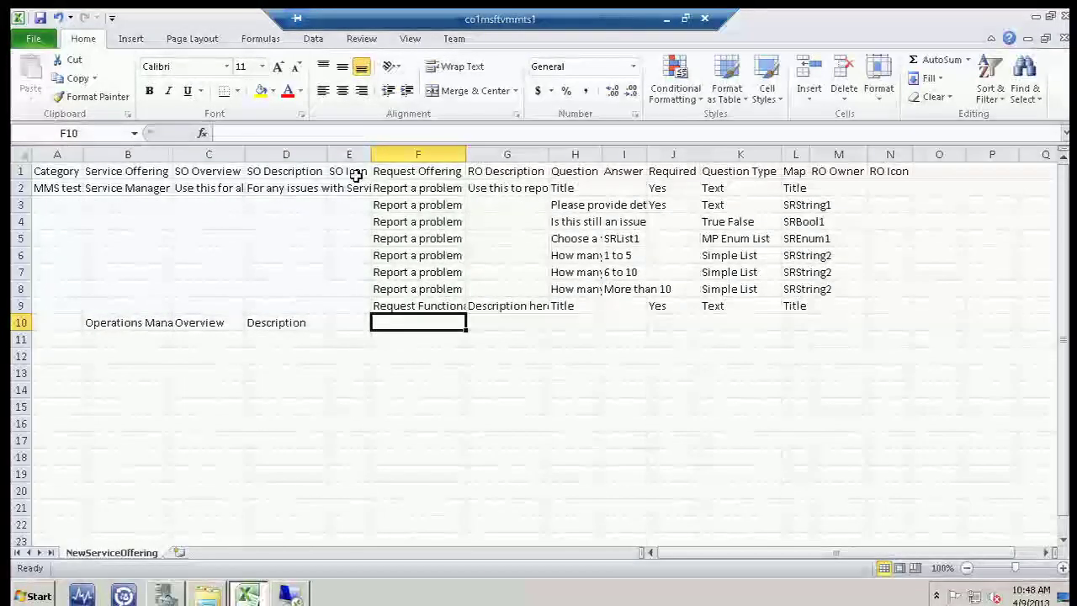
- Copy the "Report a problem" block F2:L8 and paste it starting at cell F10 for the Operations Manager offering
mouse_move(412, 190)
left_mouse_down()
mouse_move(502, 224)
mouse_move(765, 280)
left_mouse_up()
key("ctrl+c")
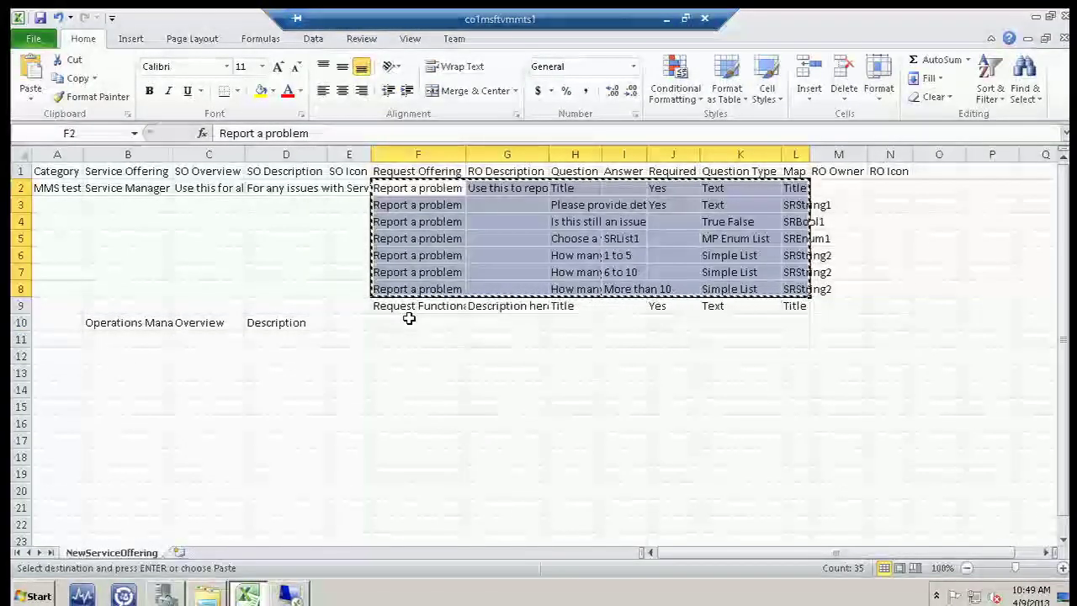
left_click(422, 320)
key("ctrl+v")
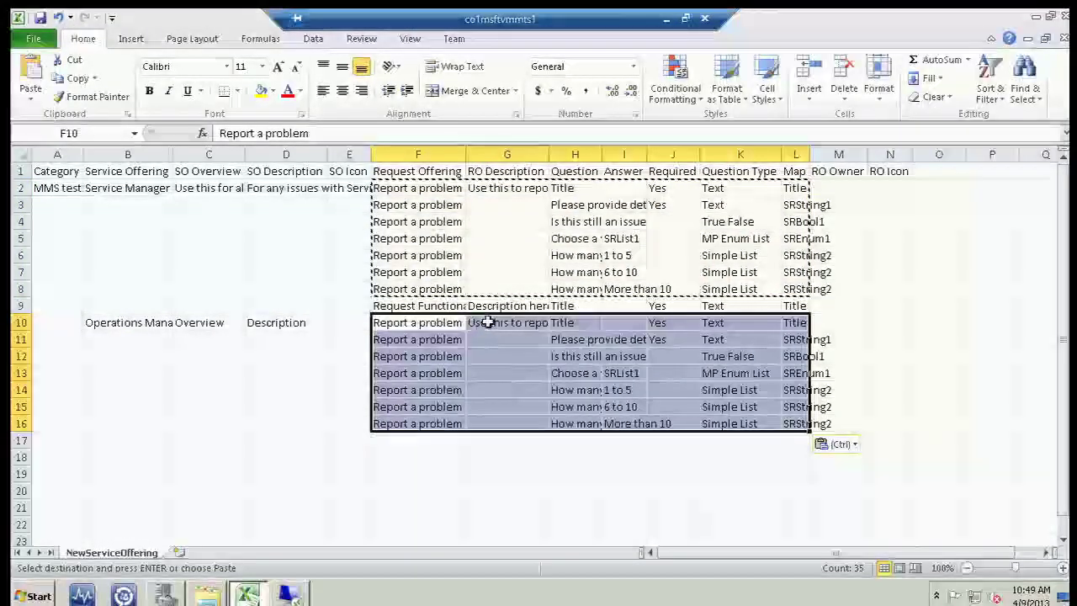
- Change the RO Description in G10 to "Use this to report a problem with Operations Manager"
left_click(474, 328)
double_click(427, 135)
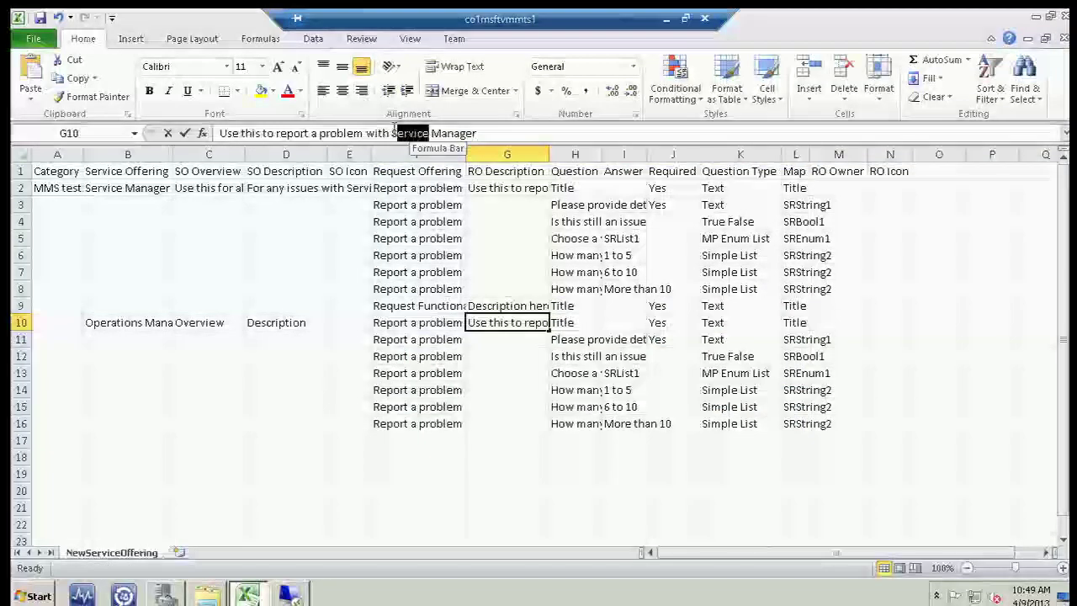
type("Operations")
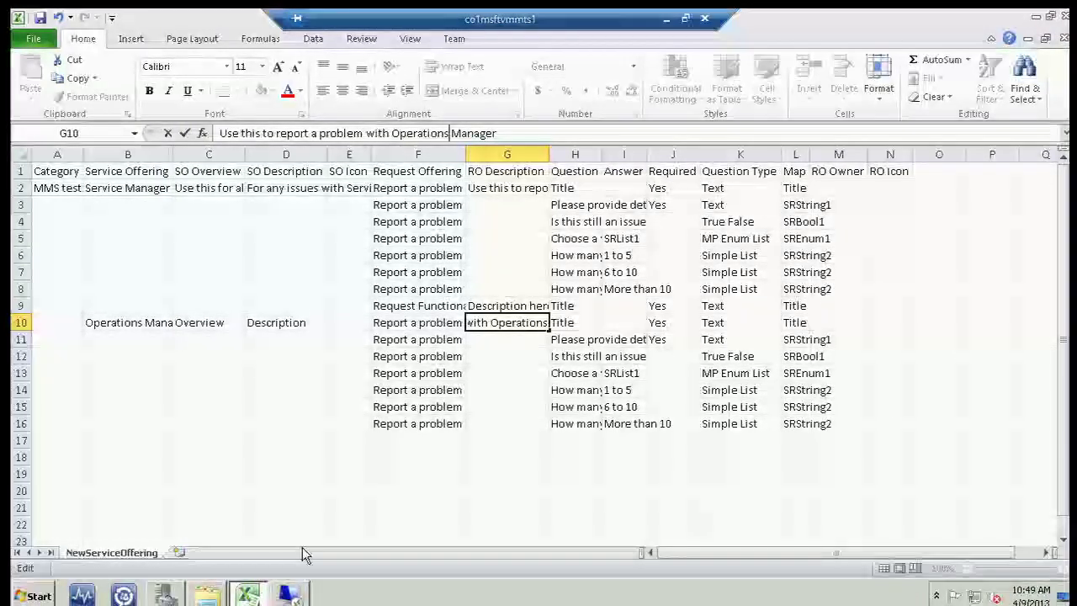
- Switch to the remote Service Manager session and run "import-module smlets" in Windows PowerShell
left_click(286, 594)
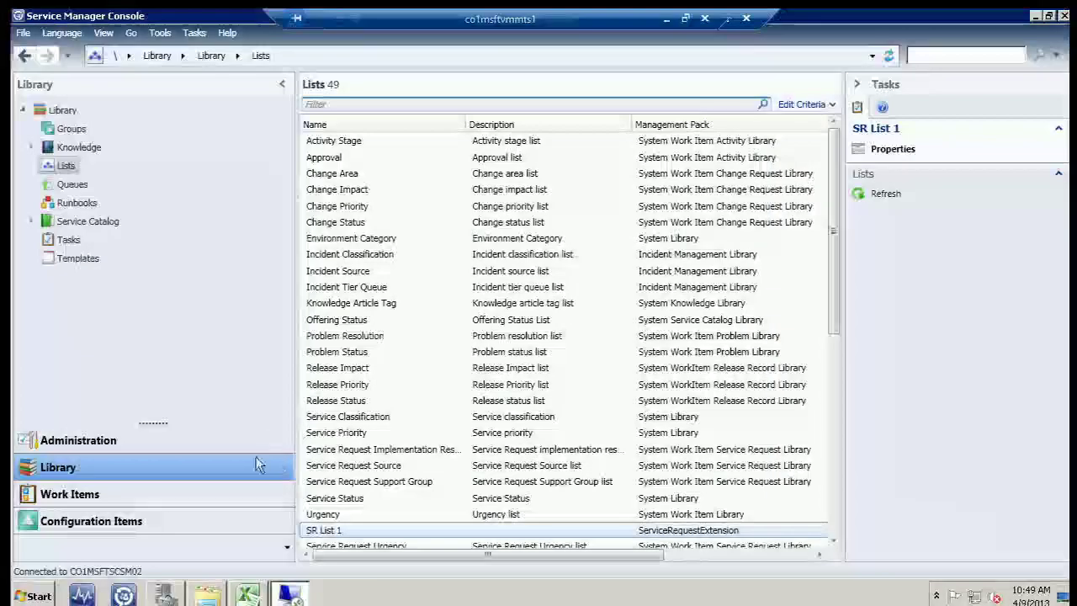
left_click(94, 594)
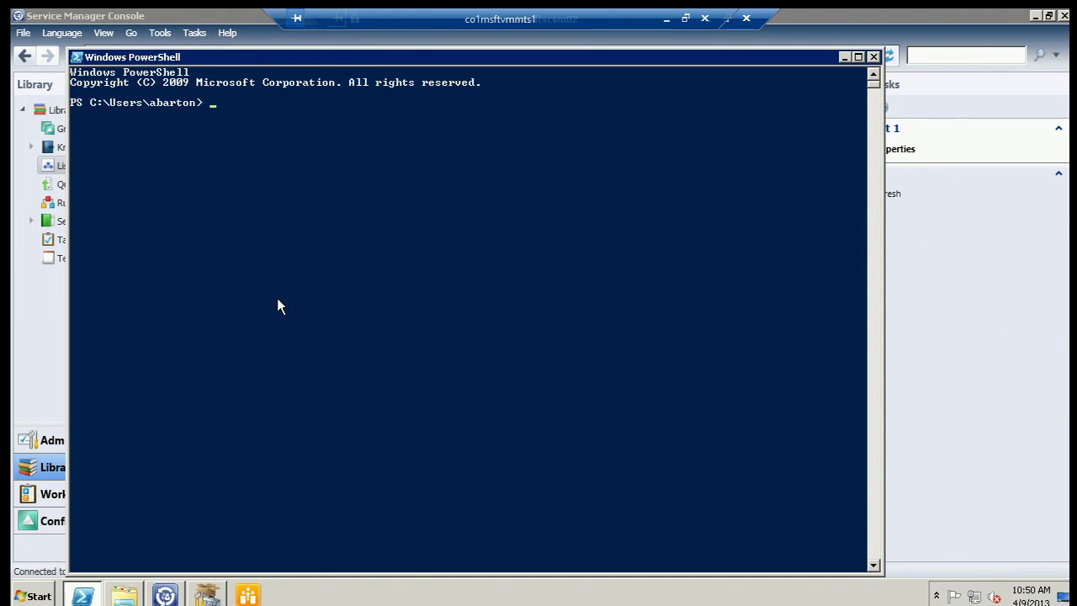
type("import-module smlets")
- Examine the Service Catalog Scripts folder, including the SMLets installer and the contents of the CSV and Portal Images subfolders
left_click(124, 594)
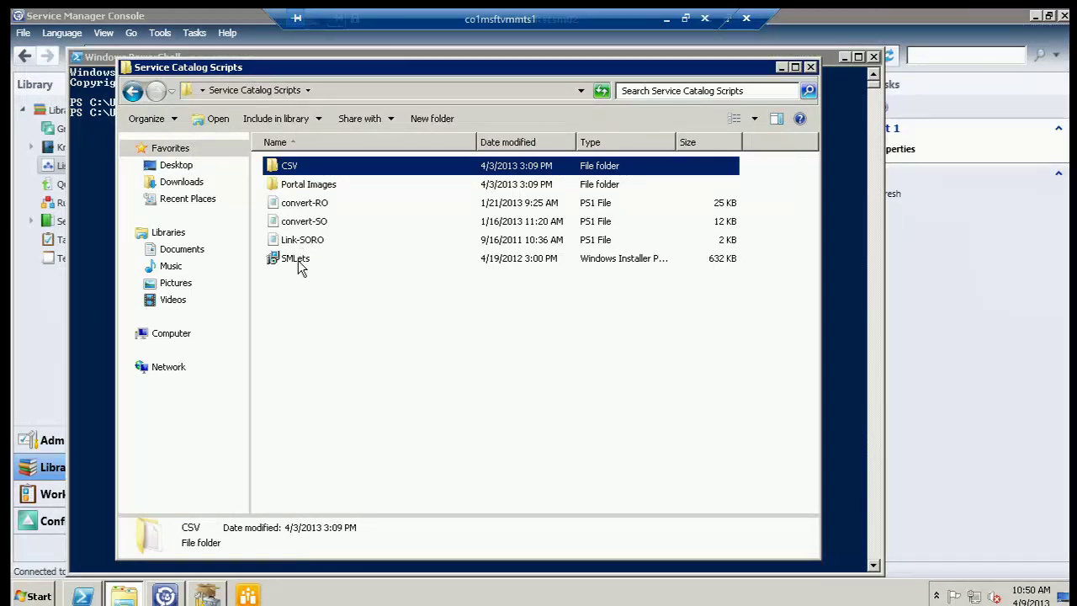
mouse_move(301, 266)
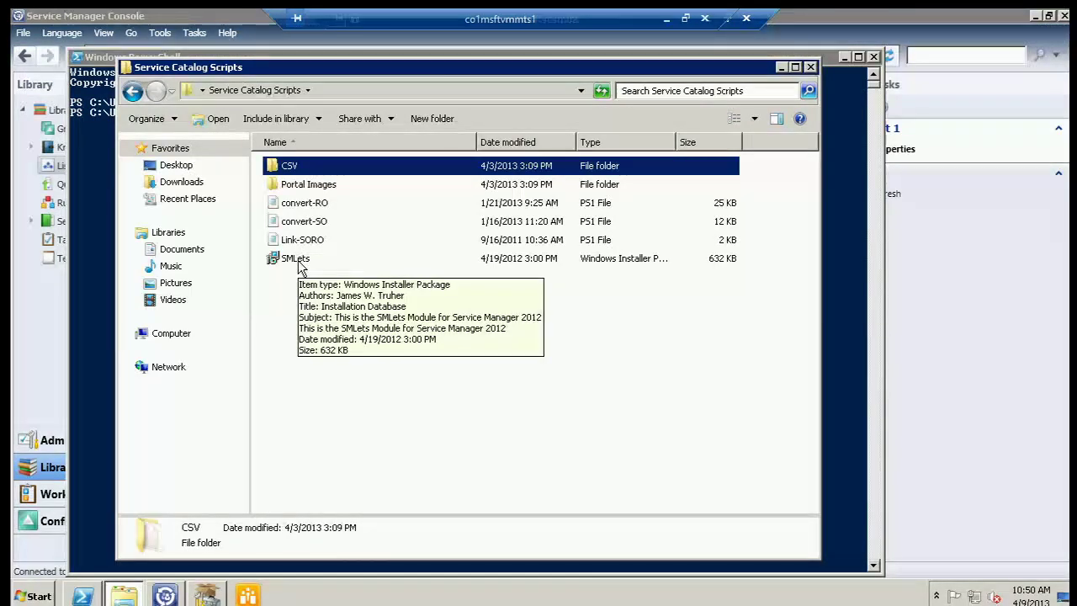
double_click(281, 165)
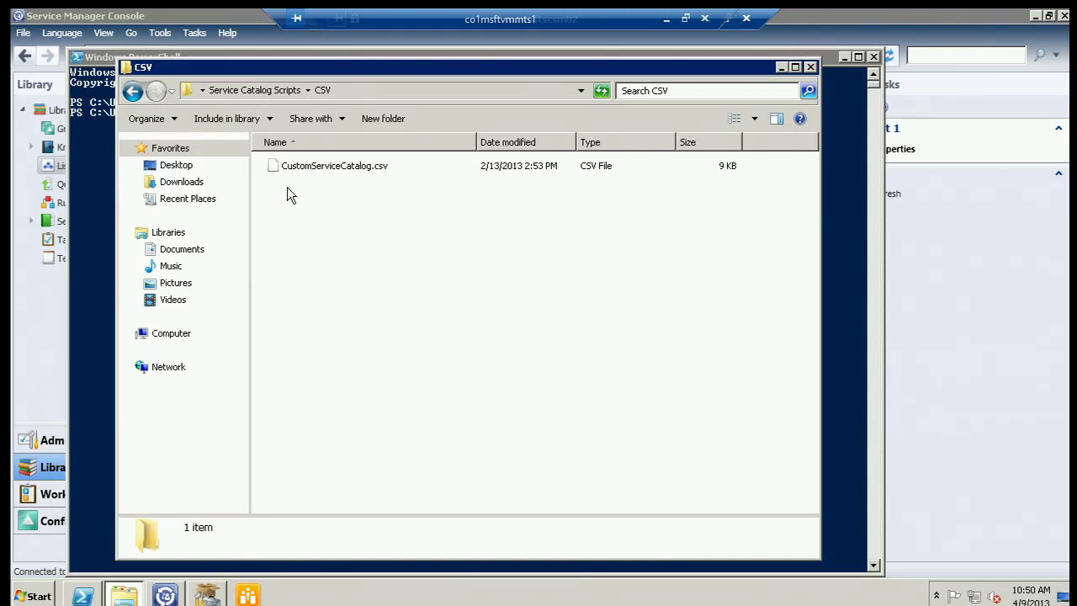
right_click(280, 94)
left_click(280, 94)
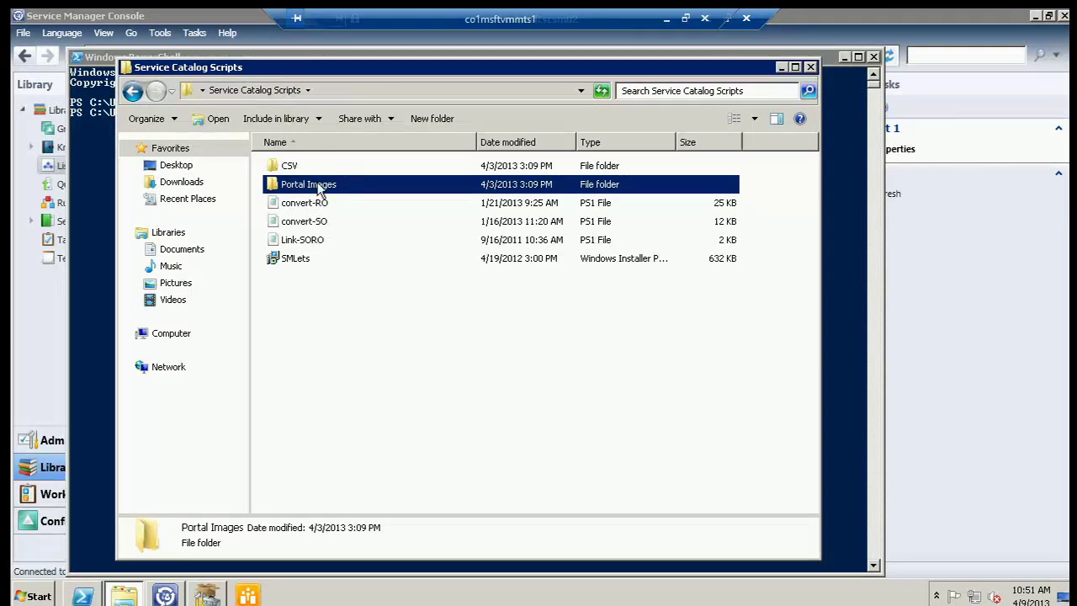
double_click(319, 189)
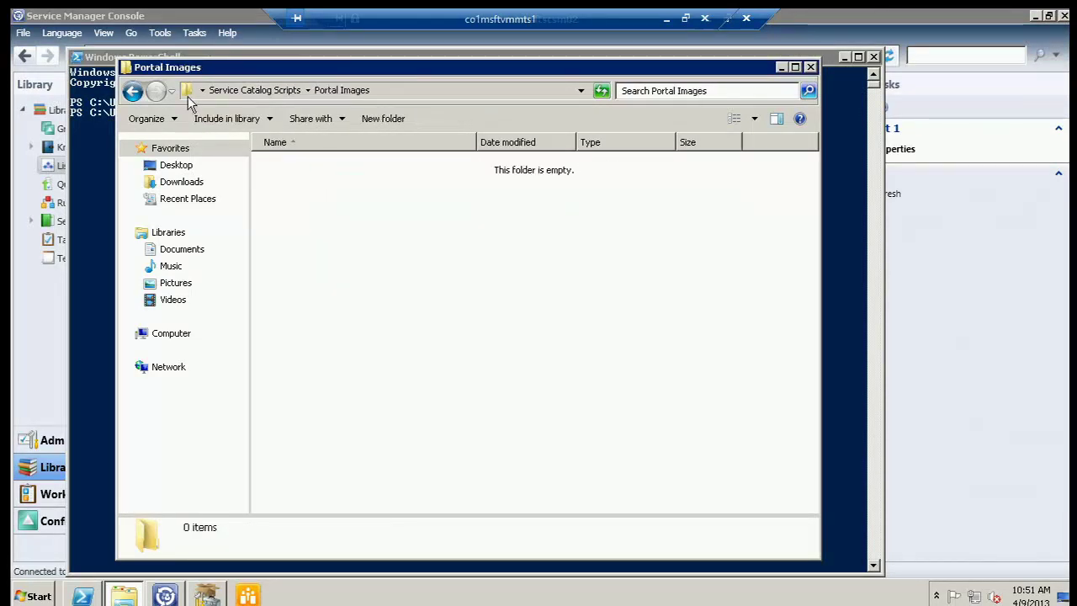
- Open the CSV subfolder, and in PowerShell change the directory to '.\Desktop\Service Catalog Scripts'
left_click(132, 92)
double_click(286, 166)
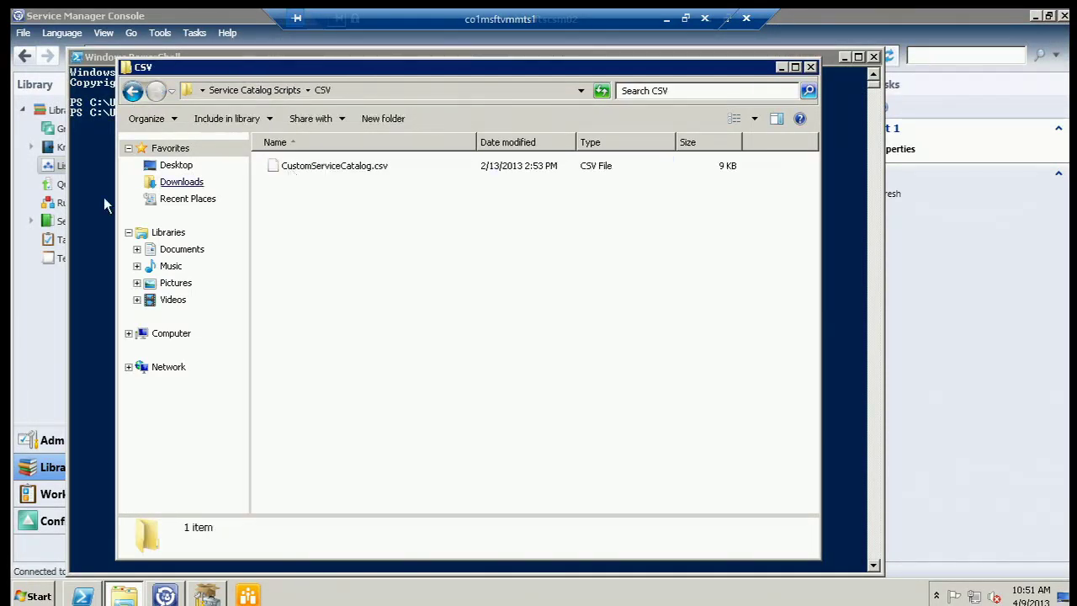
left_click(100, 199)
type("cd desk")
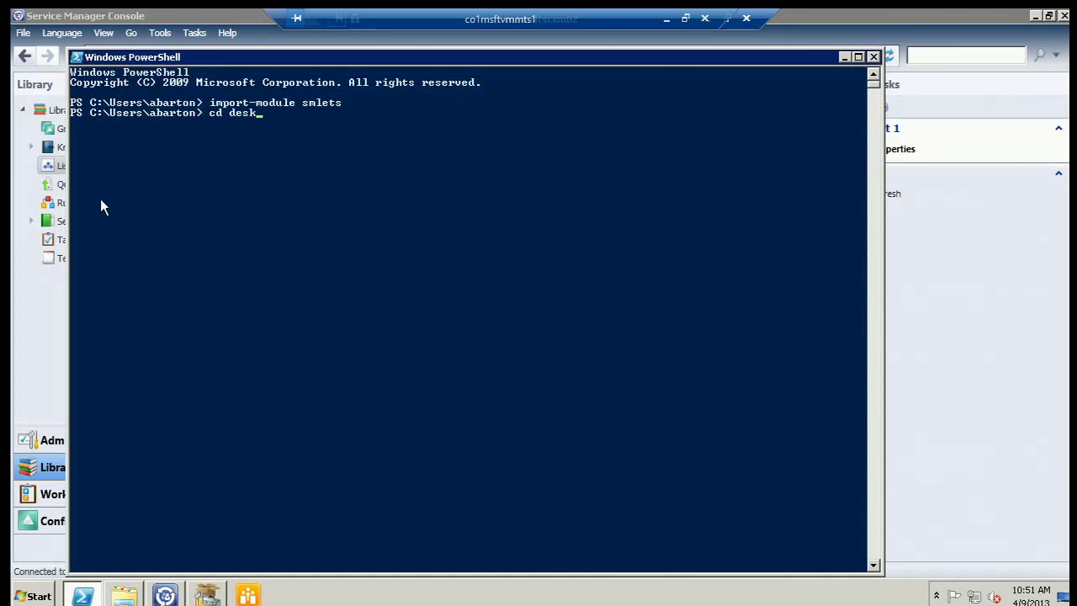
key("Tab")
type("\\ser")
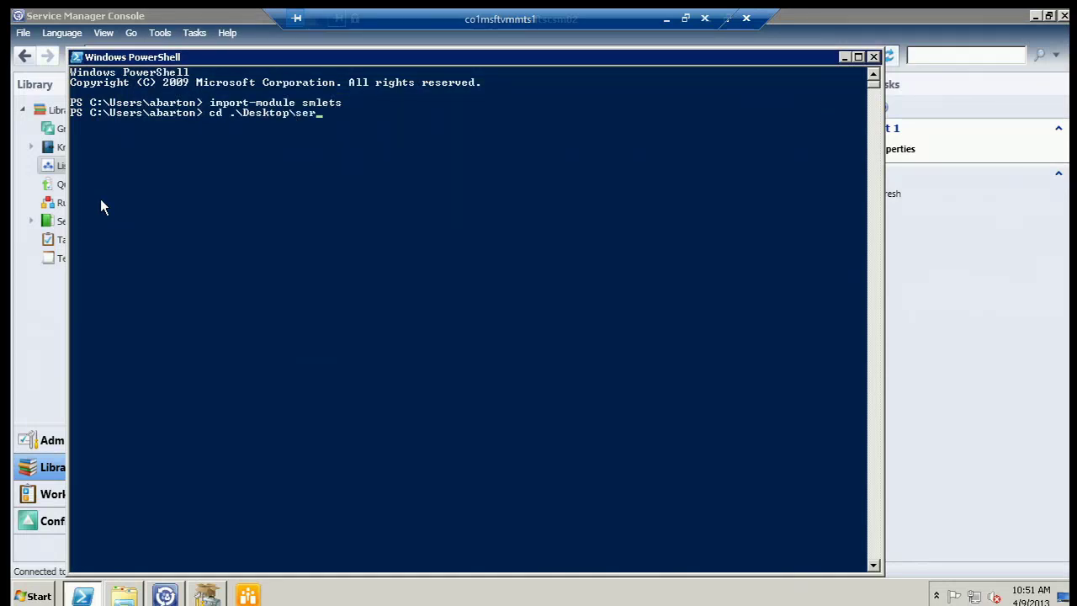
key("Tab")
key("Return")
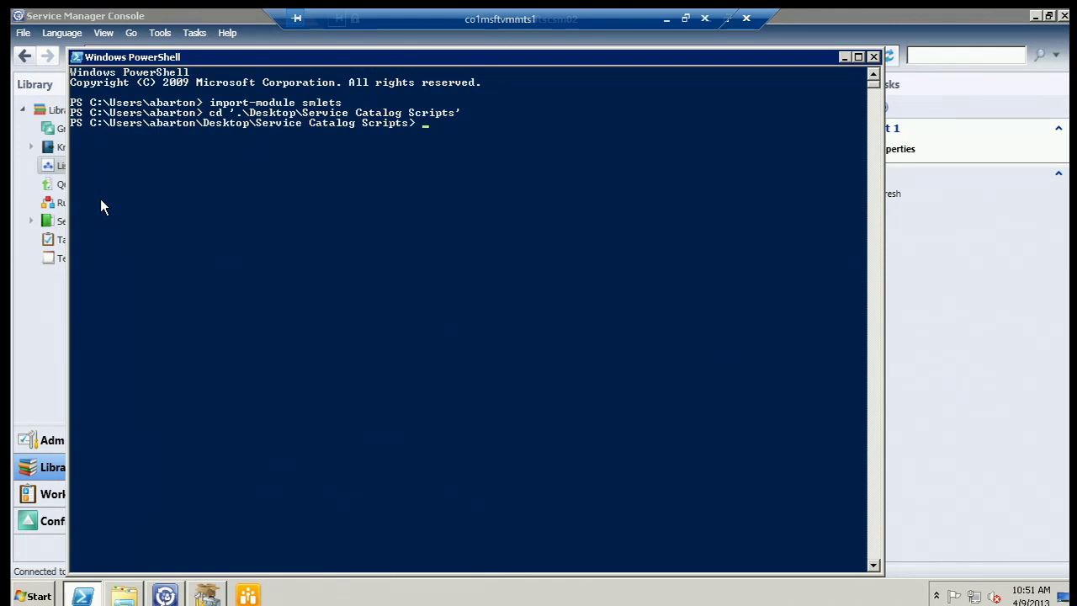
- Run ".\convert-SO.ps1 CustomServiceCatalog.csv MMSTestMP", taking the CSV file name from the CSV folder
type("onvert-so")
key("Tab")
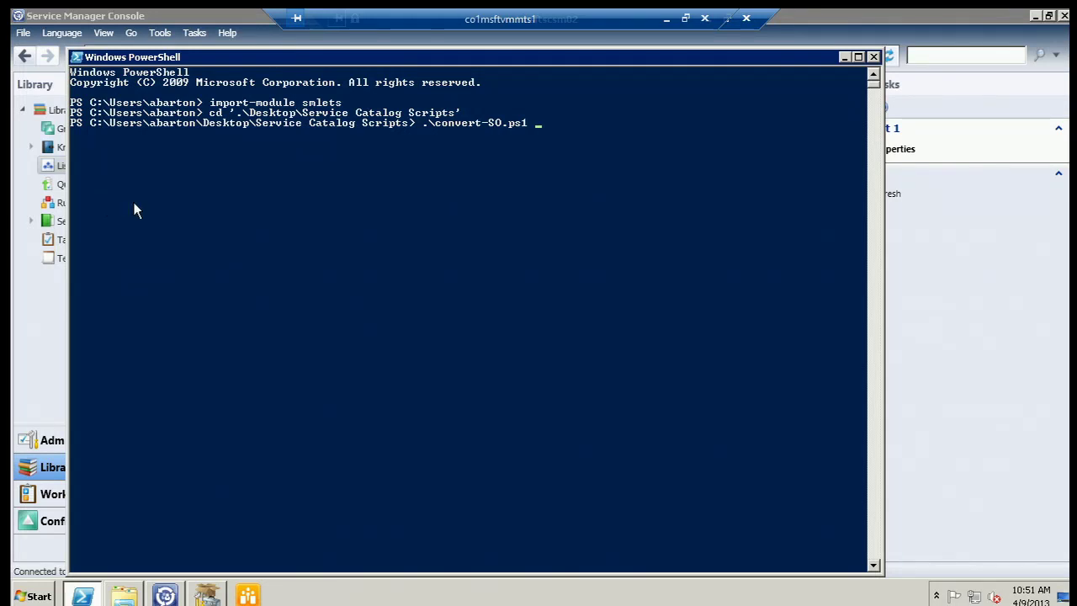
key("alt+Tab")
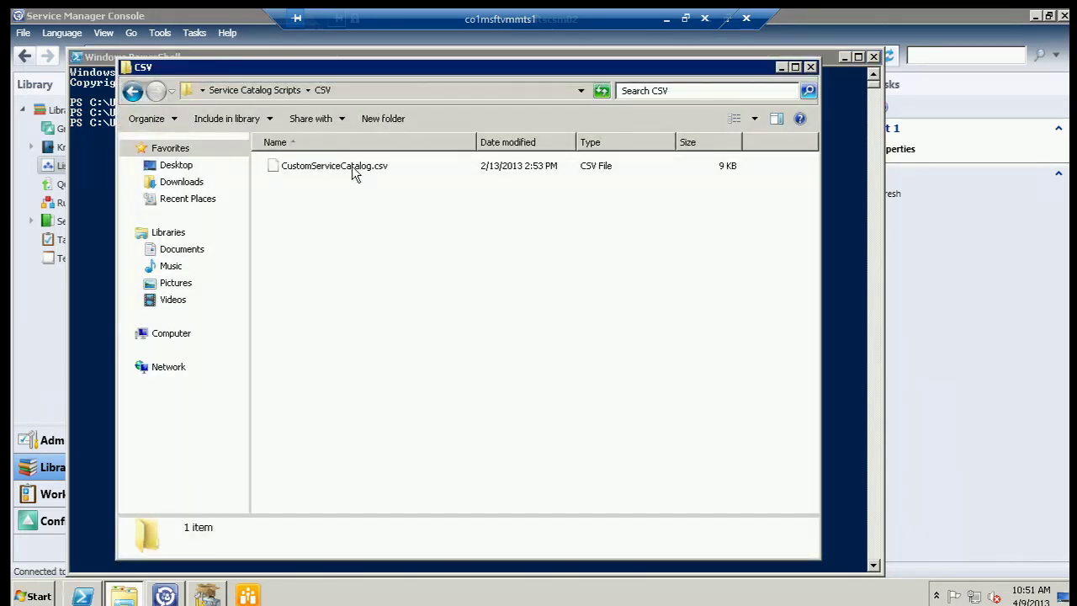
left_click(352, 166)
left_click(389, 166)
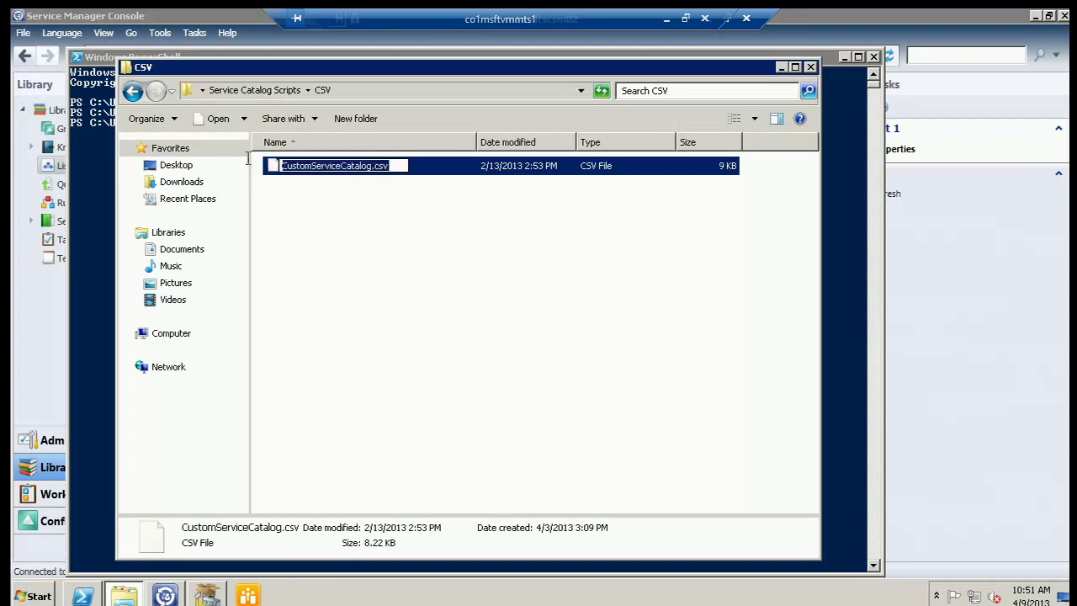
key("alt+Tab")
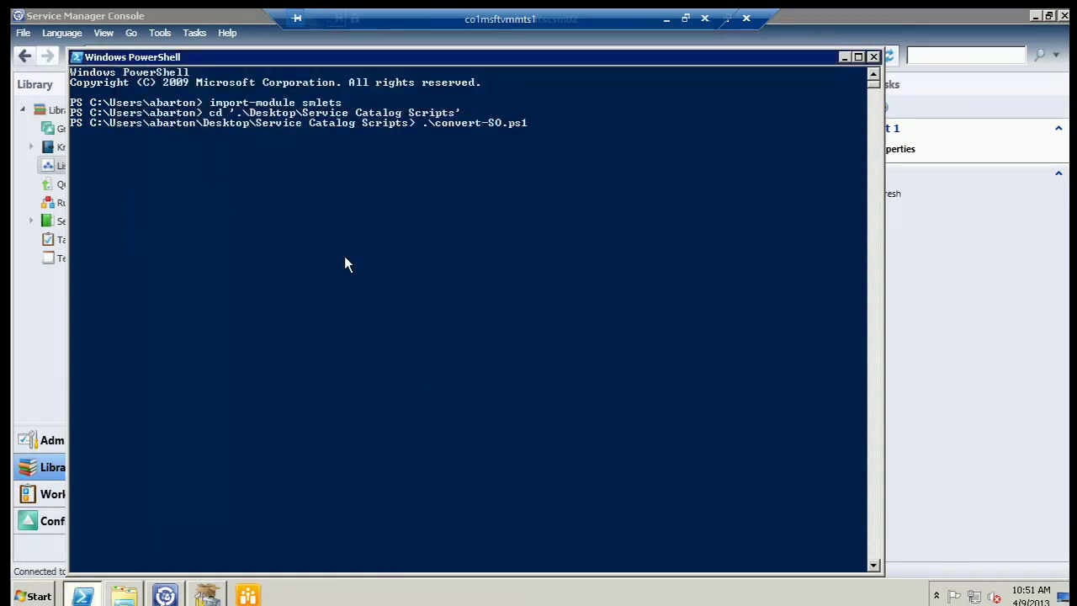
right_click(557, 172)
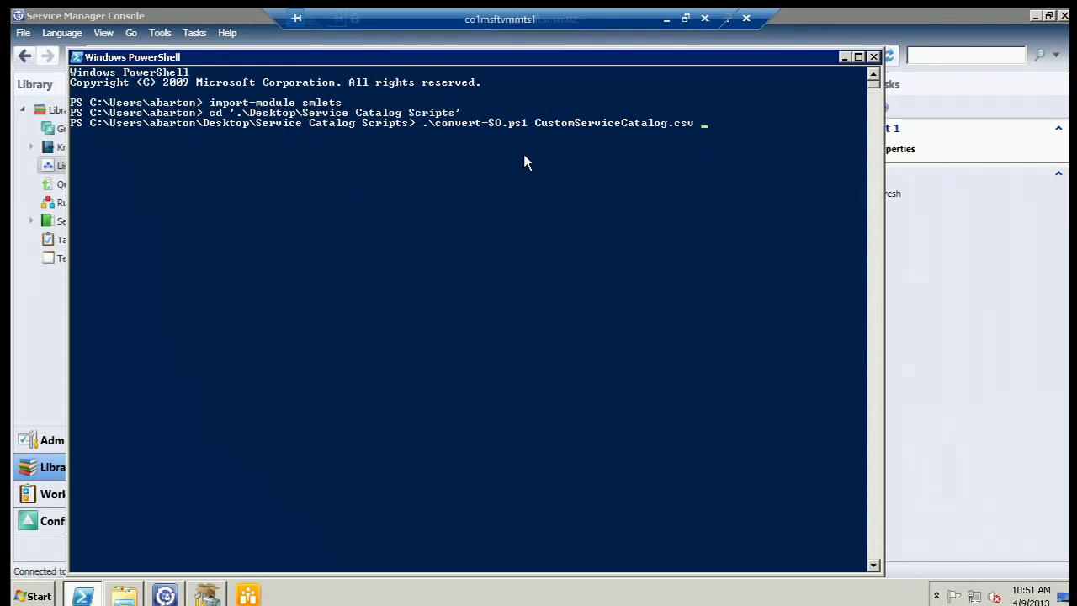
type("MMSTestMP")
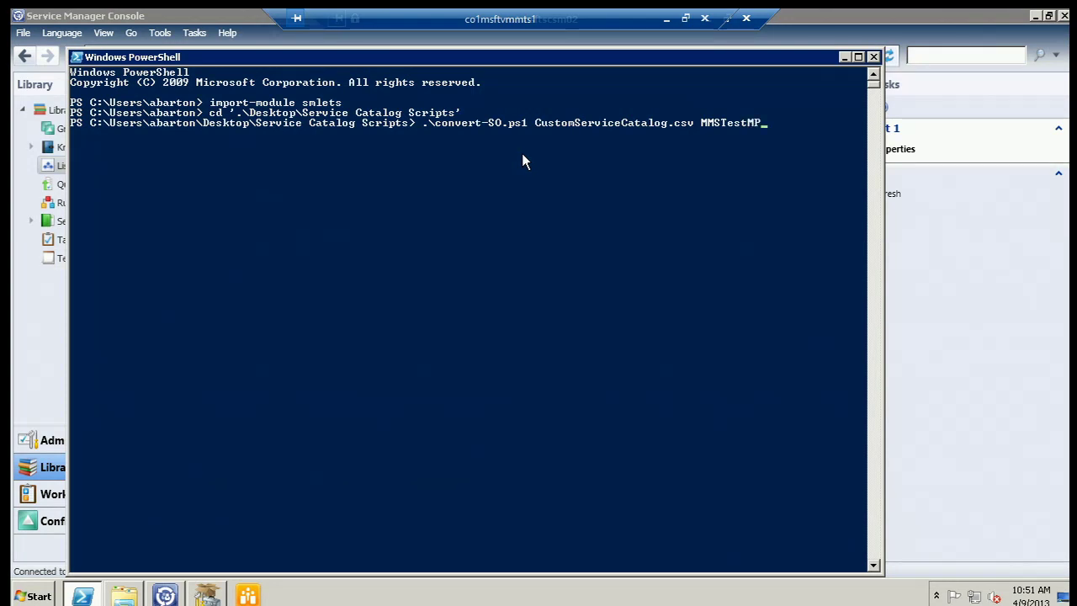
key("Return")
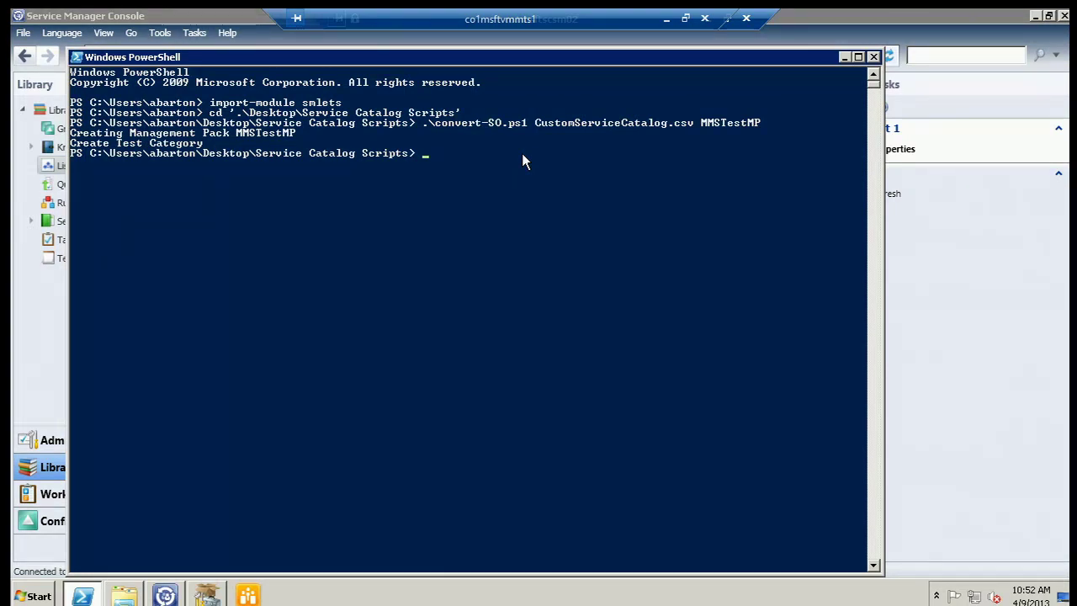
- Enter the command ".\convert-RO.ps1 CustomServiceCatalog.csv MMSTestMP MMSTestTemplate" without running it
key("Up")
key("Escape")
type("convert-ro")
key("Tab")
type("CustomServiceCatalog.csv")
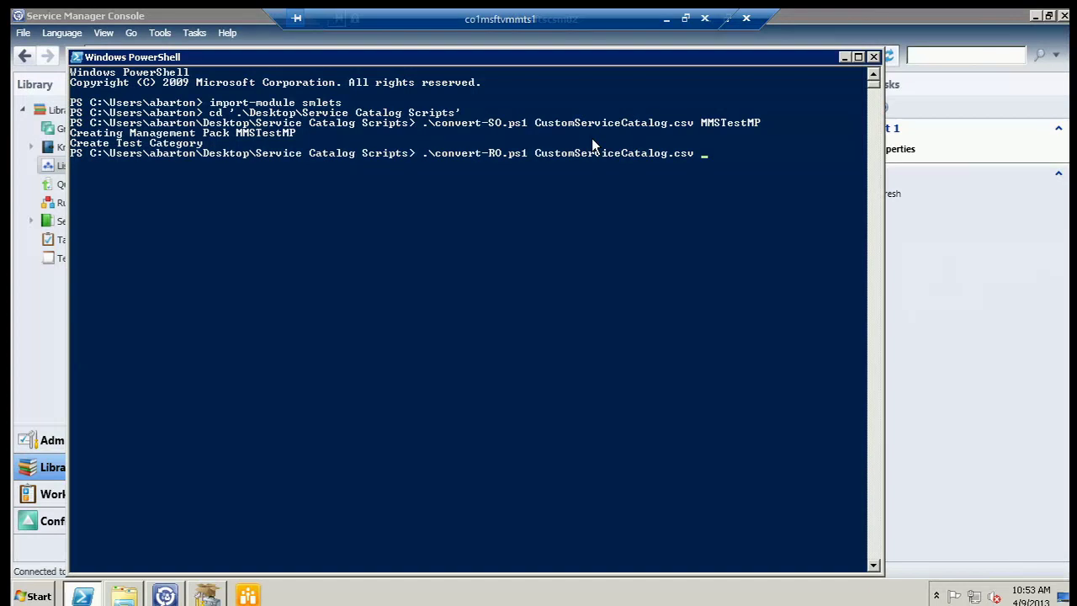
type("MMSTestMp")
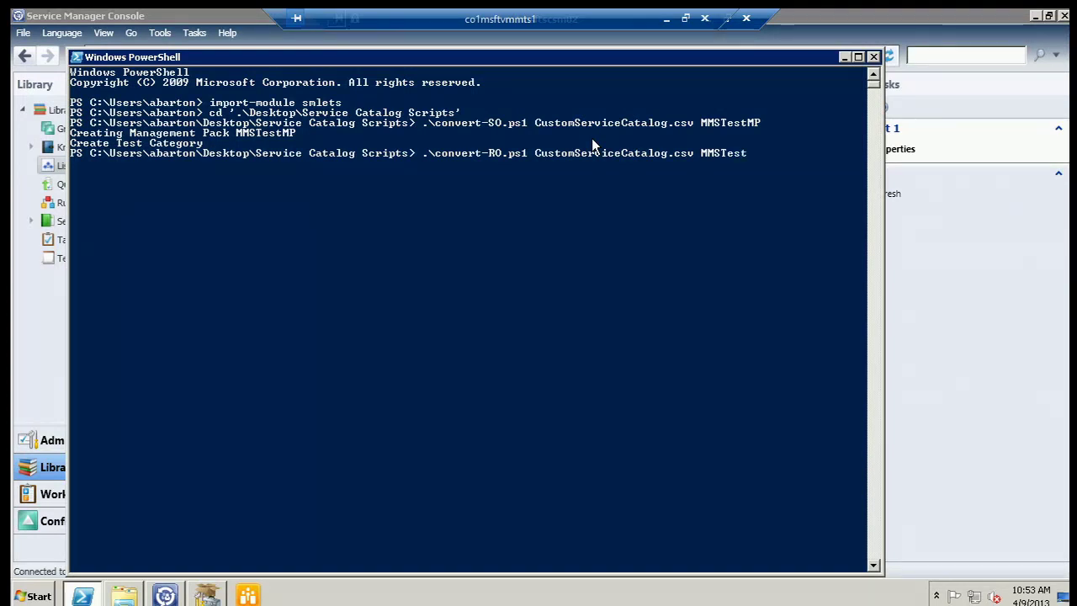
key("BackSpace")
type("P")
key("BackSpace")
key("BackSpace")
key("BackSpace")
key("BackSpace")
type("MMSTestTe")
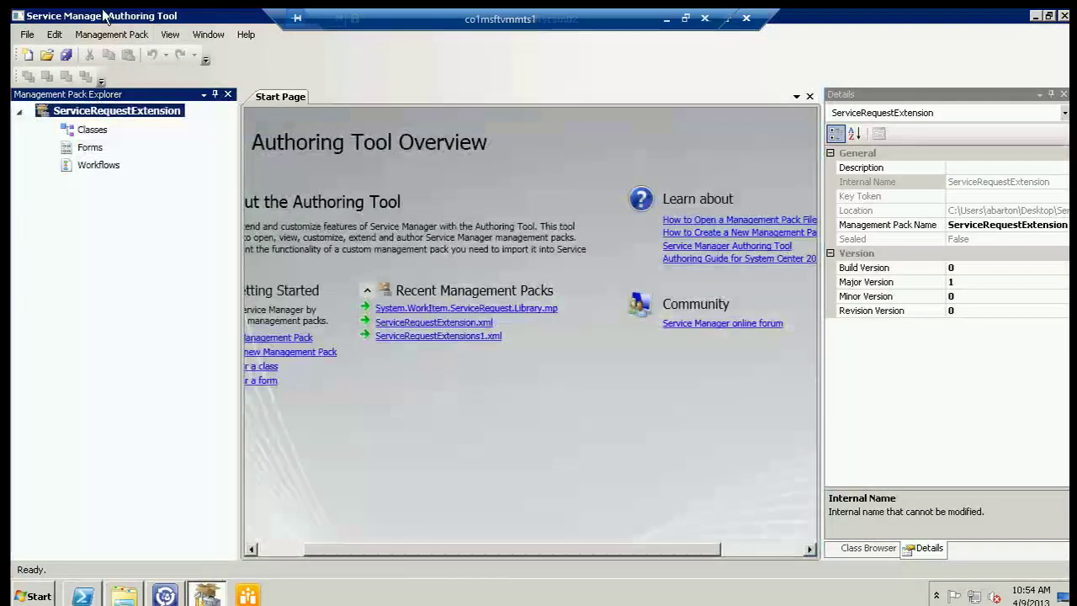
- In the Service Manager Authoring Tool, close the loaded ServiceRequestExtension management pack and open ServiceRequestExtension from the Test MP folder on the Desktop
right_click(76, 112)
left_click(102, 131)
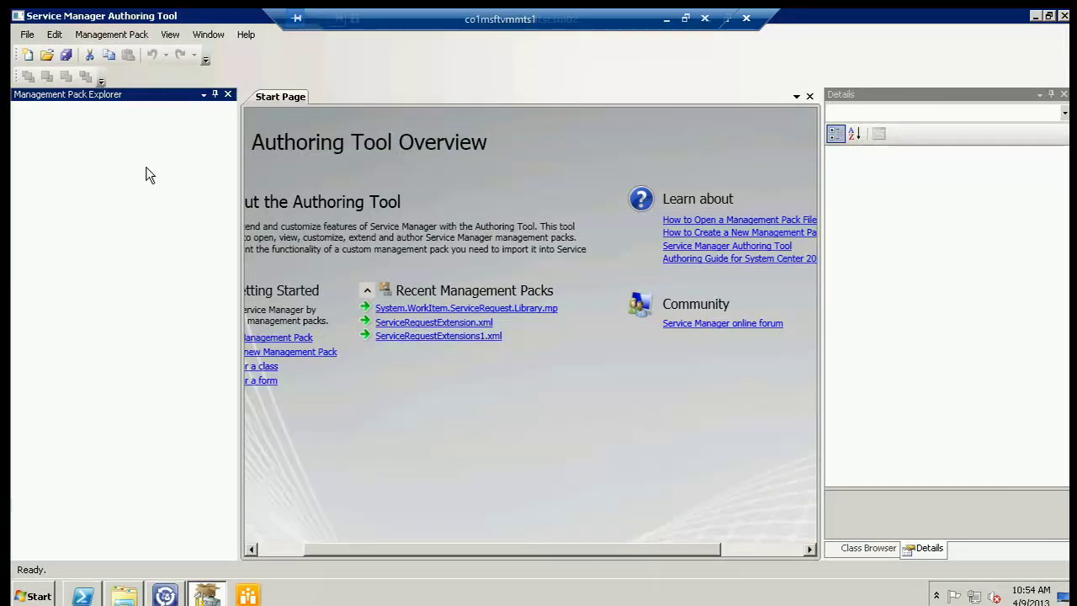
left_click(47, 56)
left_click(640, 177)
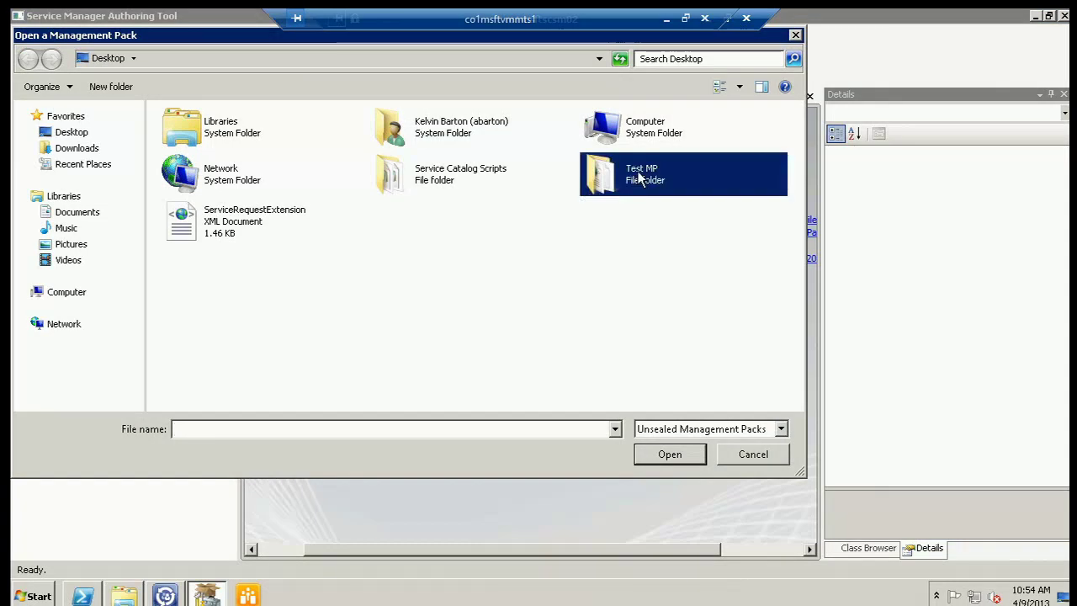
double_click(639, 177)
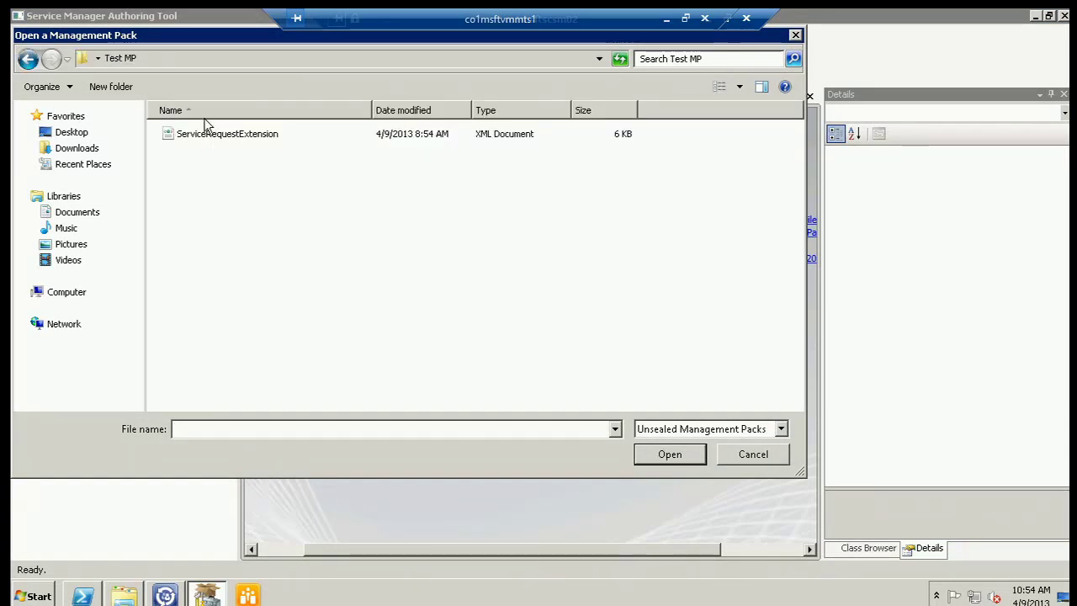
double_click(211, 134)
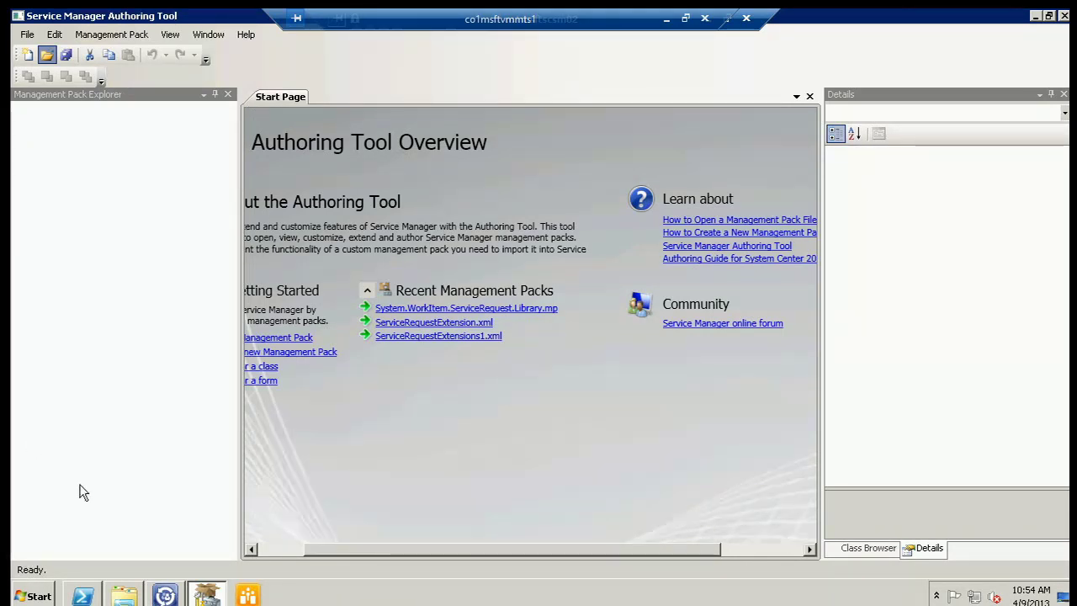
- In Windows Explorer, browse to the Desktop's Test MP folder and open the ServiceRequestExtension XML document with Notepad
left_click(126, 596)
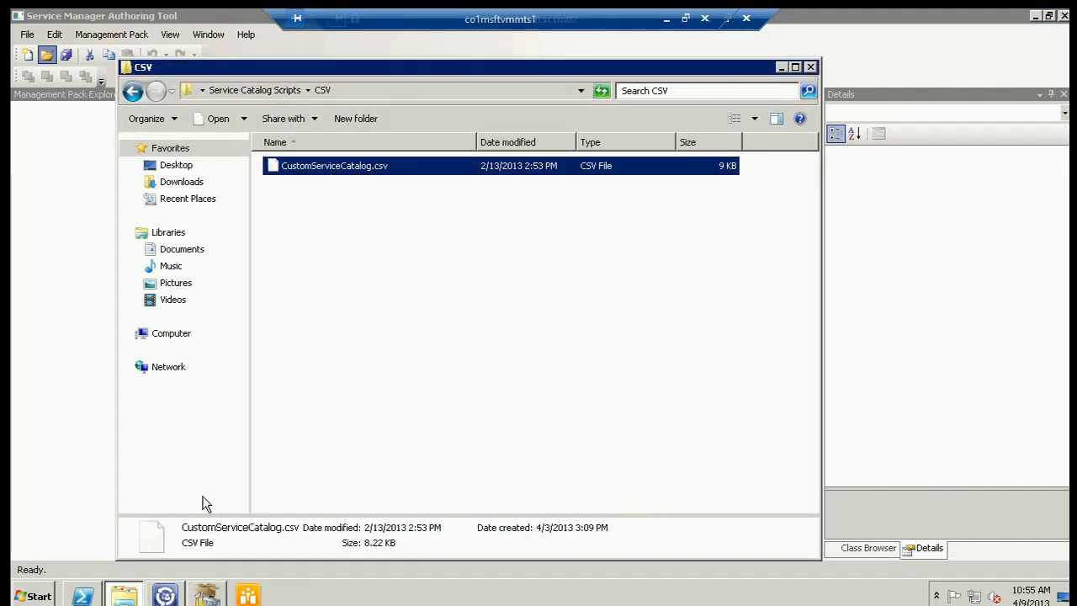
left_click(345, 164, "ctrl")
left_click(176, 165)
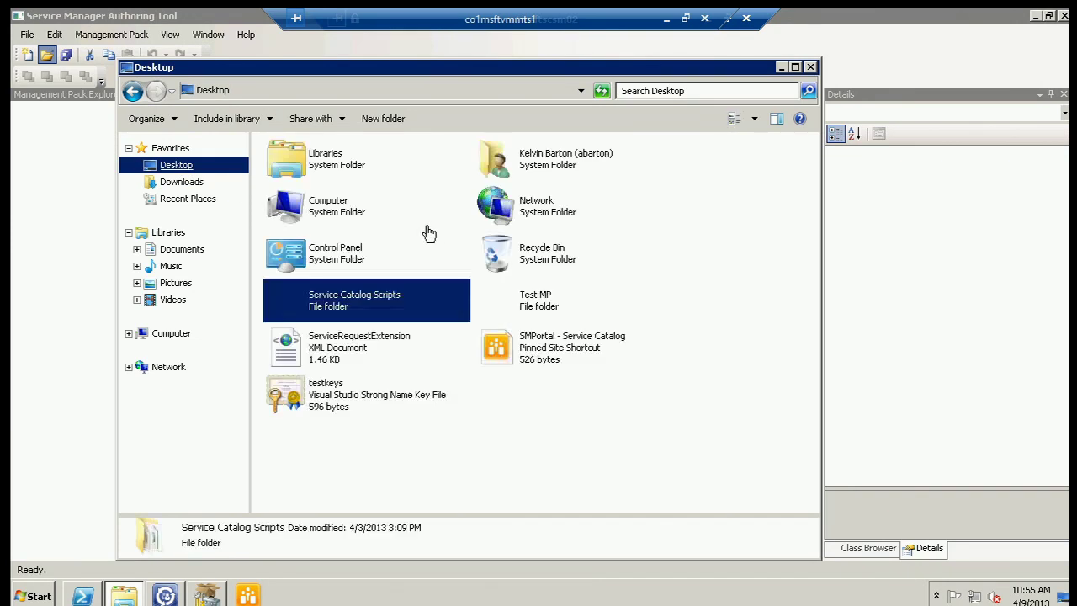
double_click(529, 301)
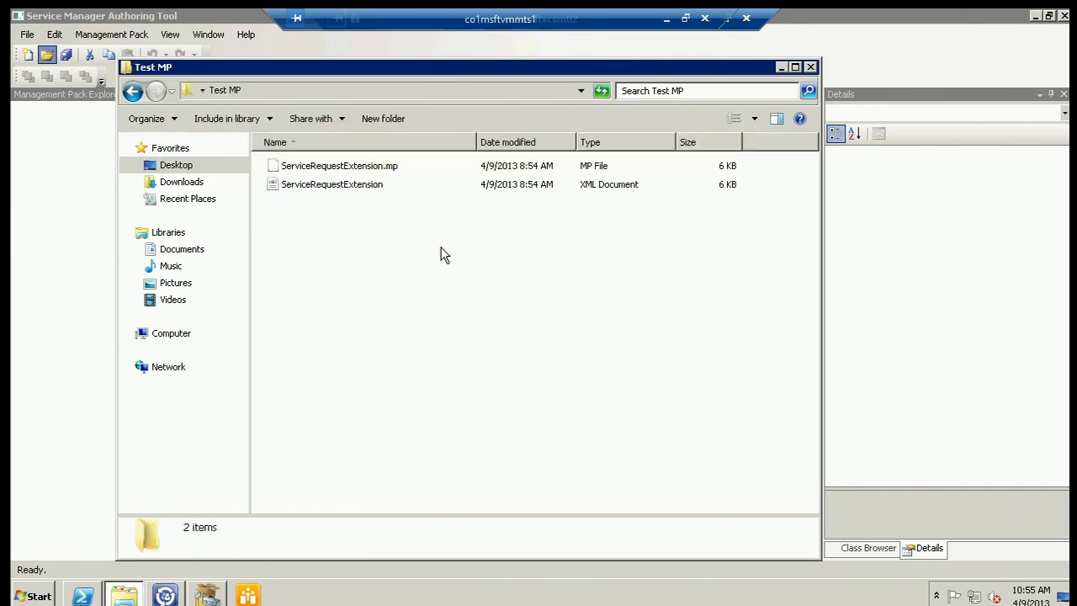
right_click(341, 184)
mouse_move(396, 240)
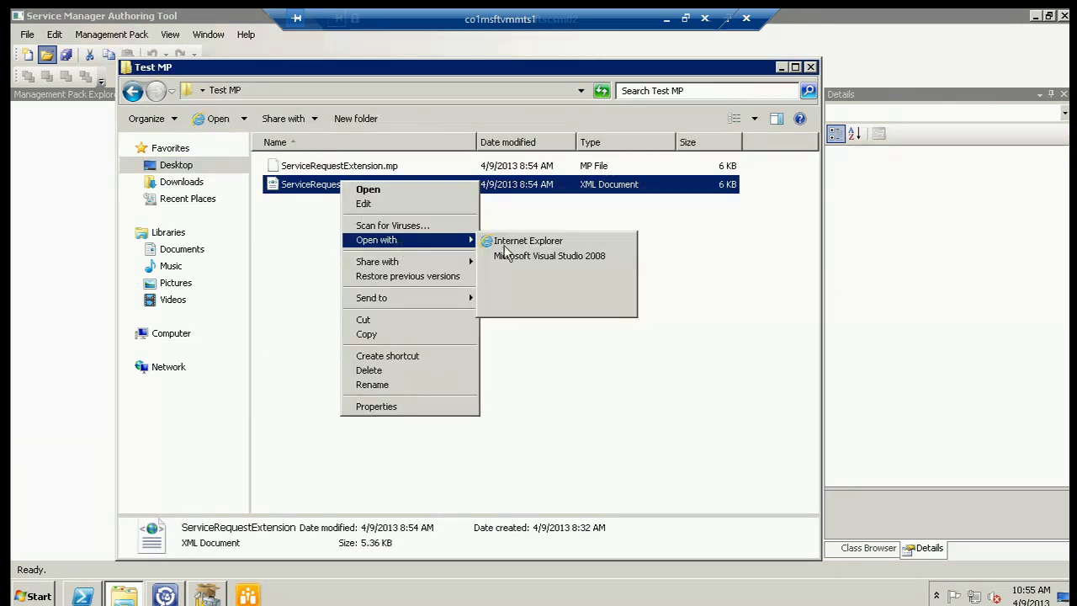
left_click(511, 271)
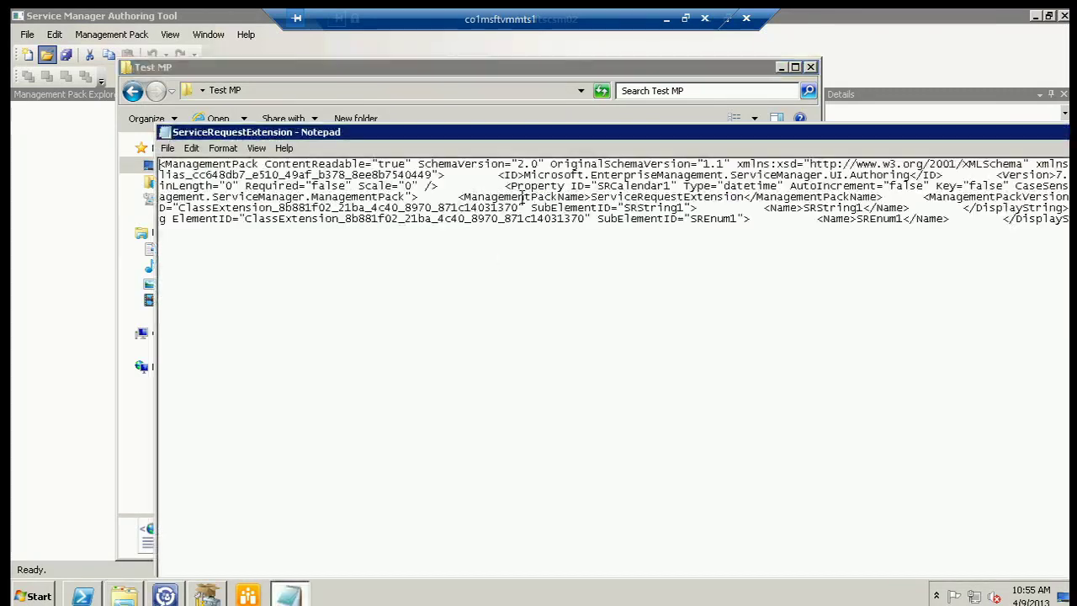
- Turn on word wrap and copy the ClassType ID ClassExtension_8b881f02_21ba_4c40_8970_871c14031370 from the XML
left_click(223, 148)
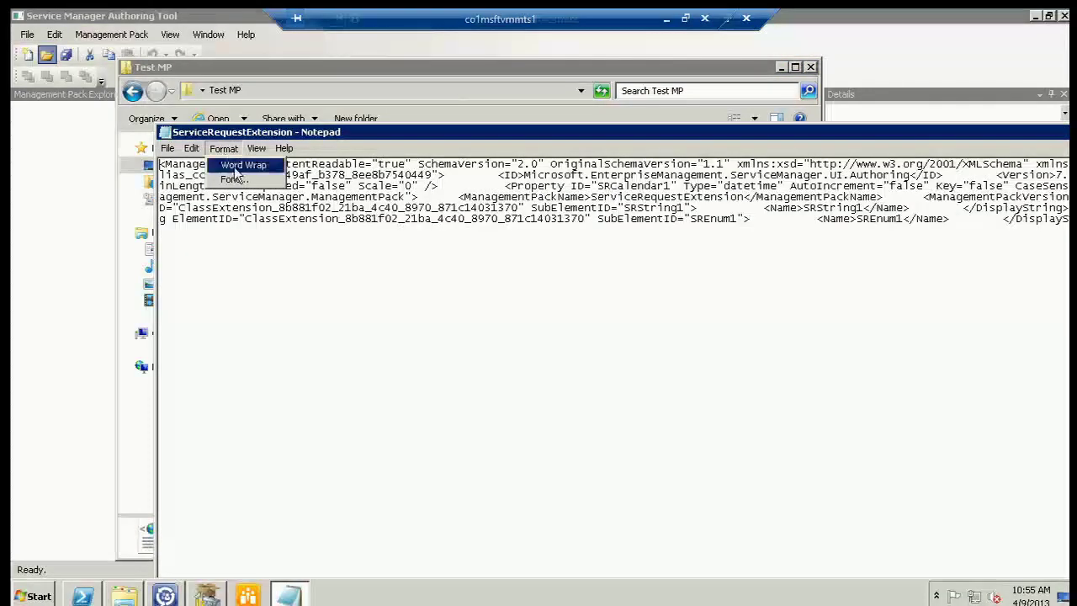
left_click(241, 163)
left_click_drag(278, 132, 230, 44)
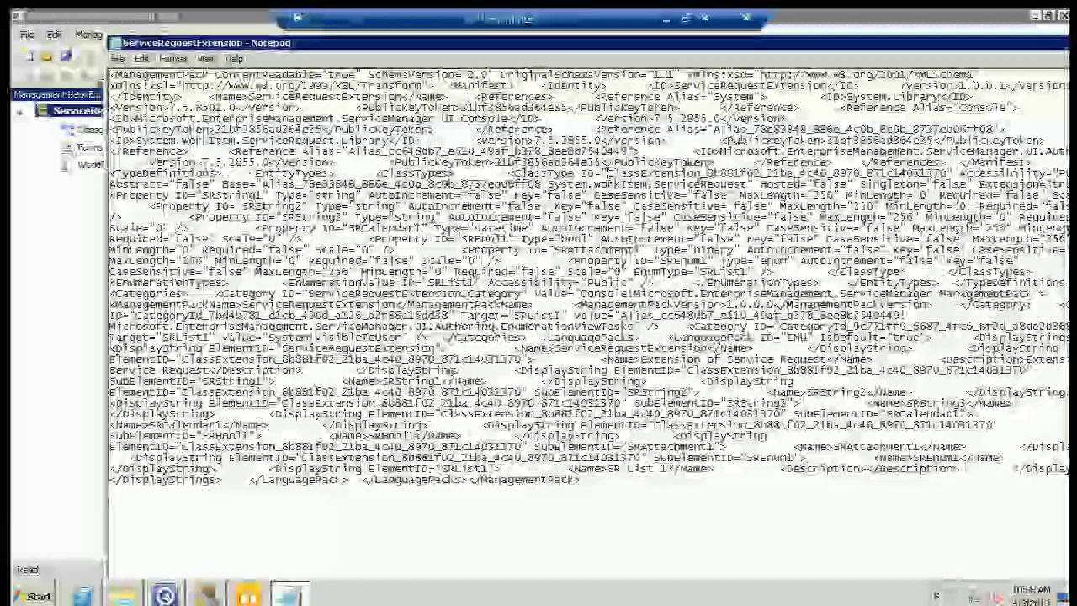
left_click_drag(608, 172, 947, 173)
key("ctrl+c")
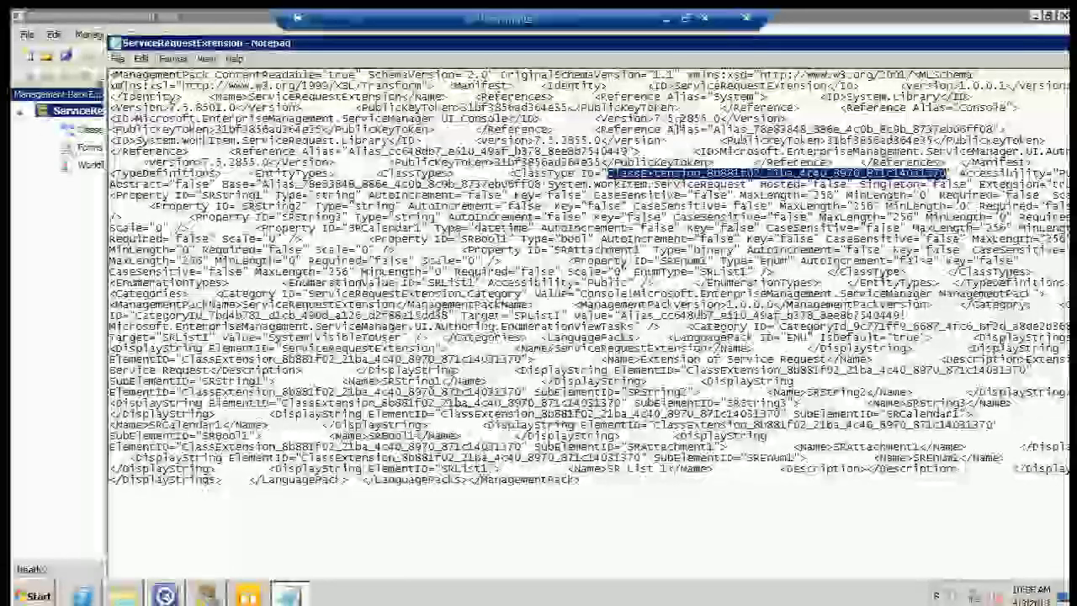
- Back in the Authoring Tool, examine the full Internal Name of the Extension of Service Request class
left_click(46, 199)
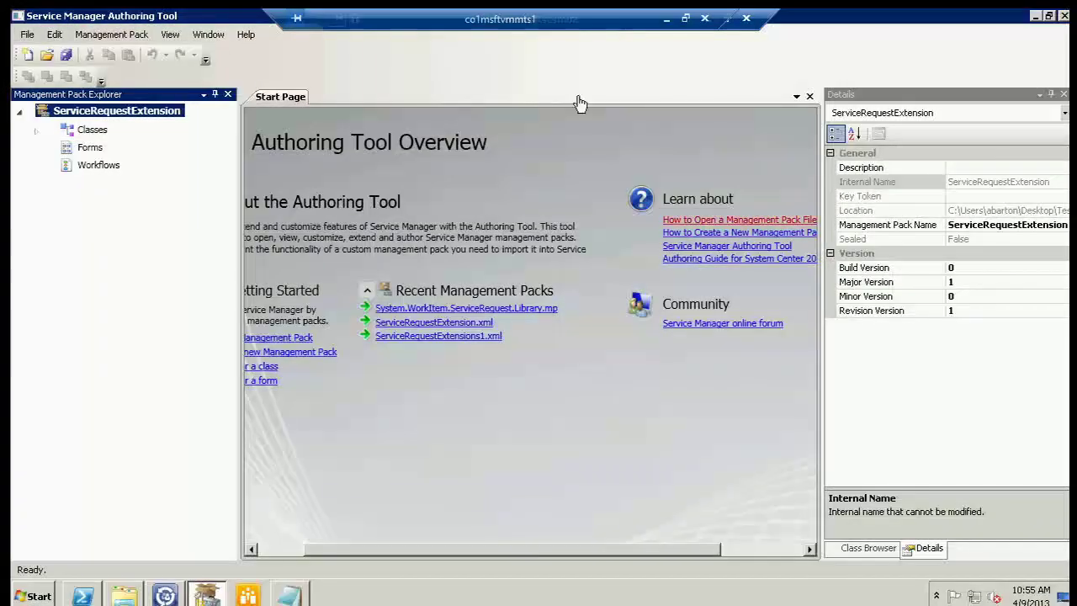
left_click(36, 131)
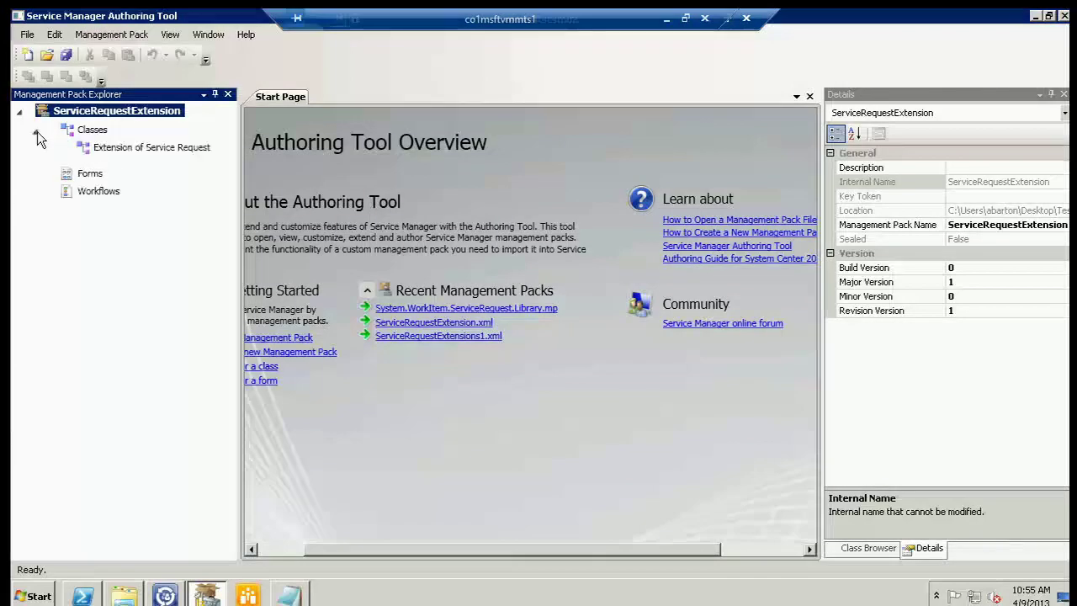
left_click(144, 151)
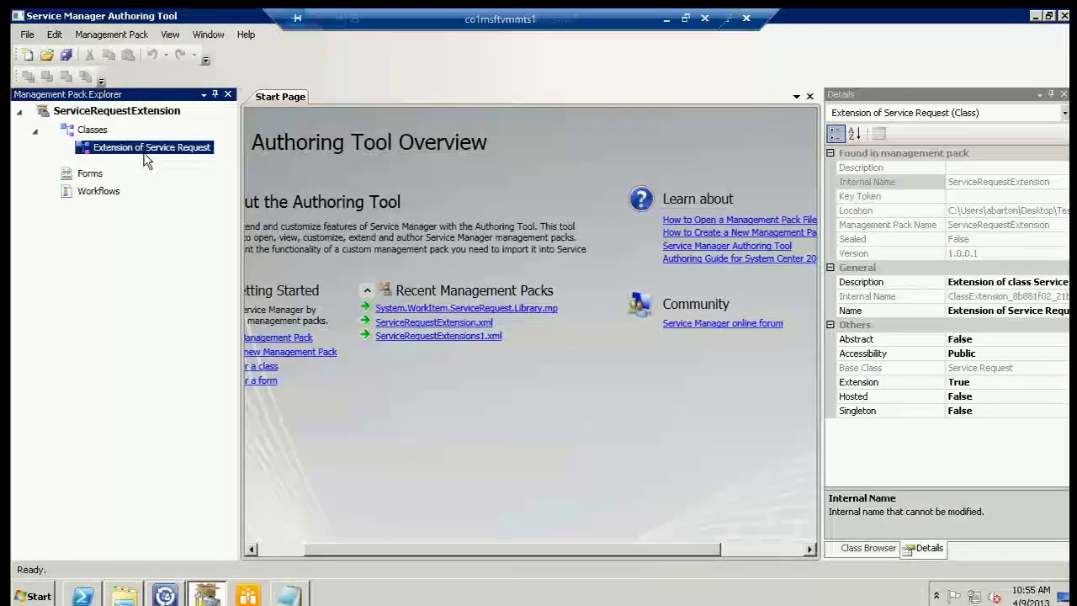
left_click(954, 299)
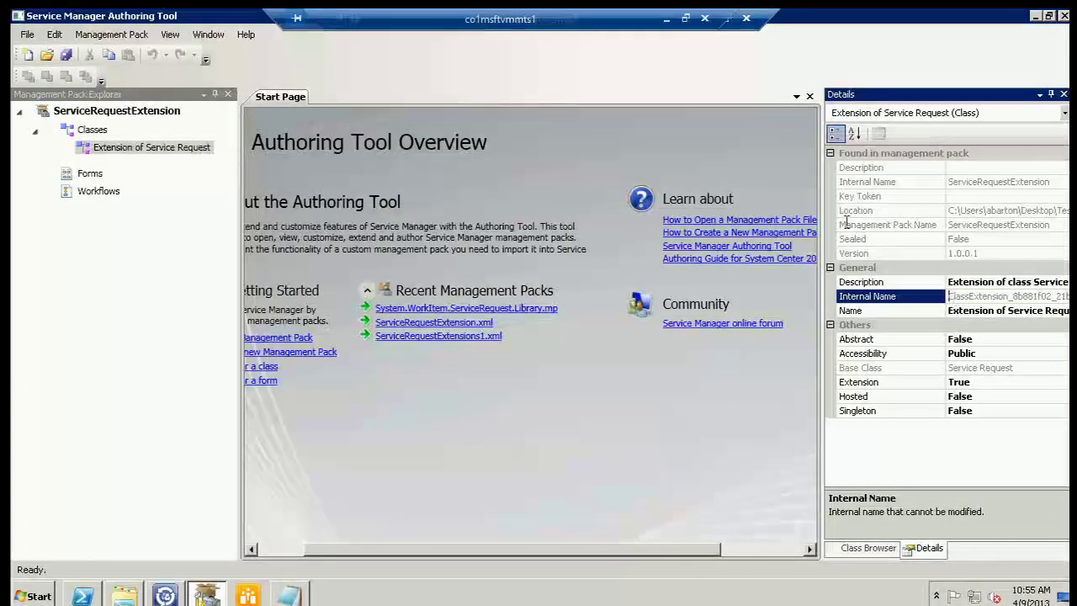
key("End")
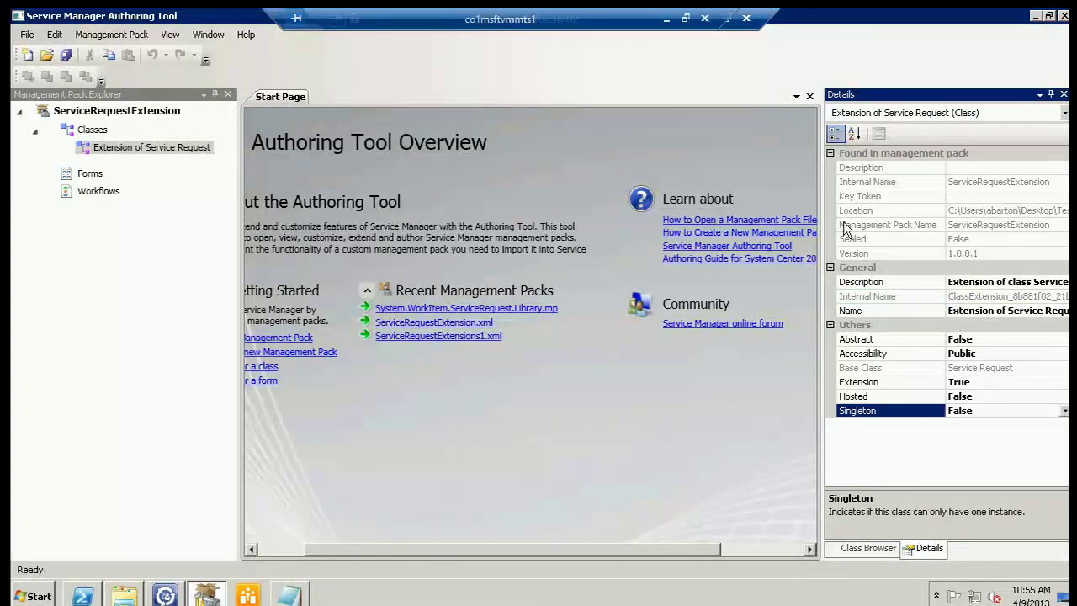
left_click(954, 297)
left_click(950, 296)
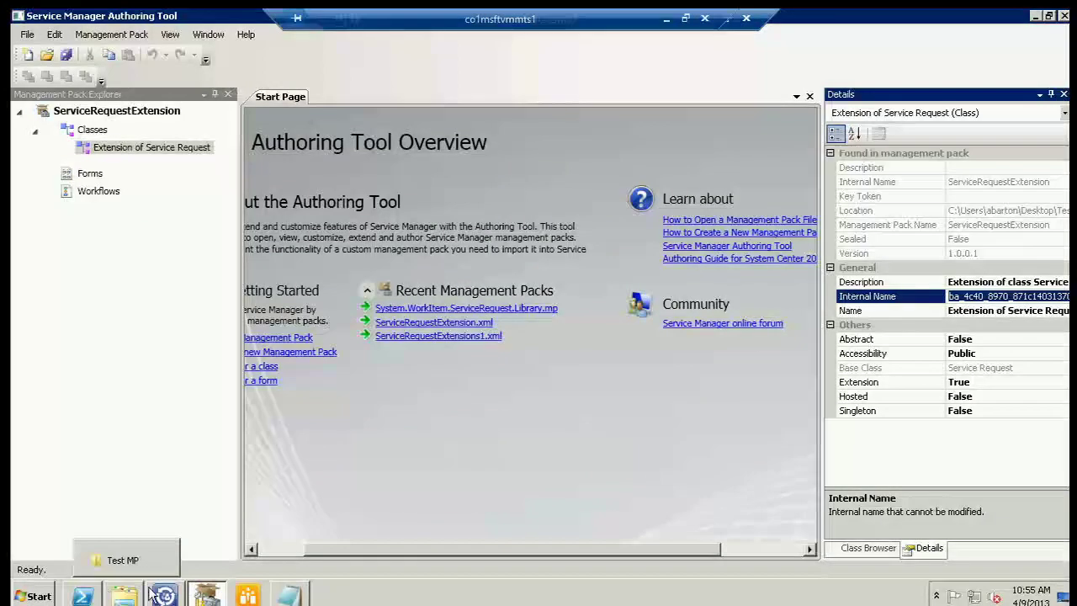
- Switch to PowerShell, append ClassExtension_8b881f02_21ba_4c40_8970_871c14031370 to the pending convert-RO.ps1 command and run it
left_click(82, 595)
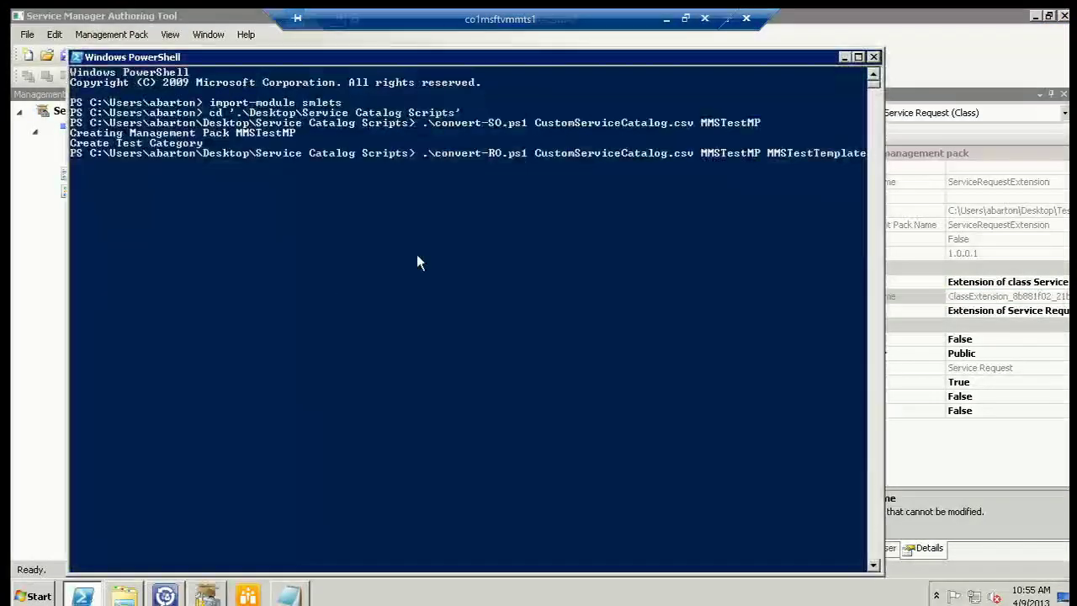
right_click(613, 225)
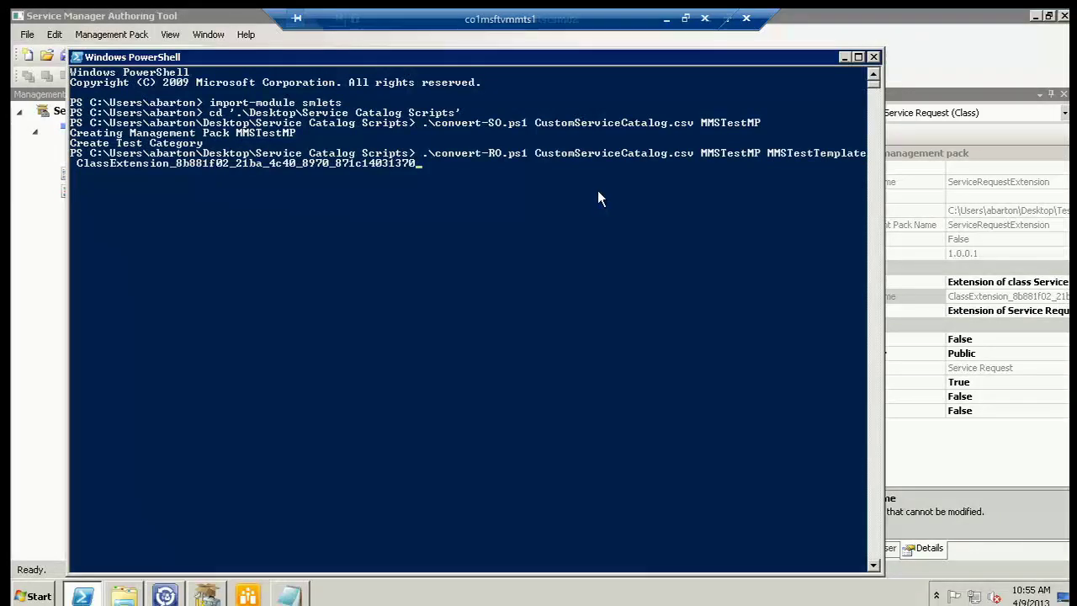
key("Return")
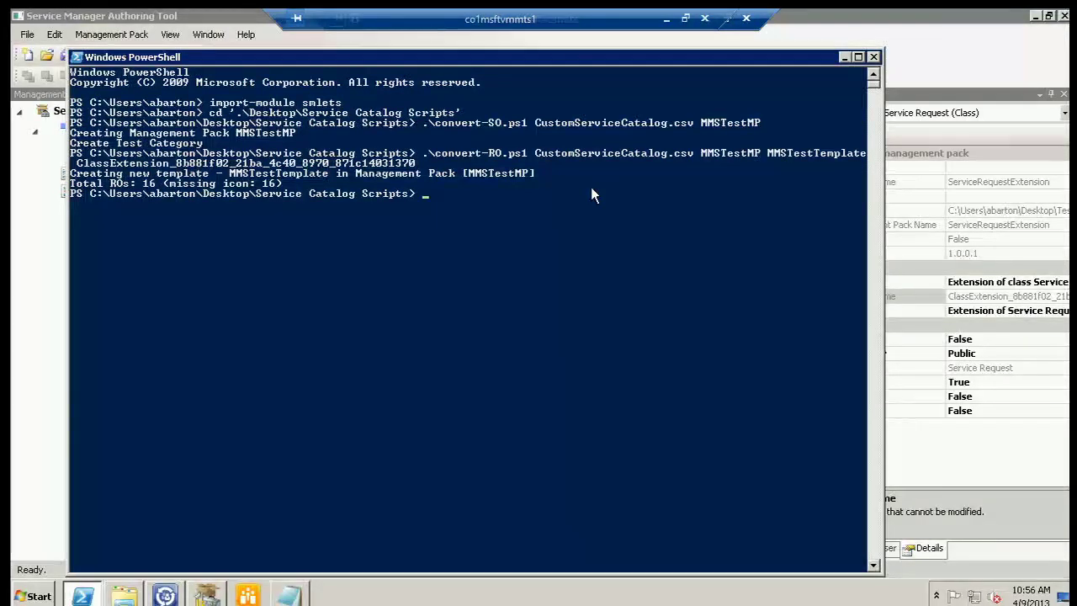
- Run the .\Link-SORO.ps1 script in PowerShell to link the service offerings with their request offerings
left_click_drag(190, 185, 259, 192)
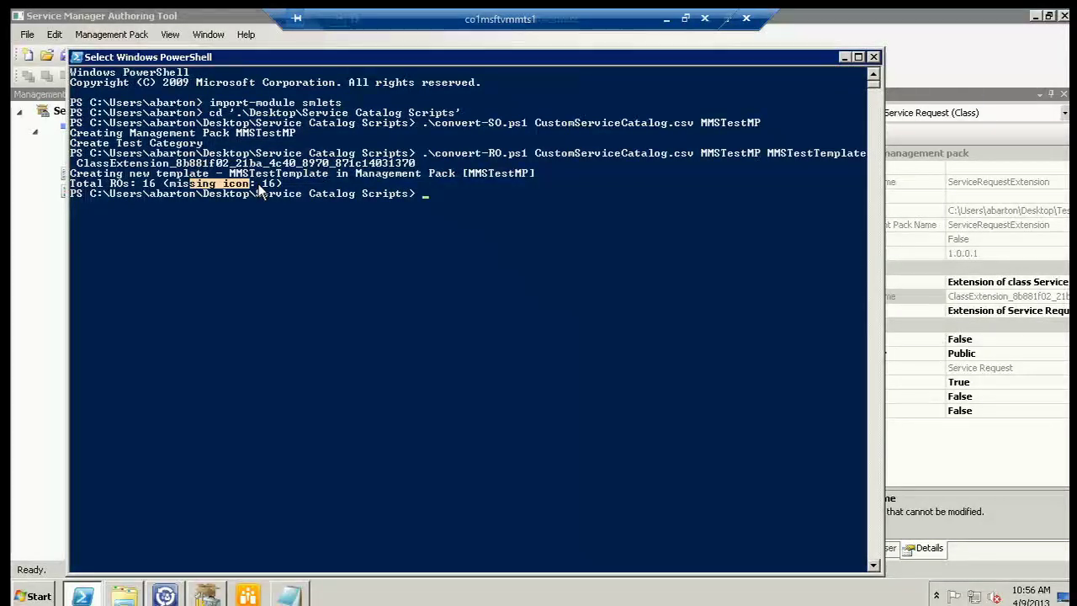
right_click(427, 222)
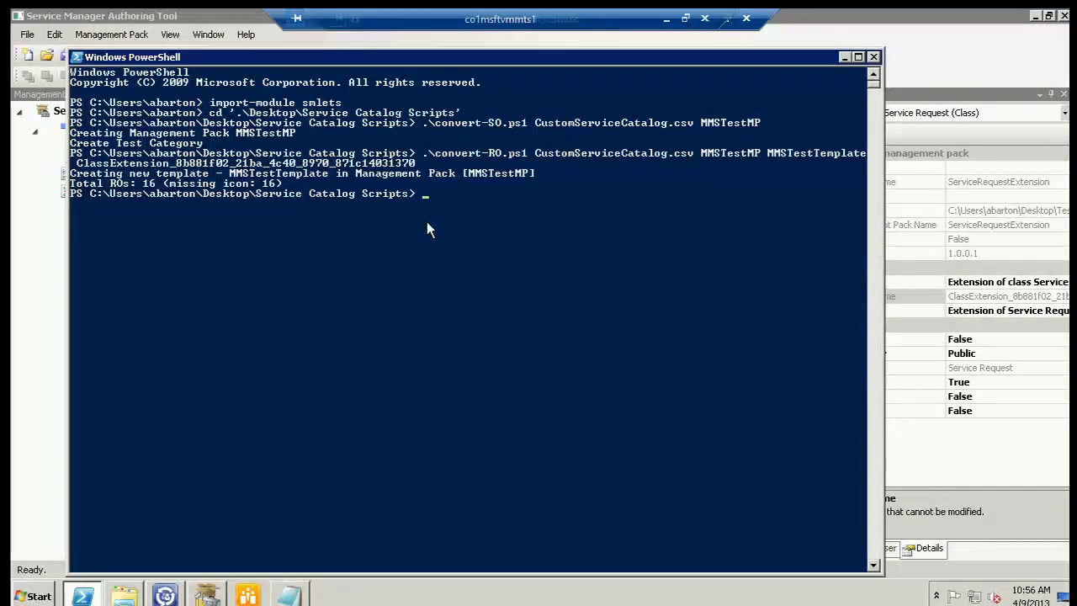
type(".\\Link-SORO.ps1")
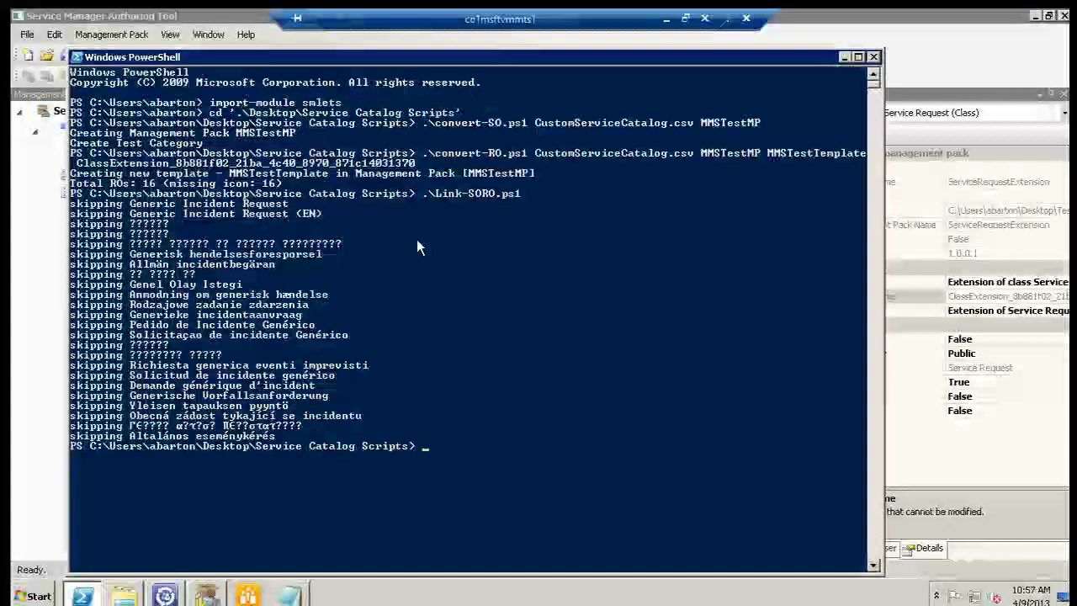
- Switch to the SMPortal browser window and open the request form for Service Manager under the Report a problem service offering
left_click(247, 596)
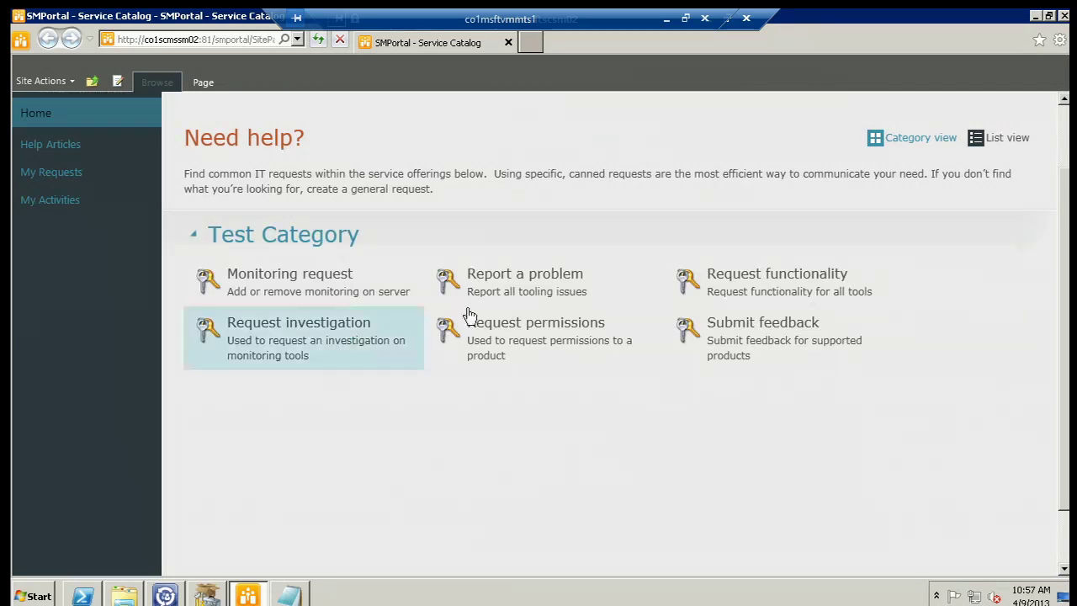
left_click(484, 275)
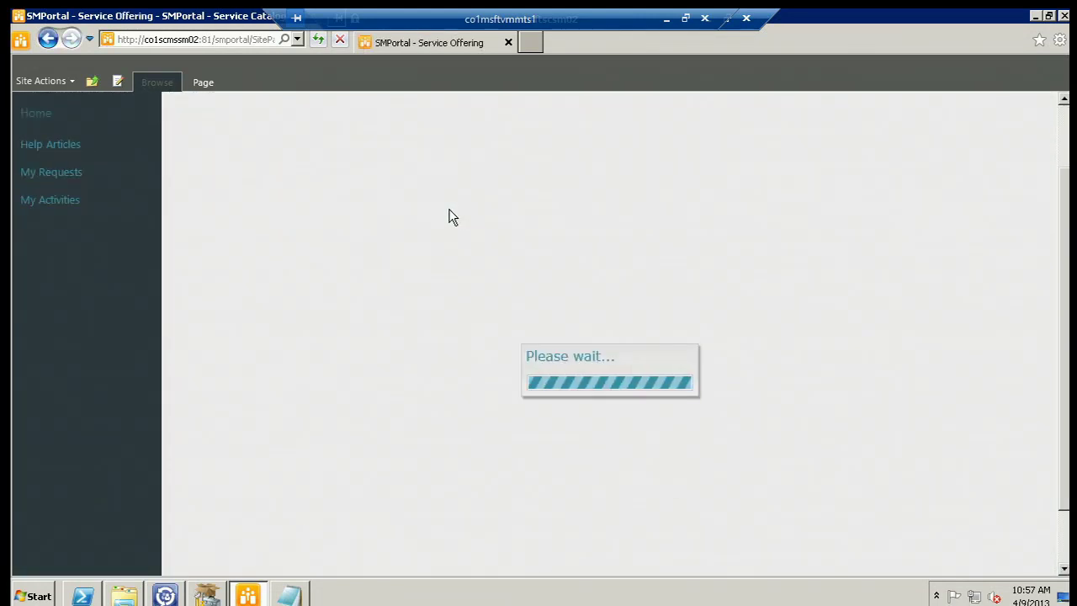
left_click(277, 409)
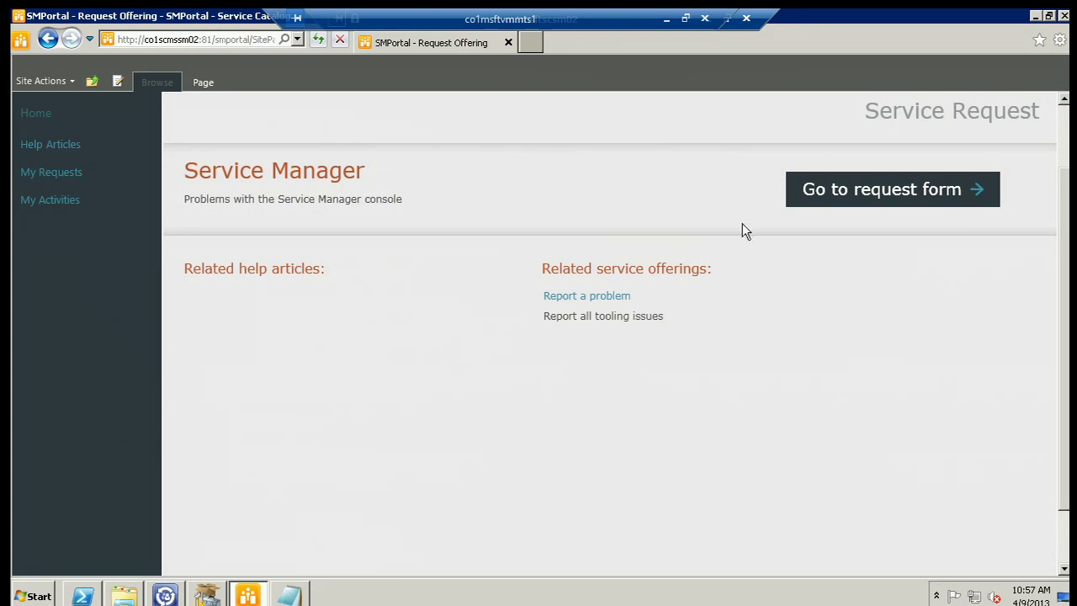
left_click(873, 190)
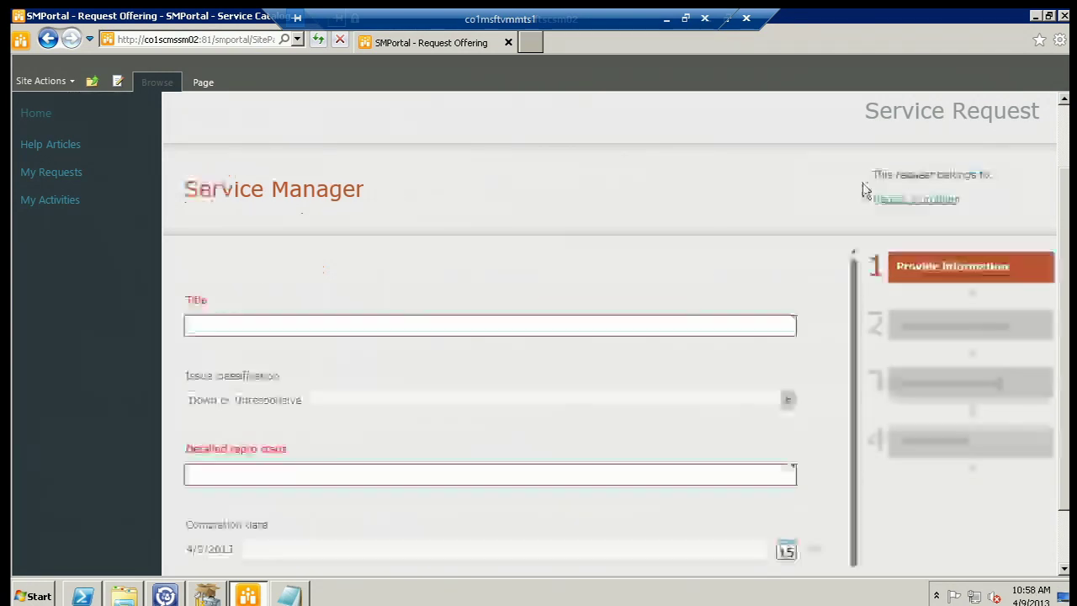
- Fill in the first request page with title test, repro steps Test and Experiencing now enabled, keep Down or Unresponsive, and continue
left_click(644, 324)
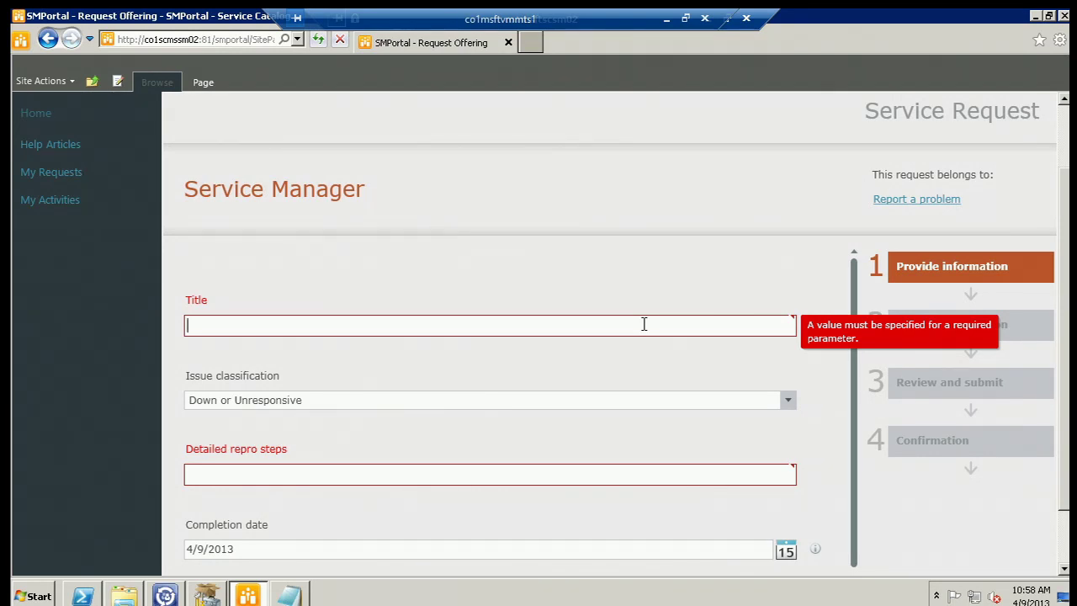
type("test")
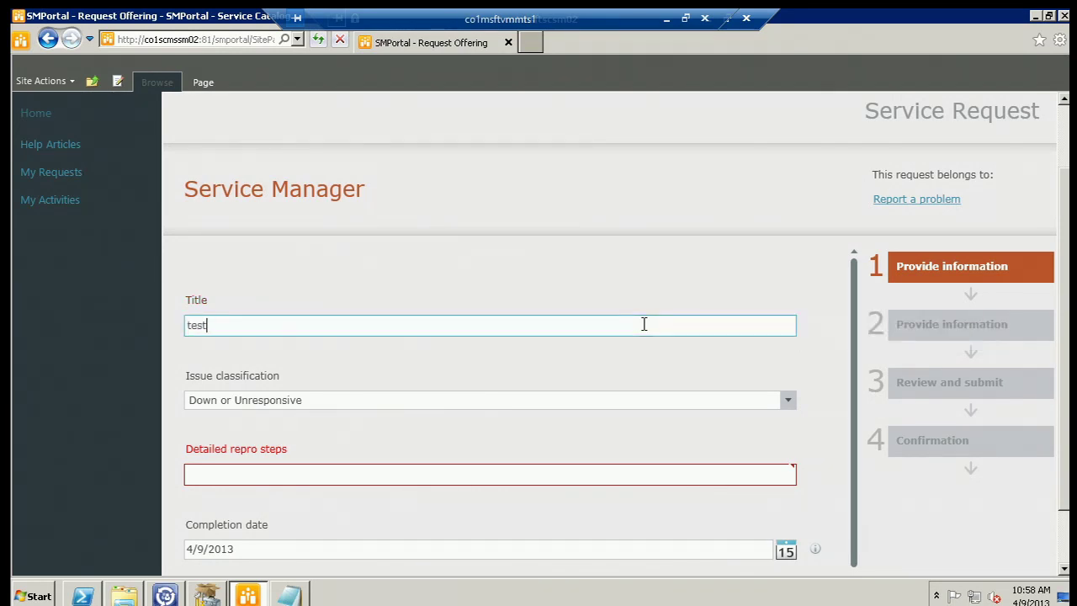
left_click(787, 402)
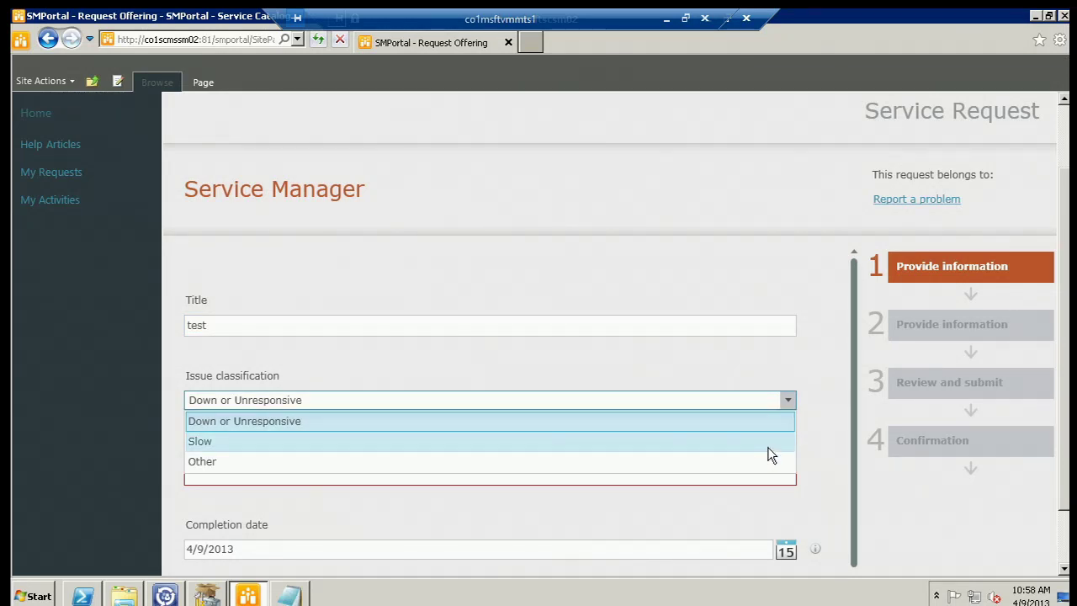
left_click(791, 402)
left_click(653, 473)
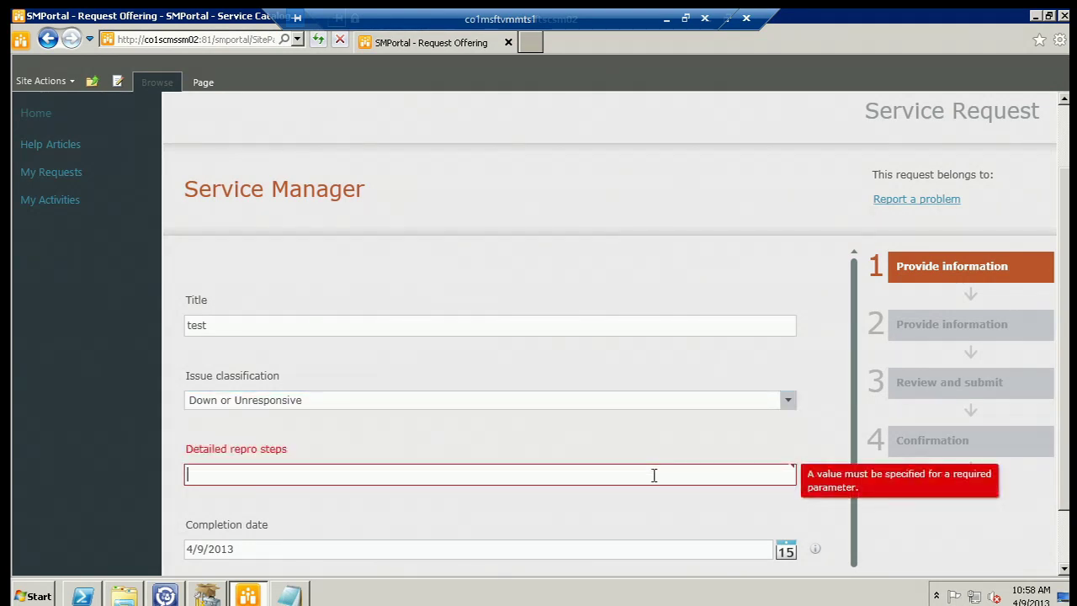
type("Test")
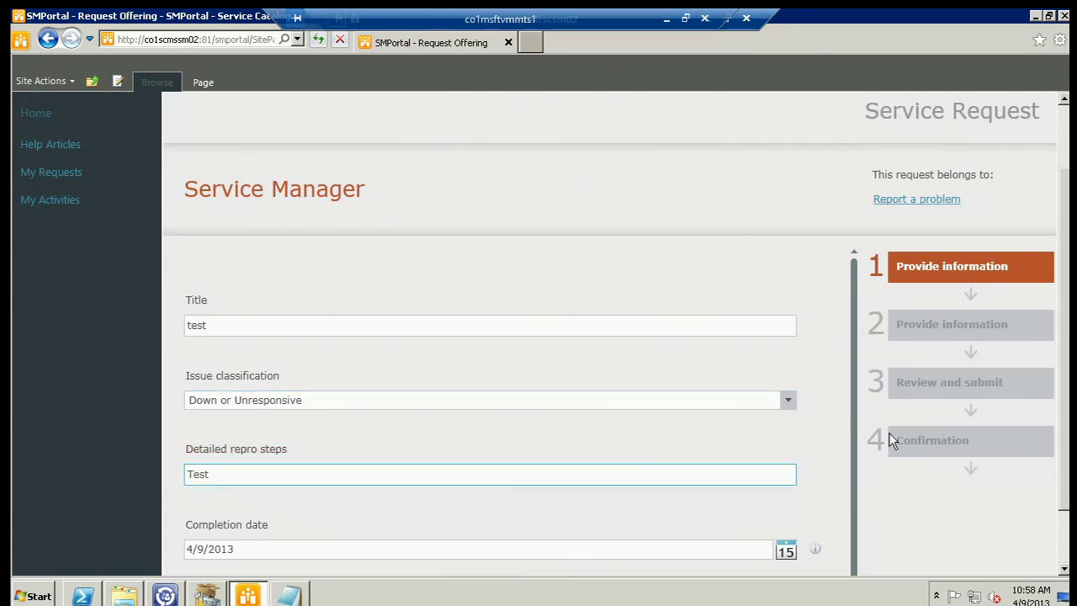
scroll(470, 523, "down", 2)
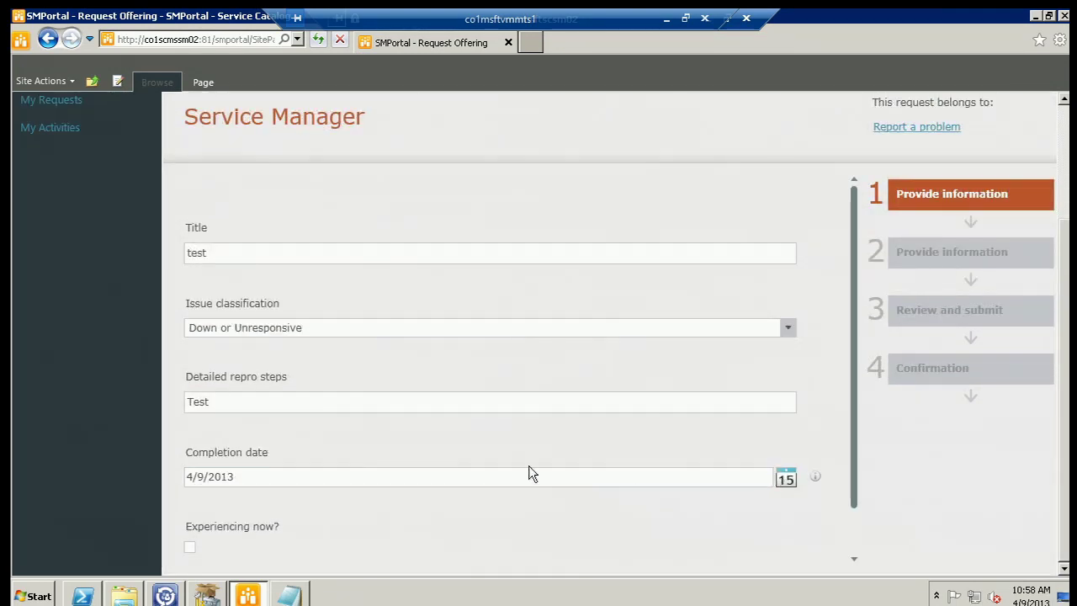
left_click(189, 548)
scroll(848, 563, "down", 2)
left_click(700, 552)
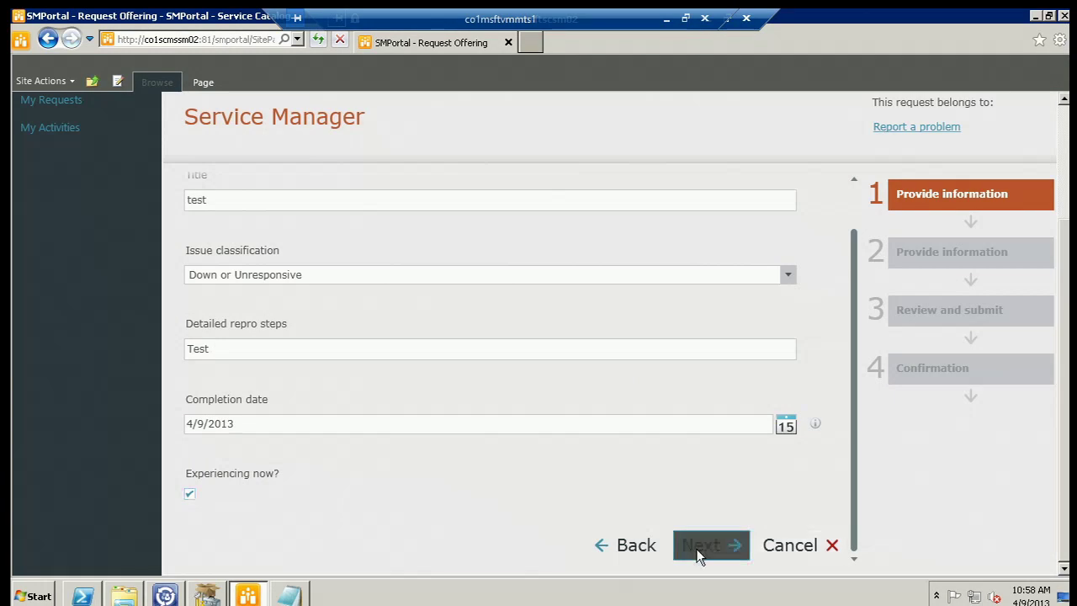
- Choose Value 1 as the team on the second page, review the entered information and submit the request
left_click(337, 254)
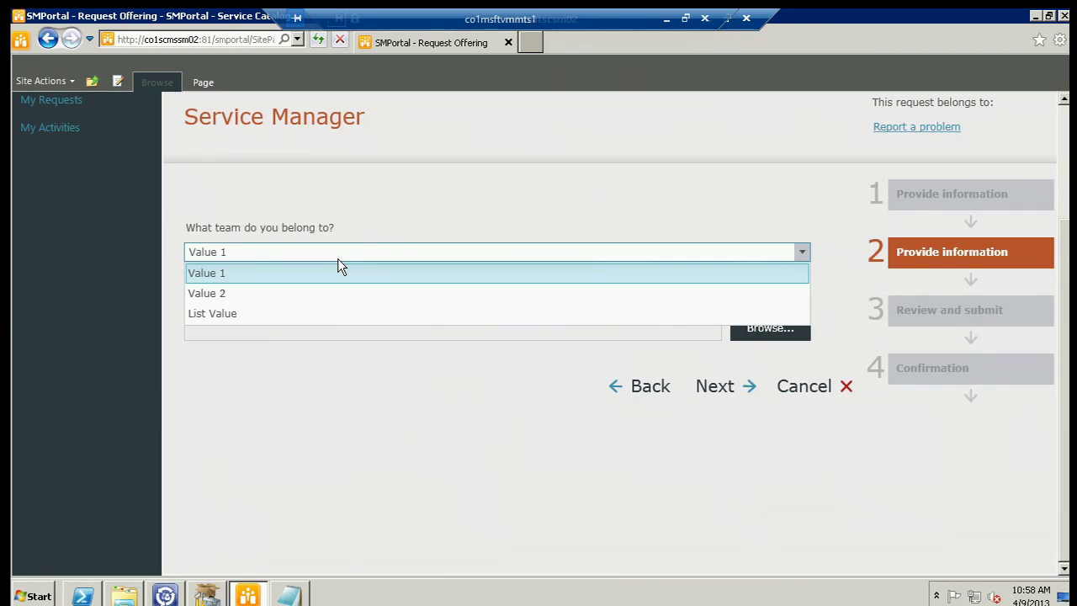
left_click(347, 272)
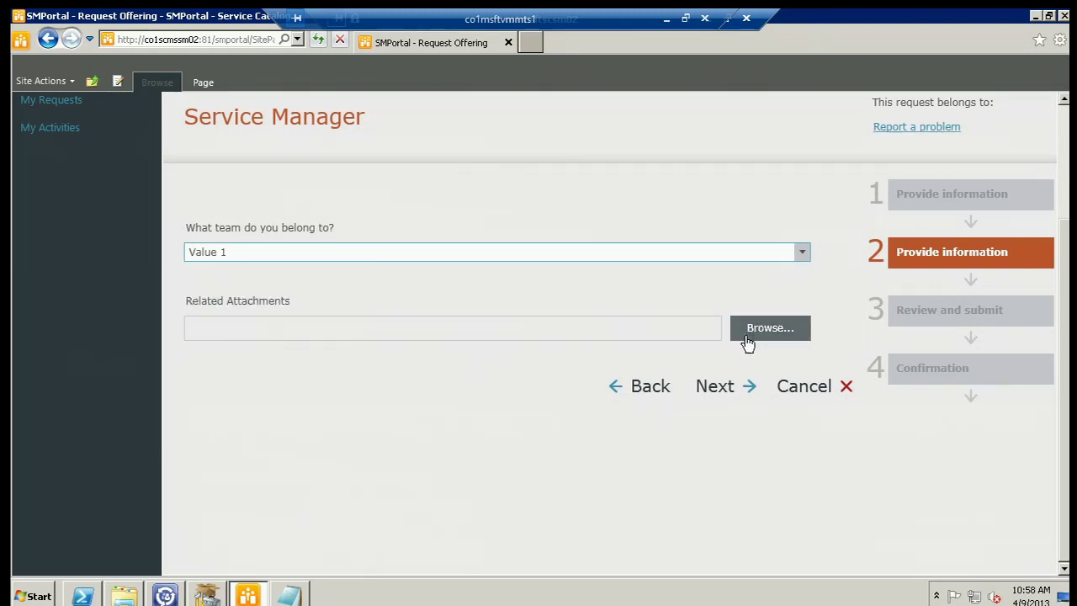
left_click(726, 388)
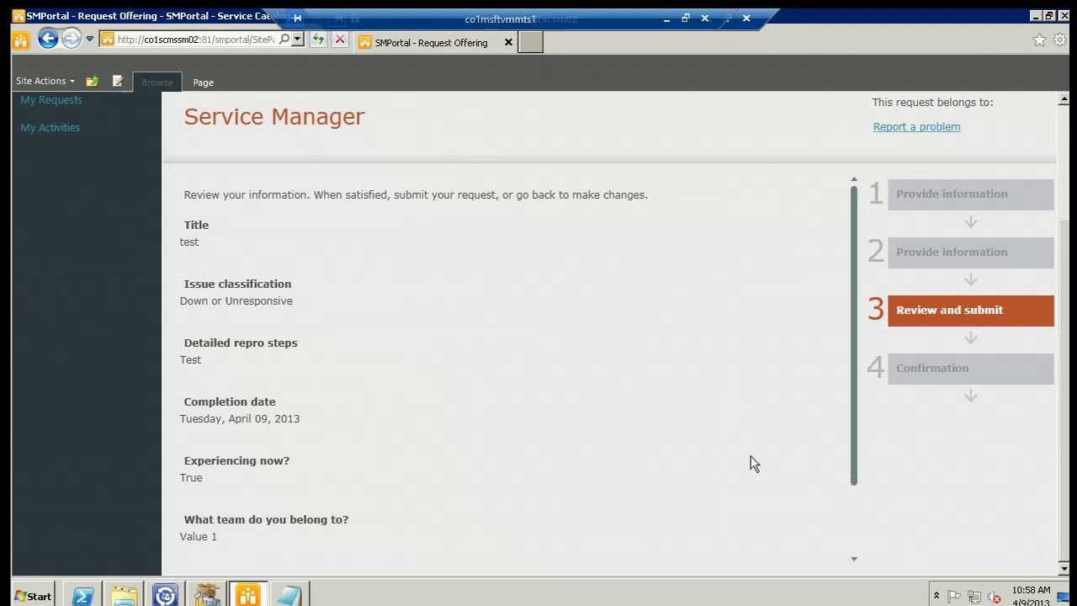
scroll(854, 544, "down", 2)
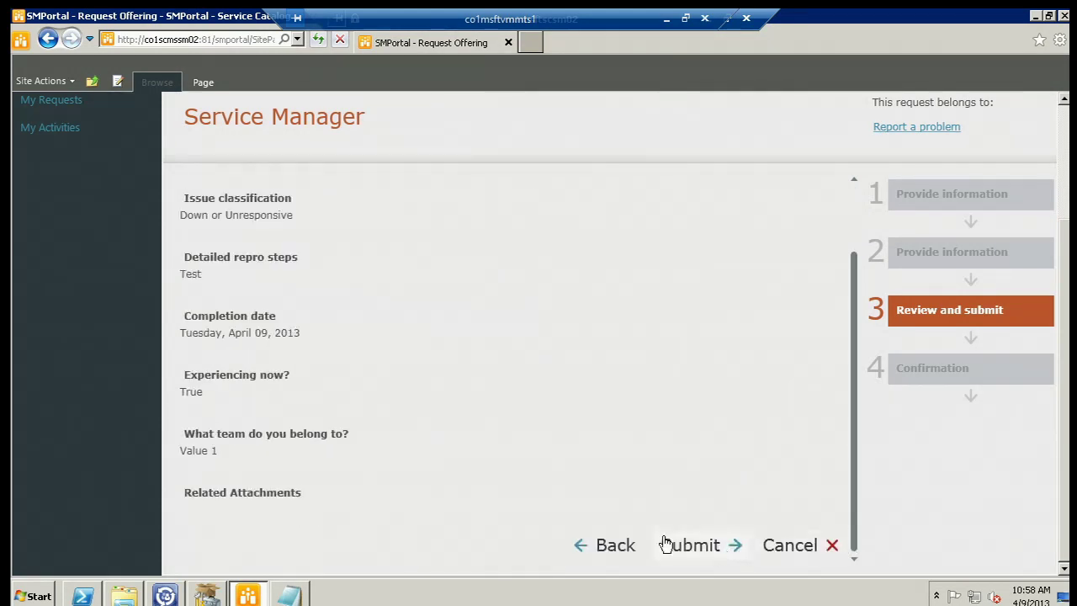
left_click(704, 547)
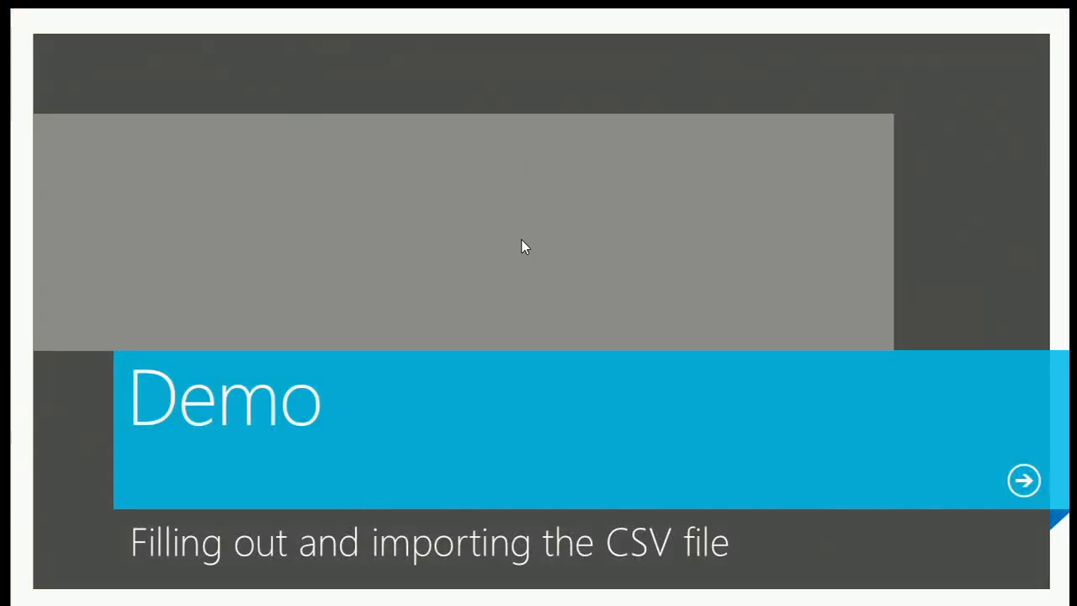
key("Left")
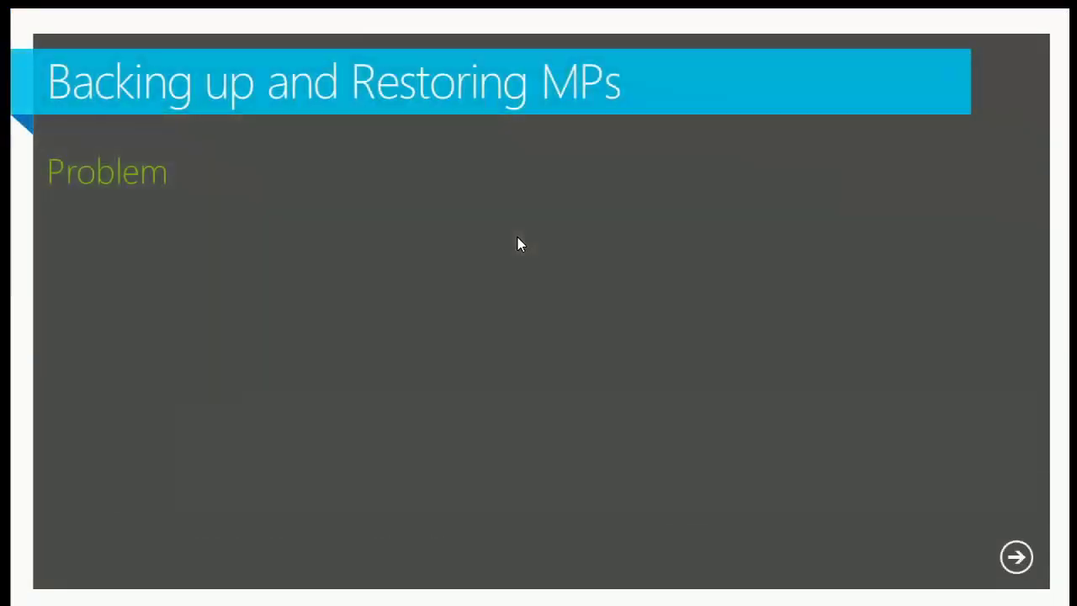
key("Right")
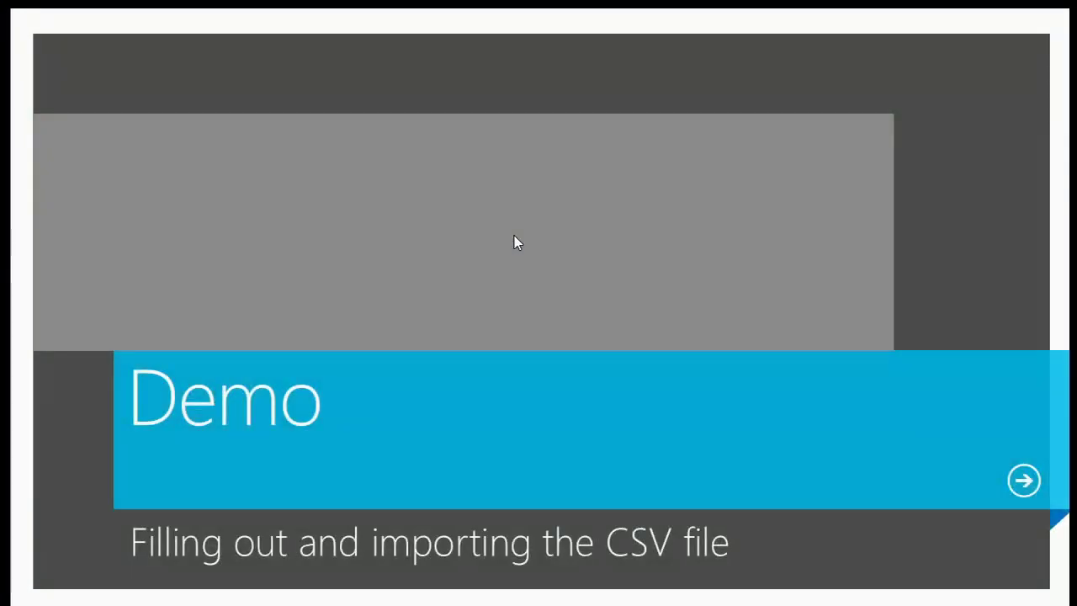
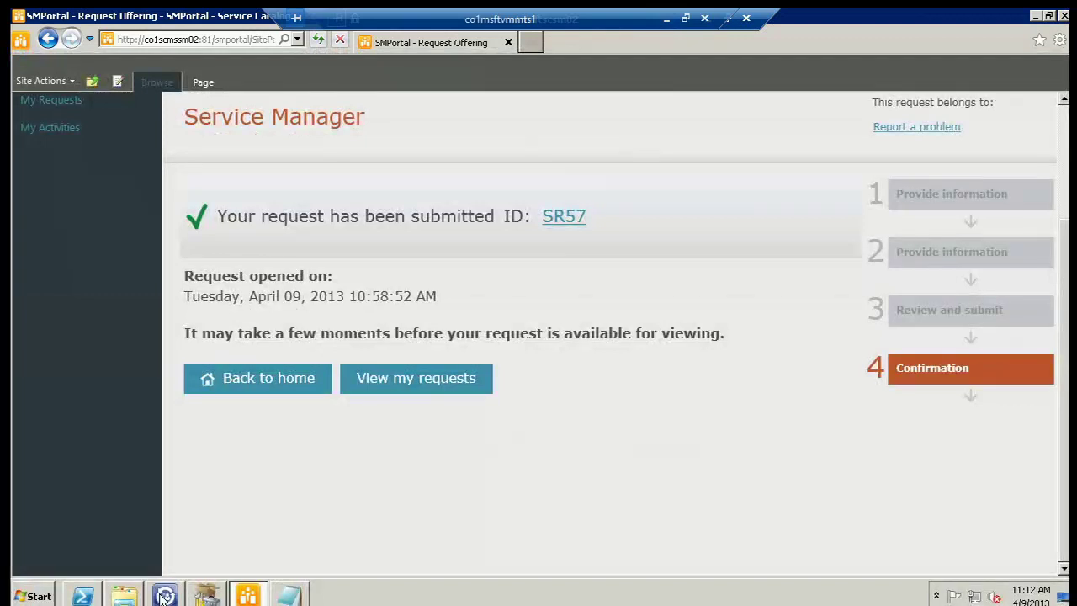
- Switch to the Service Manager Console and open the All Open Service Requests view under Service Request Fulfillment in Work Items
left_click(165, 596)
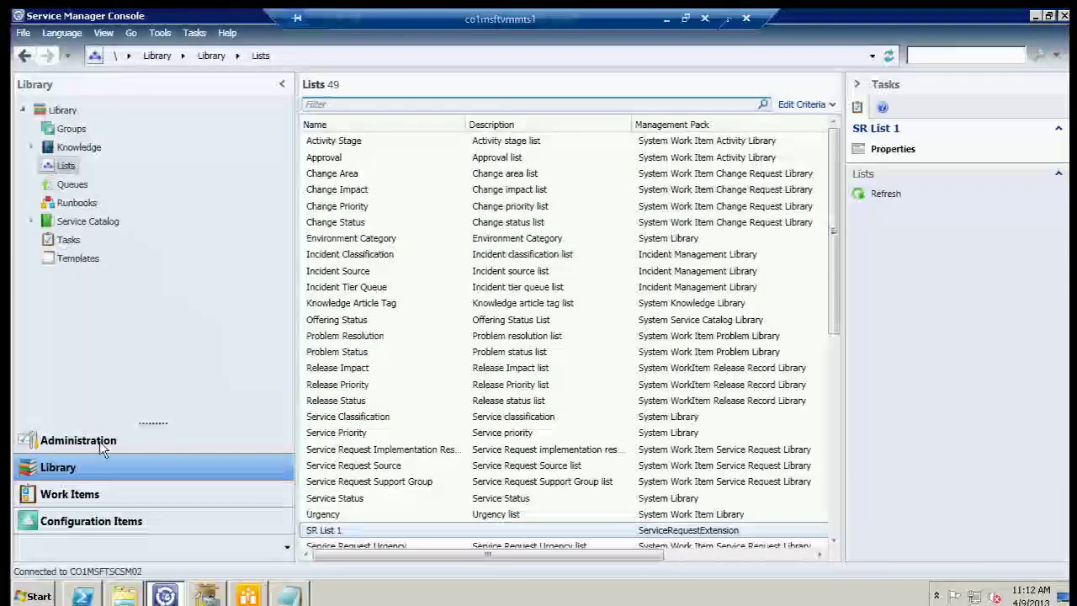
left_click(106, 488)
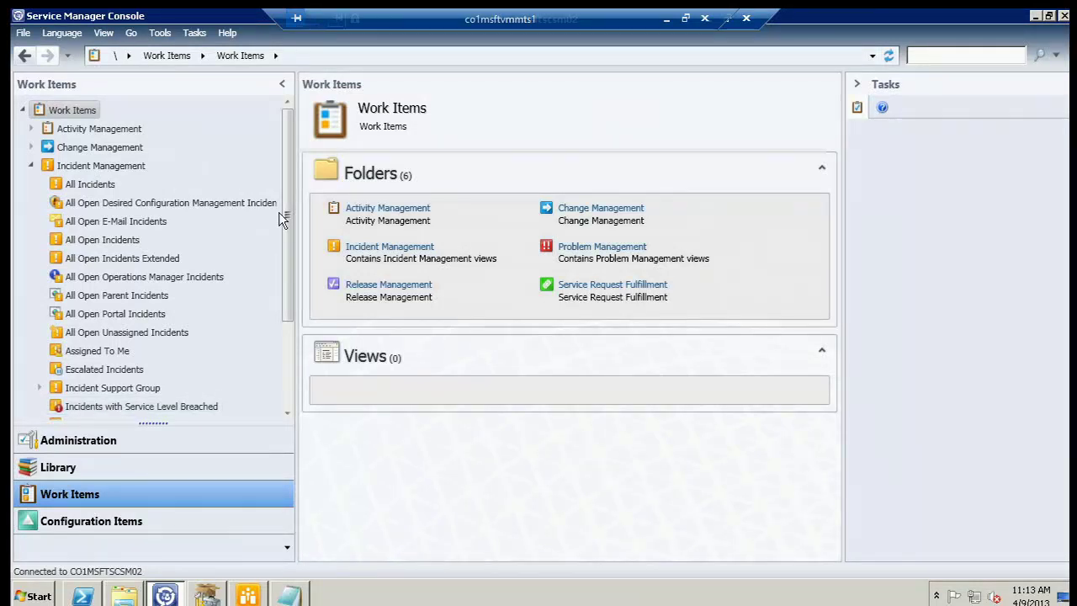
left_click_drag(290, 222, 288, 408)
left_click(30, 409)
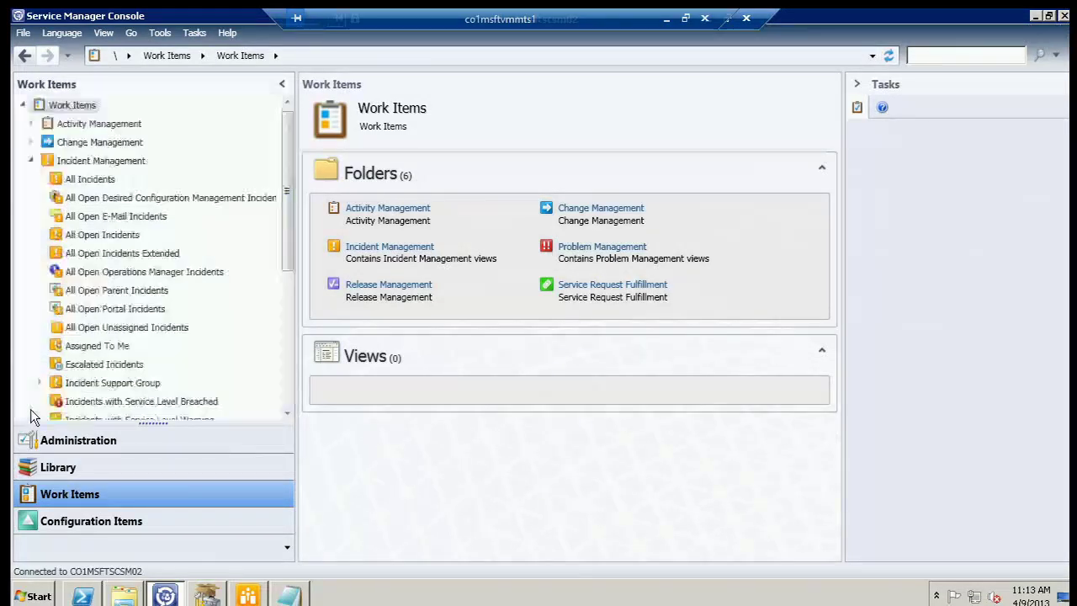
scroll(287, 288, "down", 3)
left_click(286, 346)
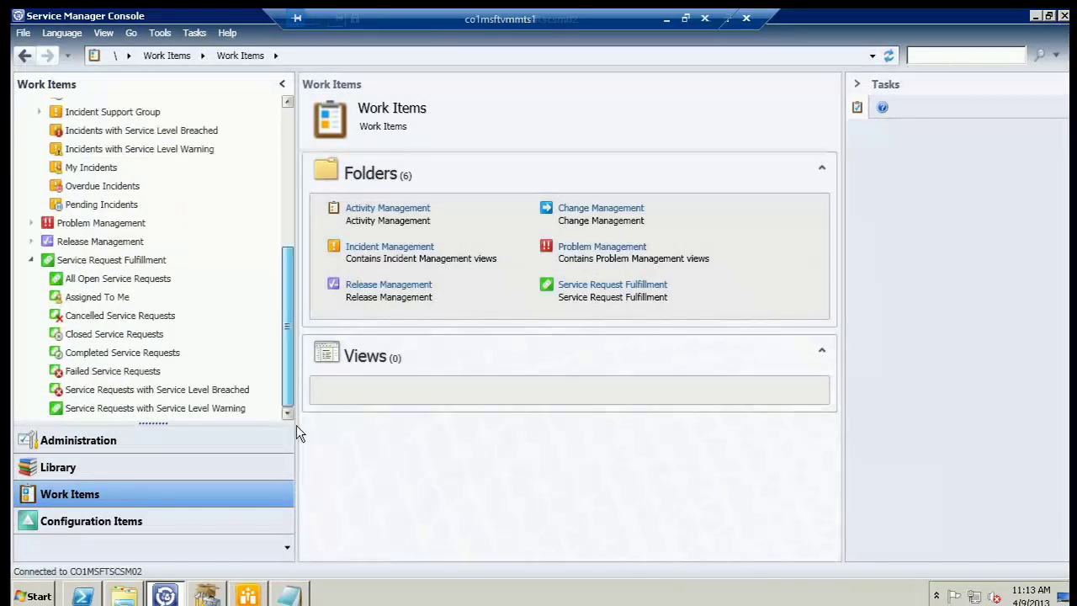
left_click(109, 279)
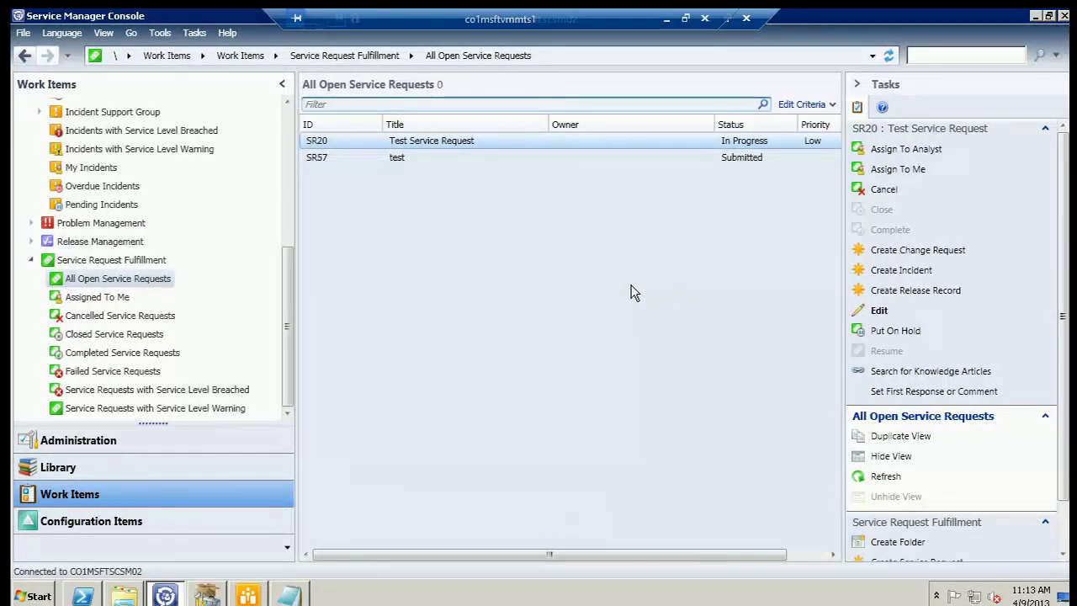
- Open the Test Service Request, view its Extensions fields and close the form
key("Return")
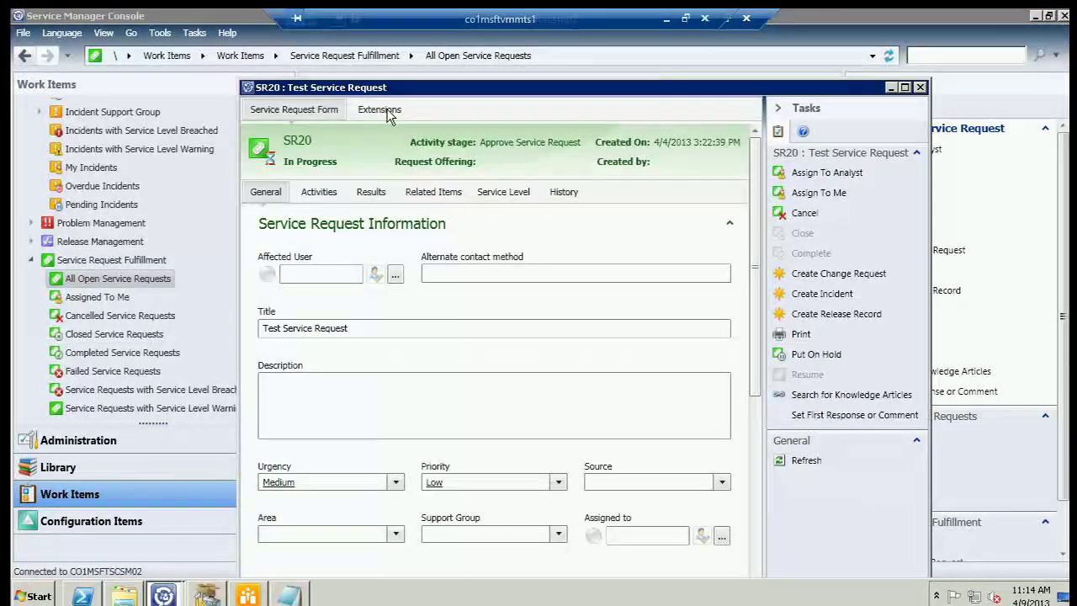
left_click(386, 111)
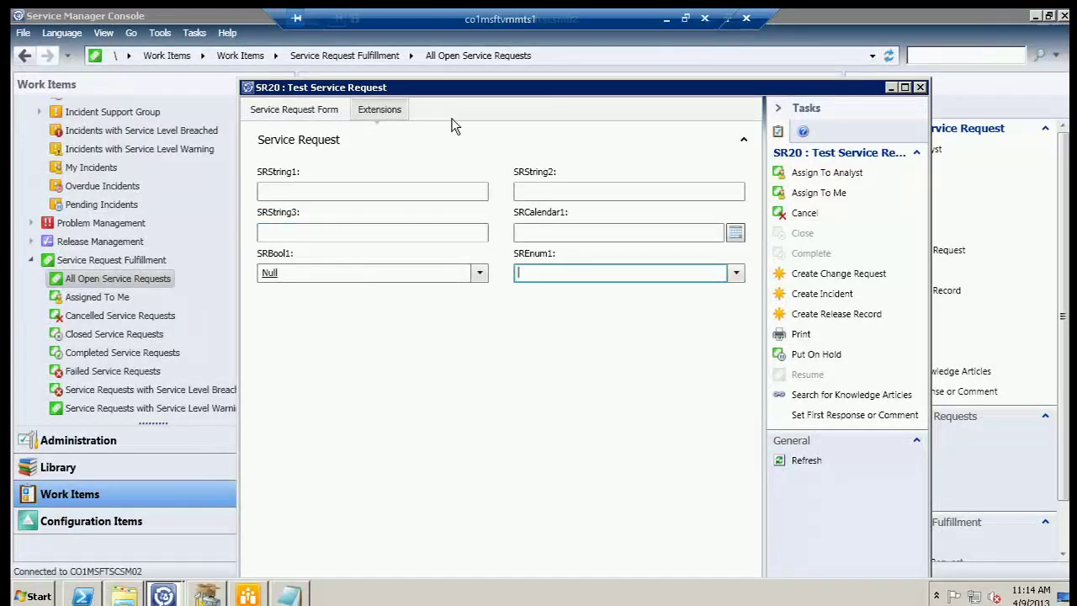
left_click(240, 30)
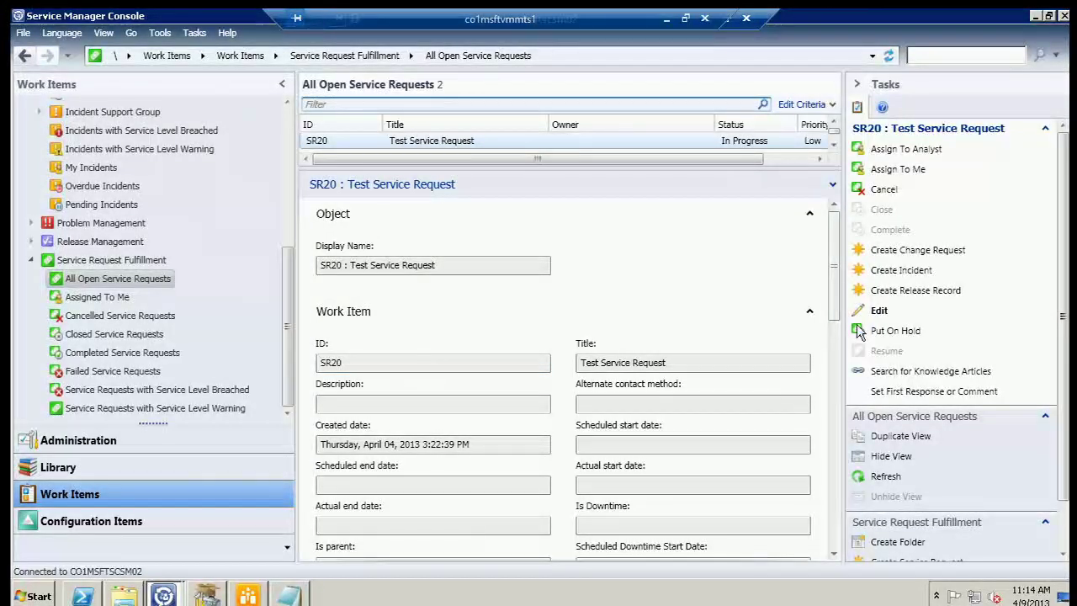
- Examine the custom SR extension properties at the end of the Test Service Request's details preview
left_click_drag(832, 331, 829, 528)
left_click(596, 406)
key("Tab")
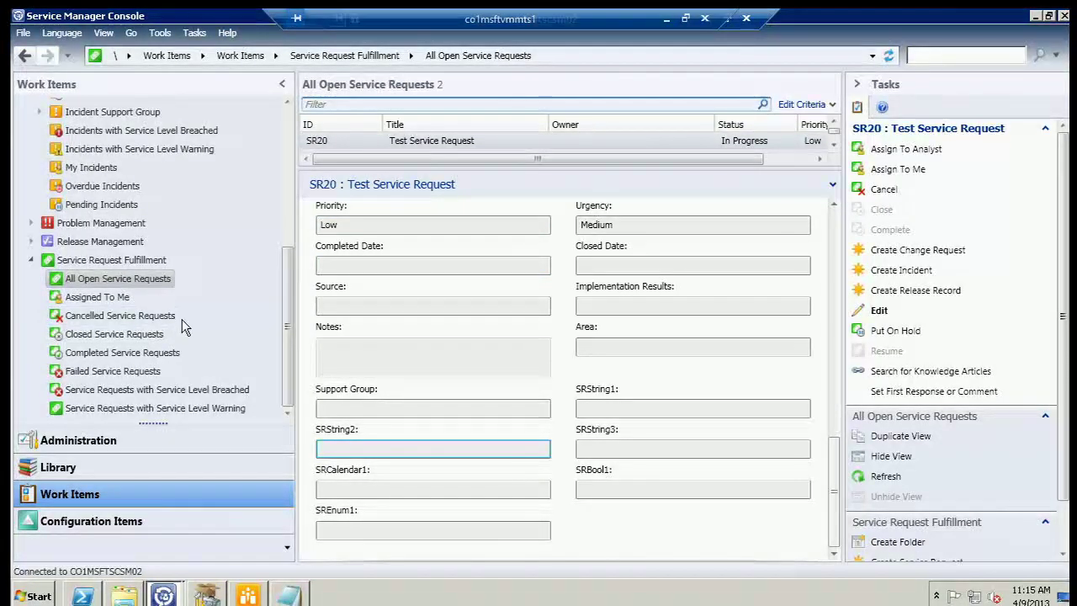
- Open the Library workspace and expand its Knowledge folder
left_click(191, 467)
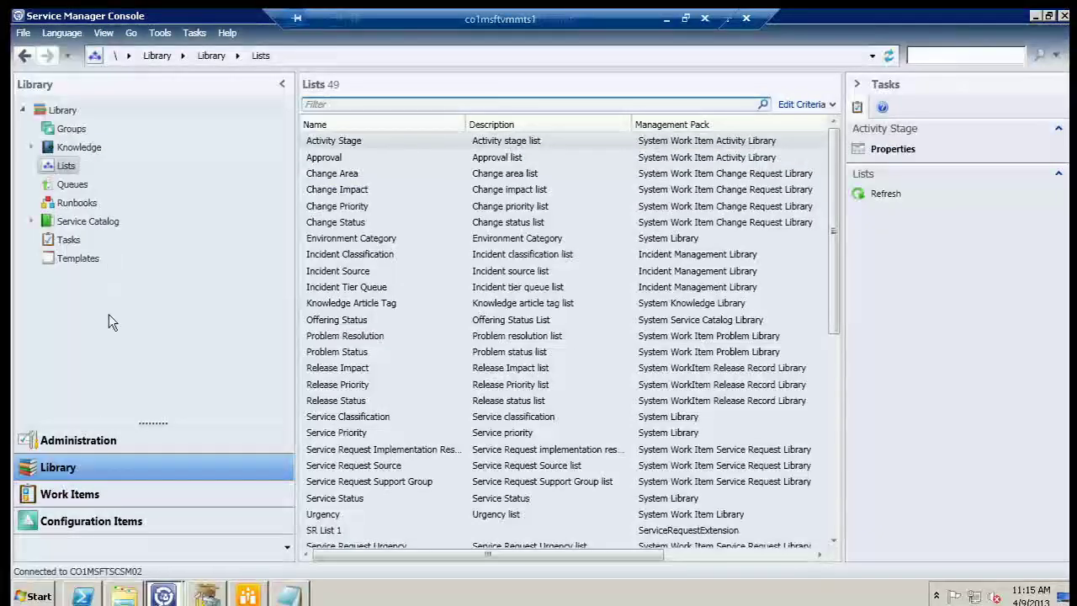
left_click(32, 148)
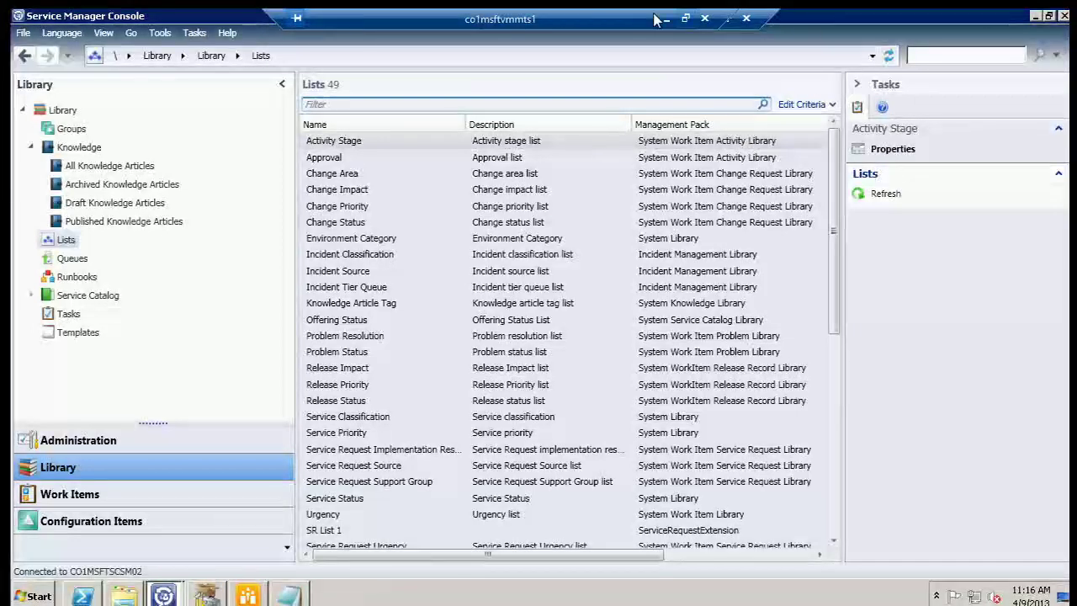
- Switch back to the SMPortal browser window, return to the home page and open the Operations Manager request under Report a problem
left_click(247, 596)
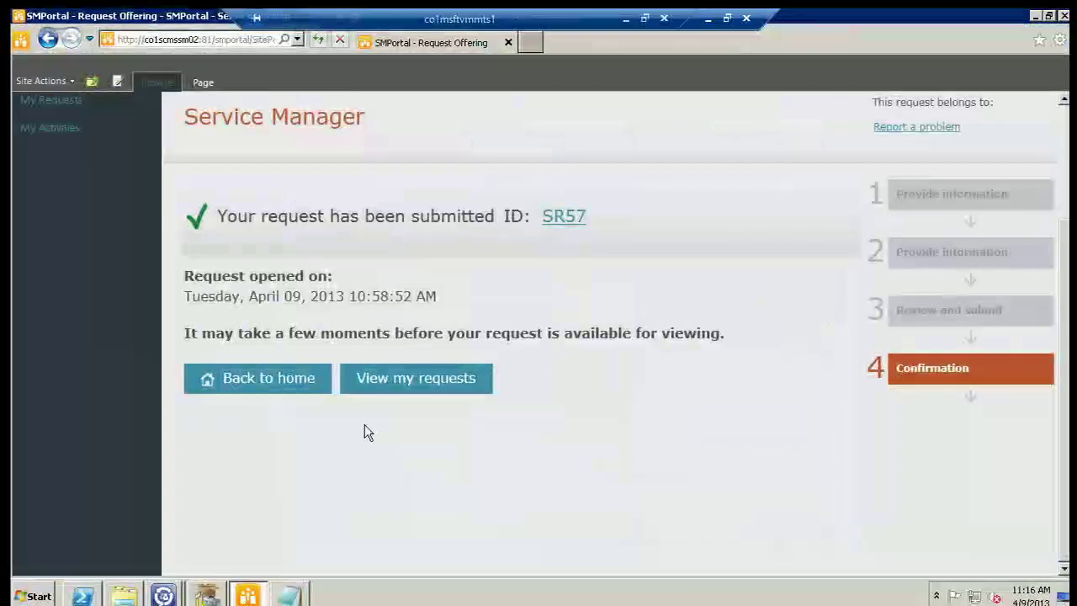
left_click(260, 379)
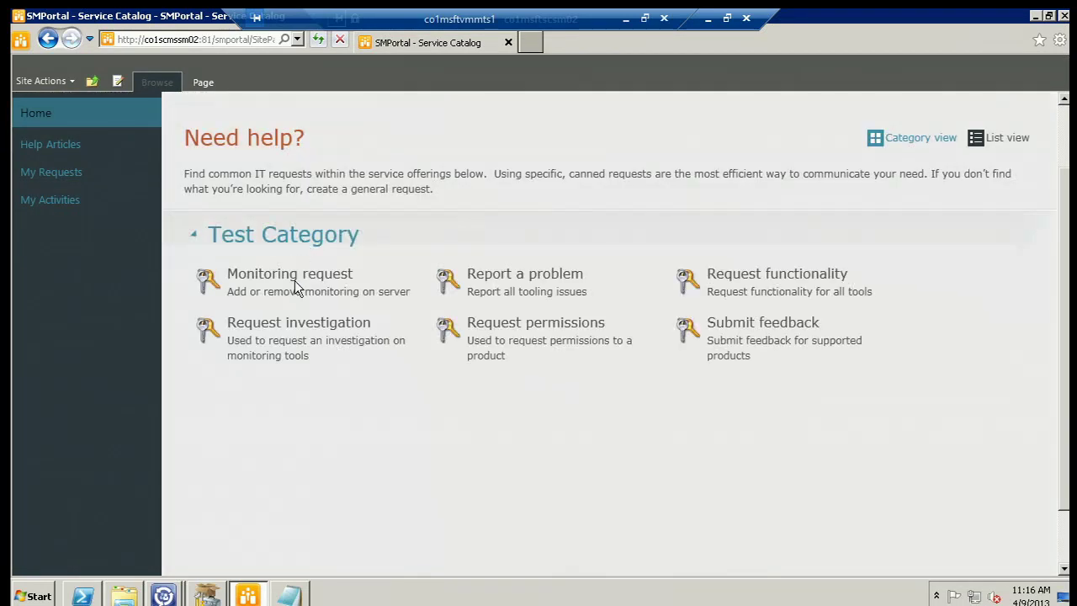
left_click(440, 275)
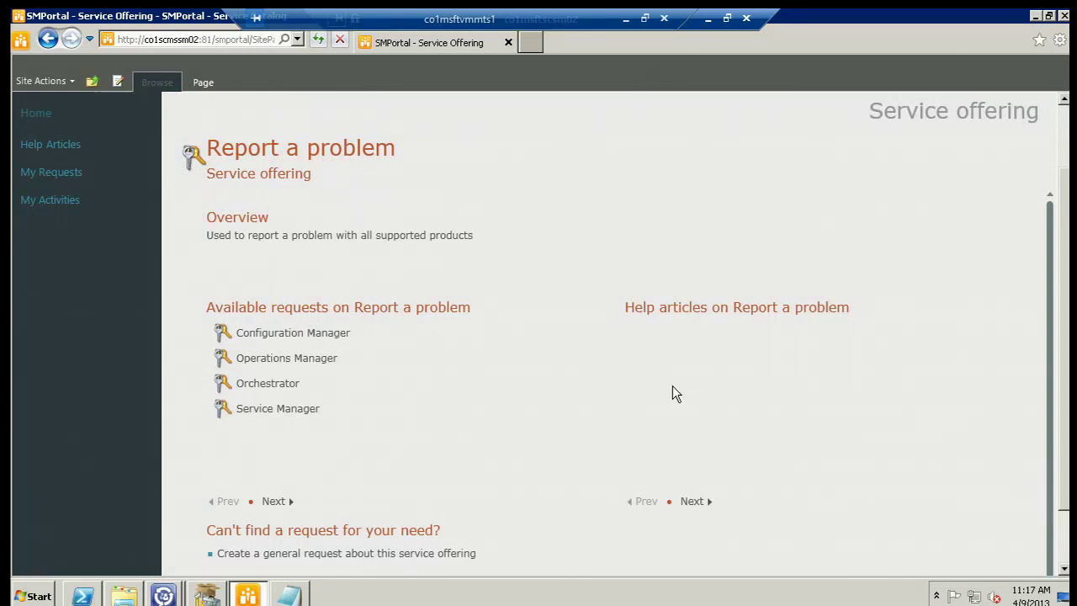
left_click(248, 359)
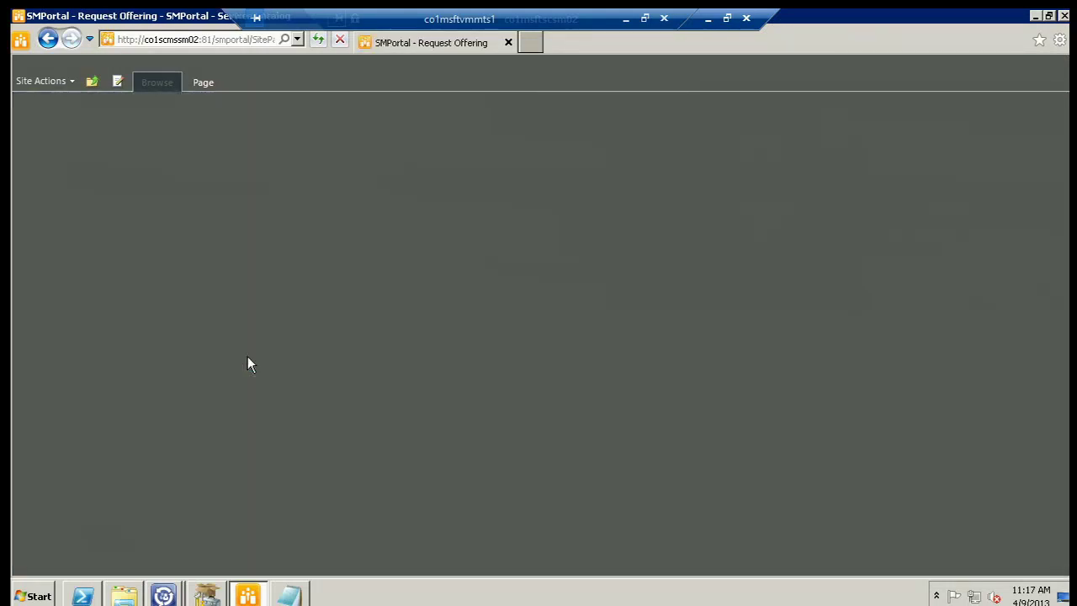